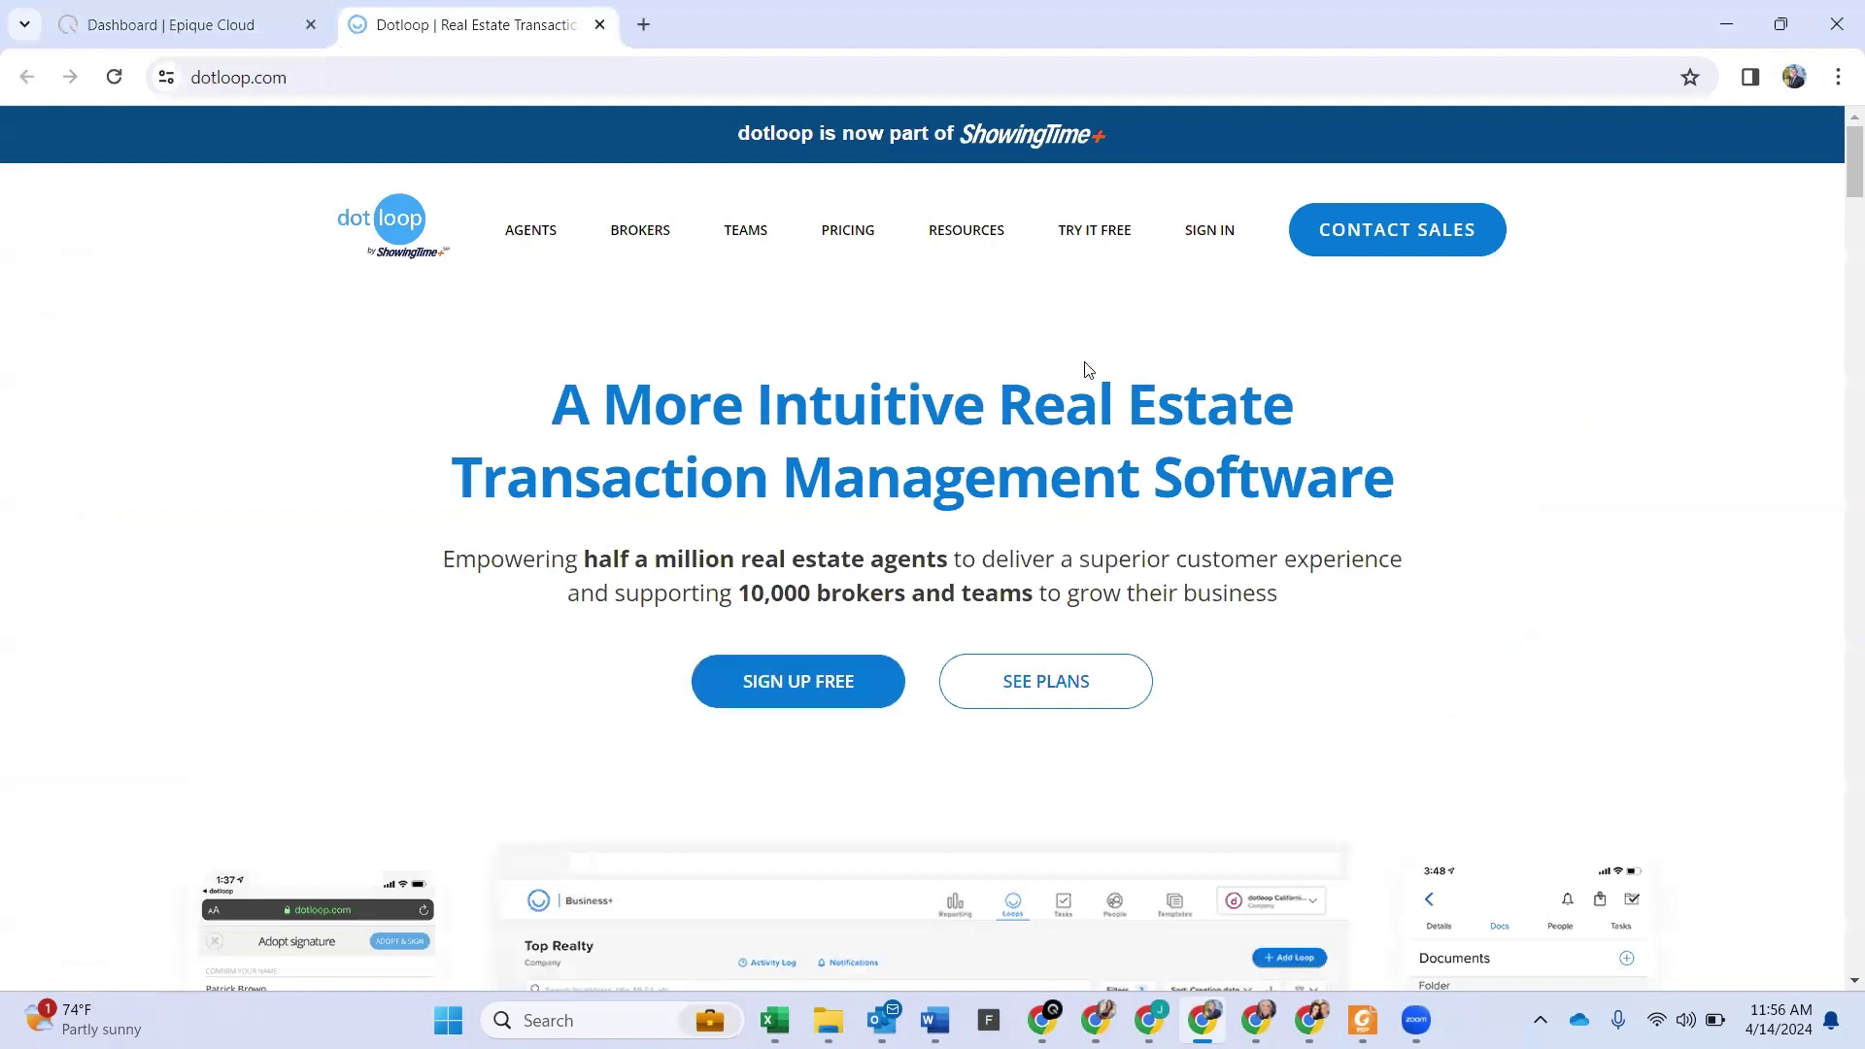
Step: Sign in to dotloop with the account's e-mail address and password
click(1205, 235)
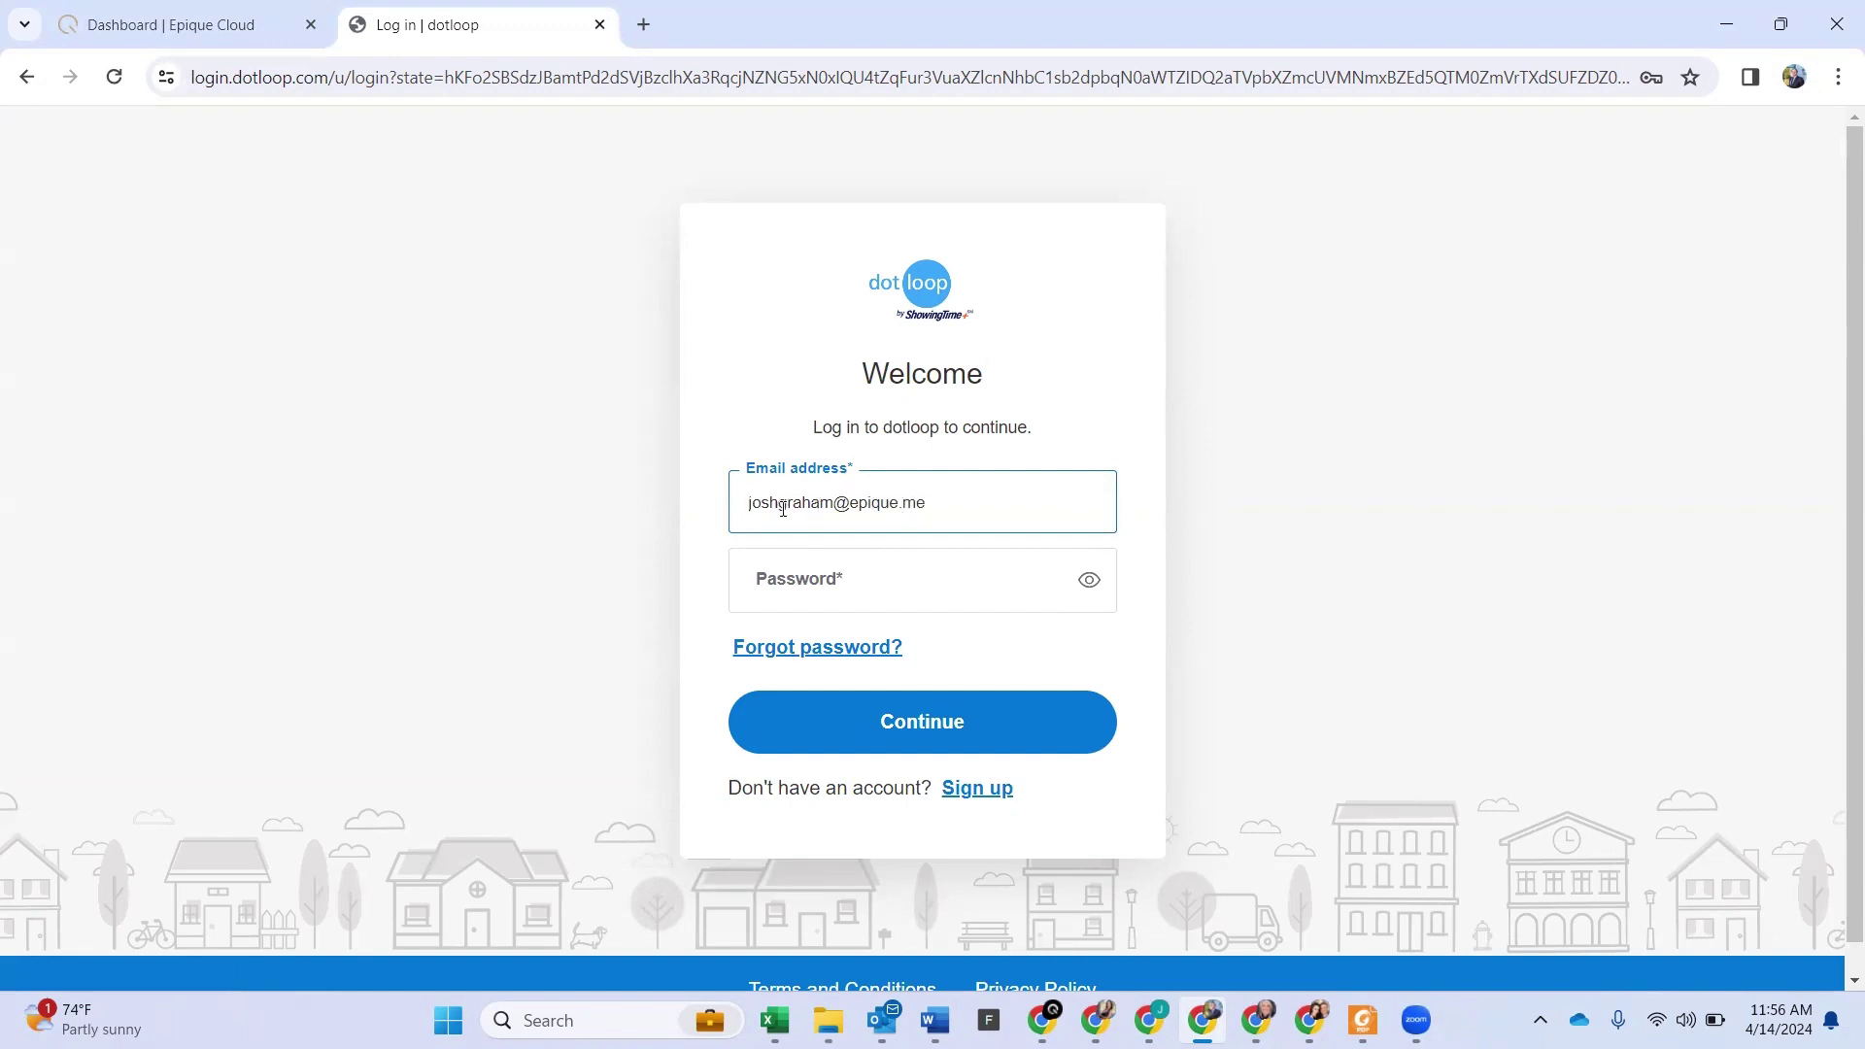
click(845, 588)
click(791, 731)
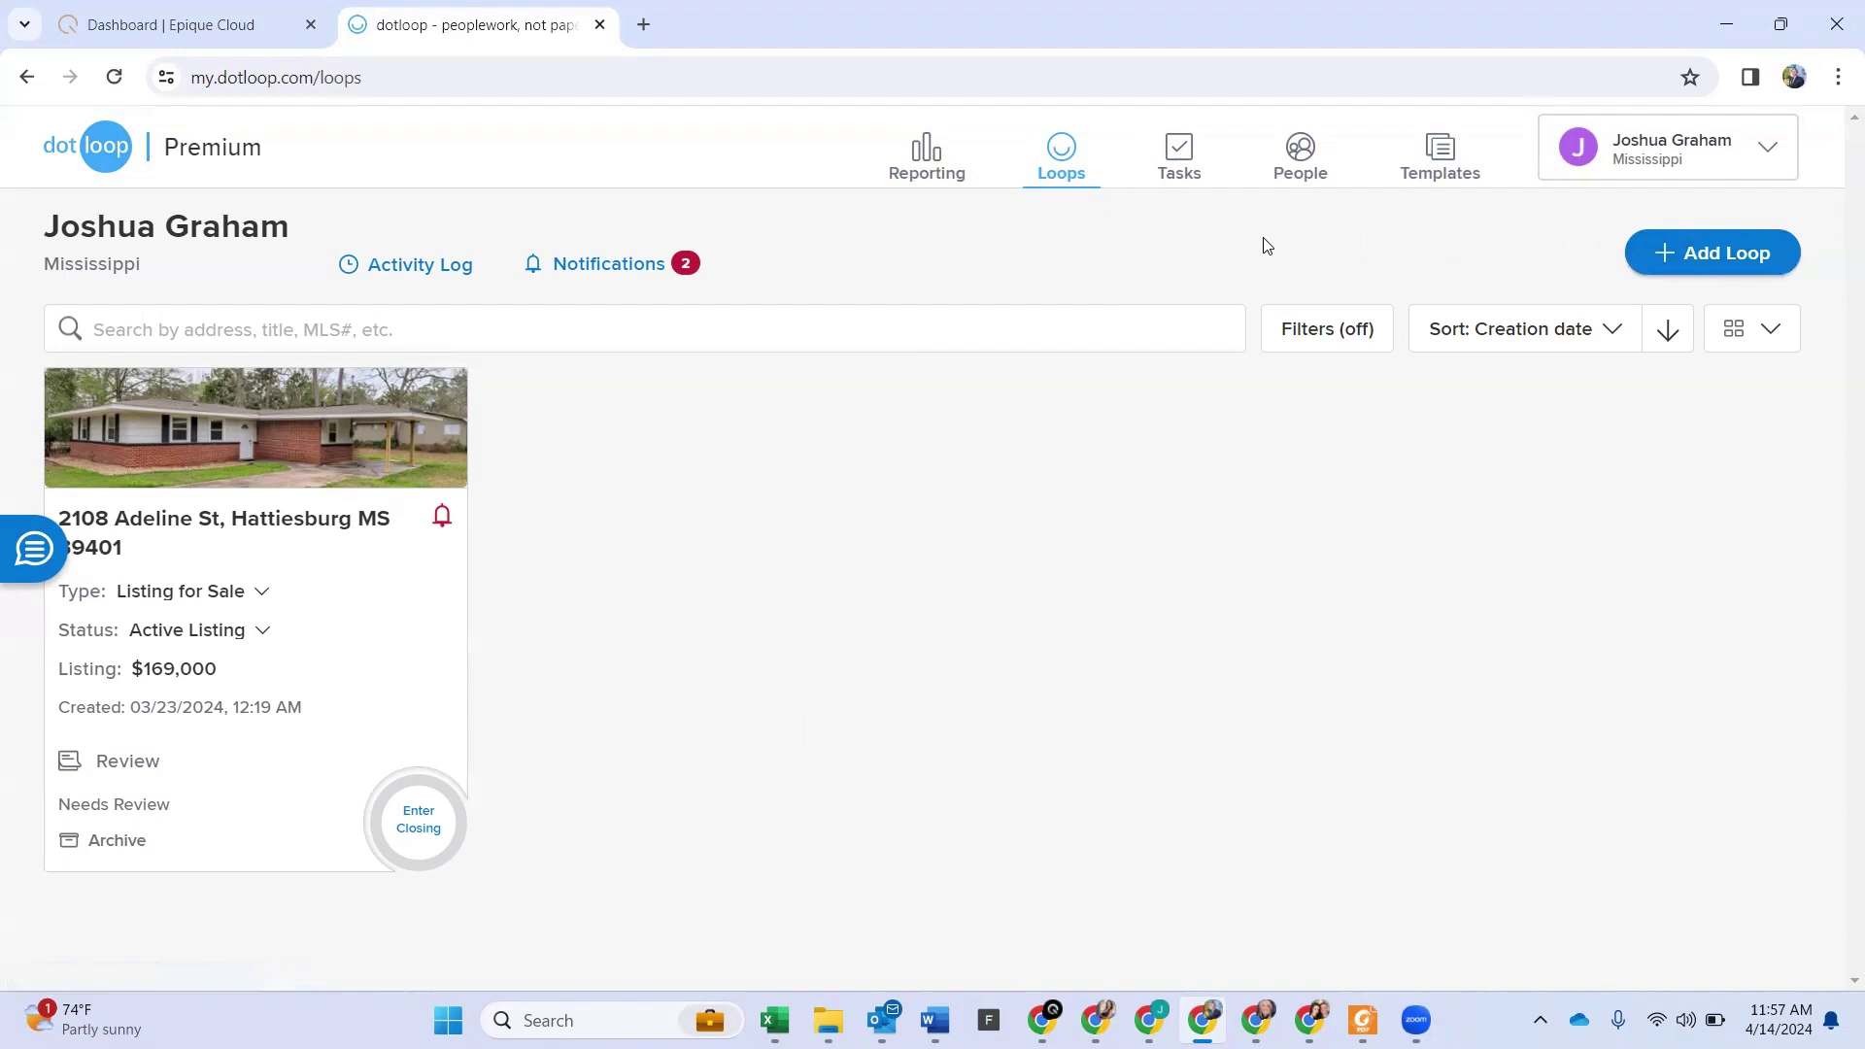
Step: Start a new loop and name it Test, without using any of the suggested property addresses
click(1738, 264)
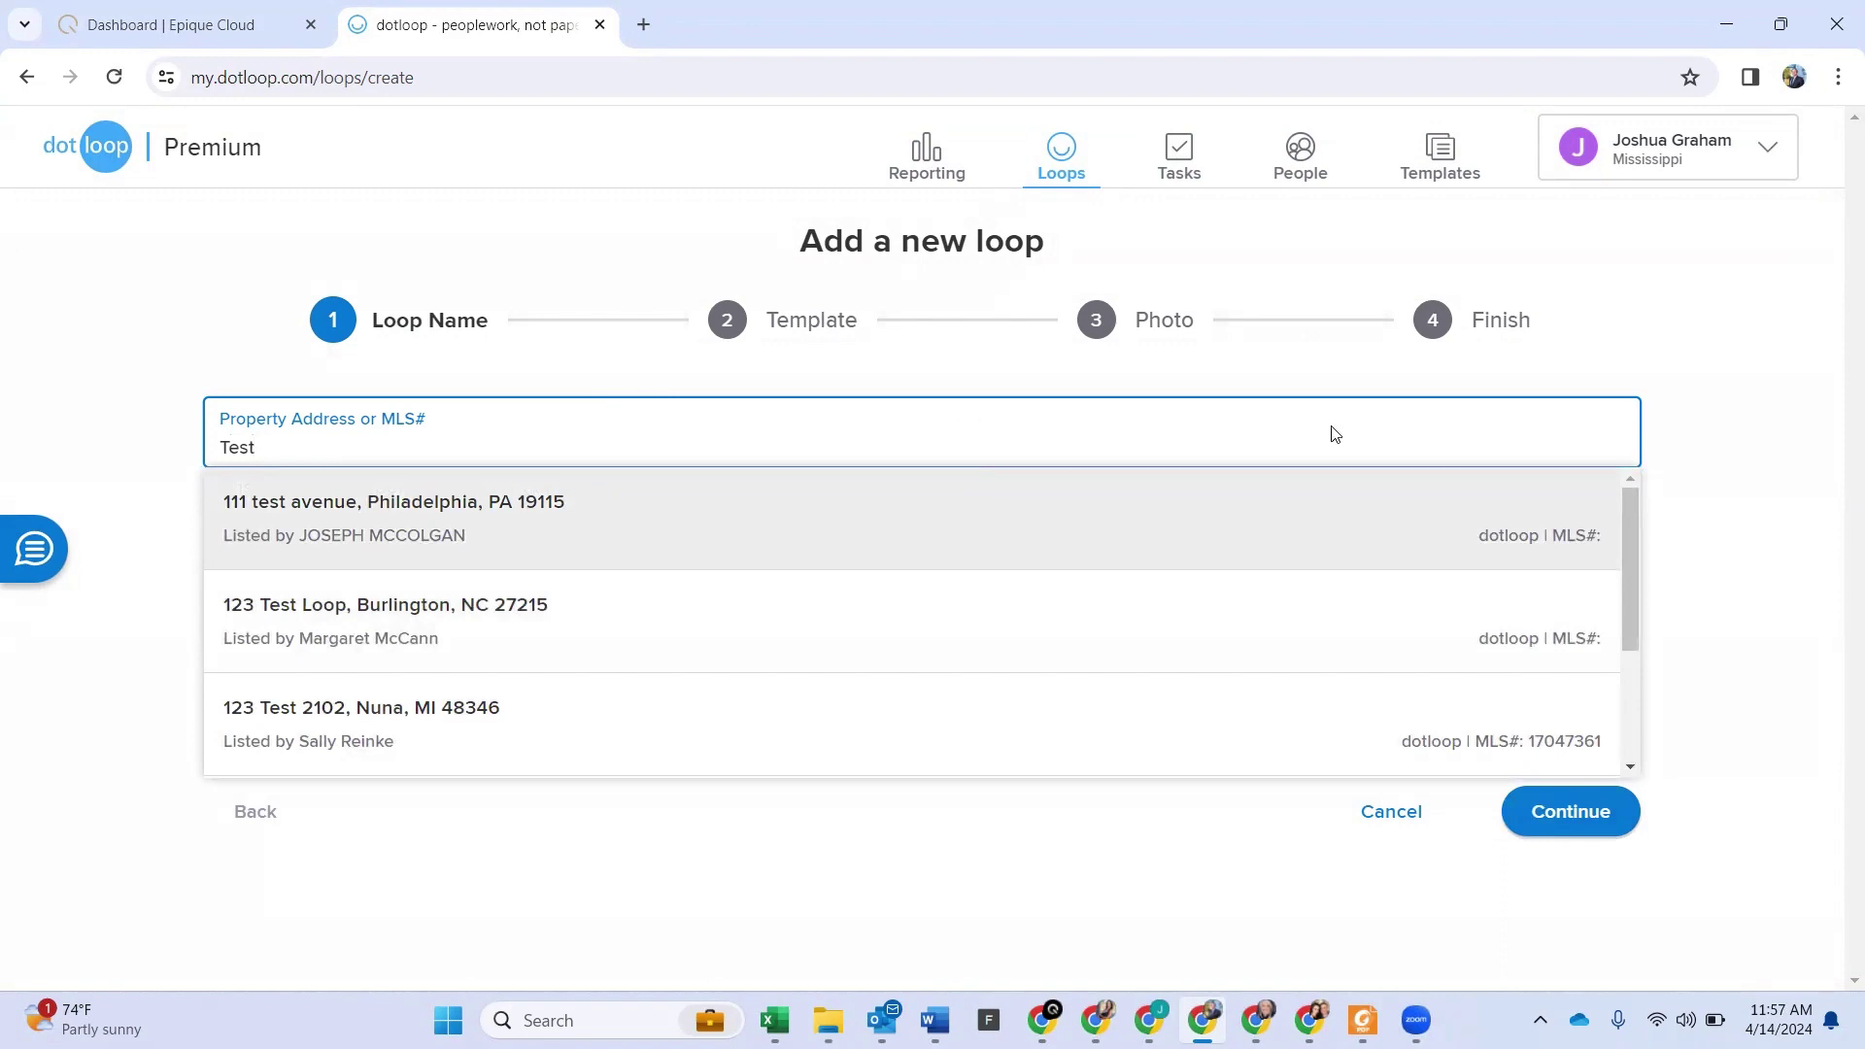
click(1709, 423)
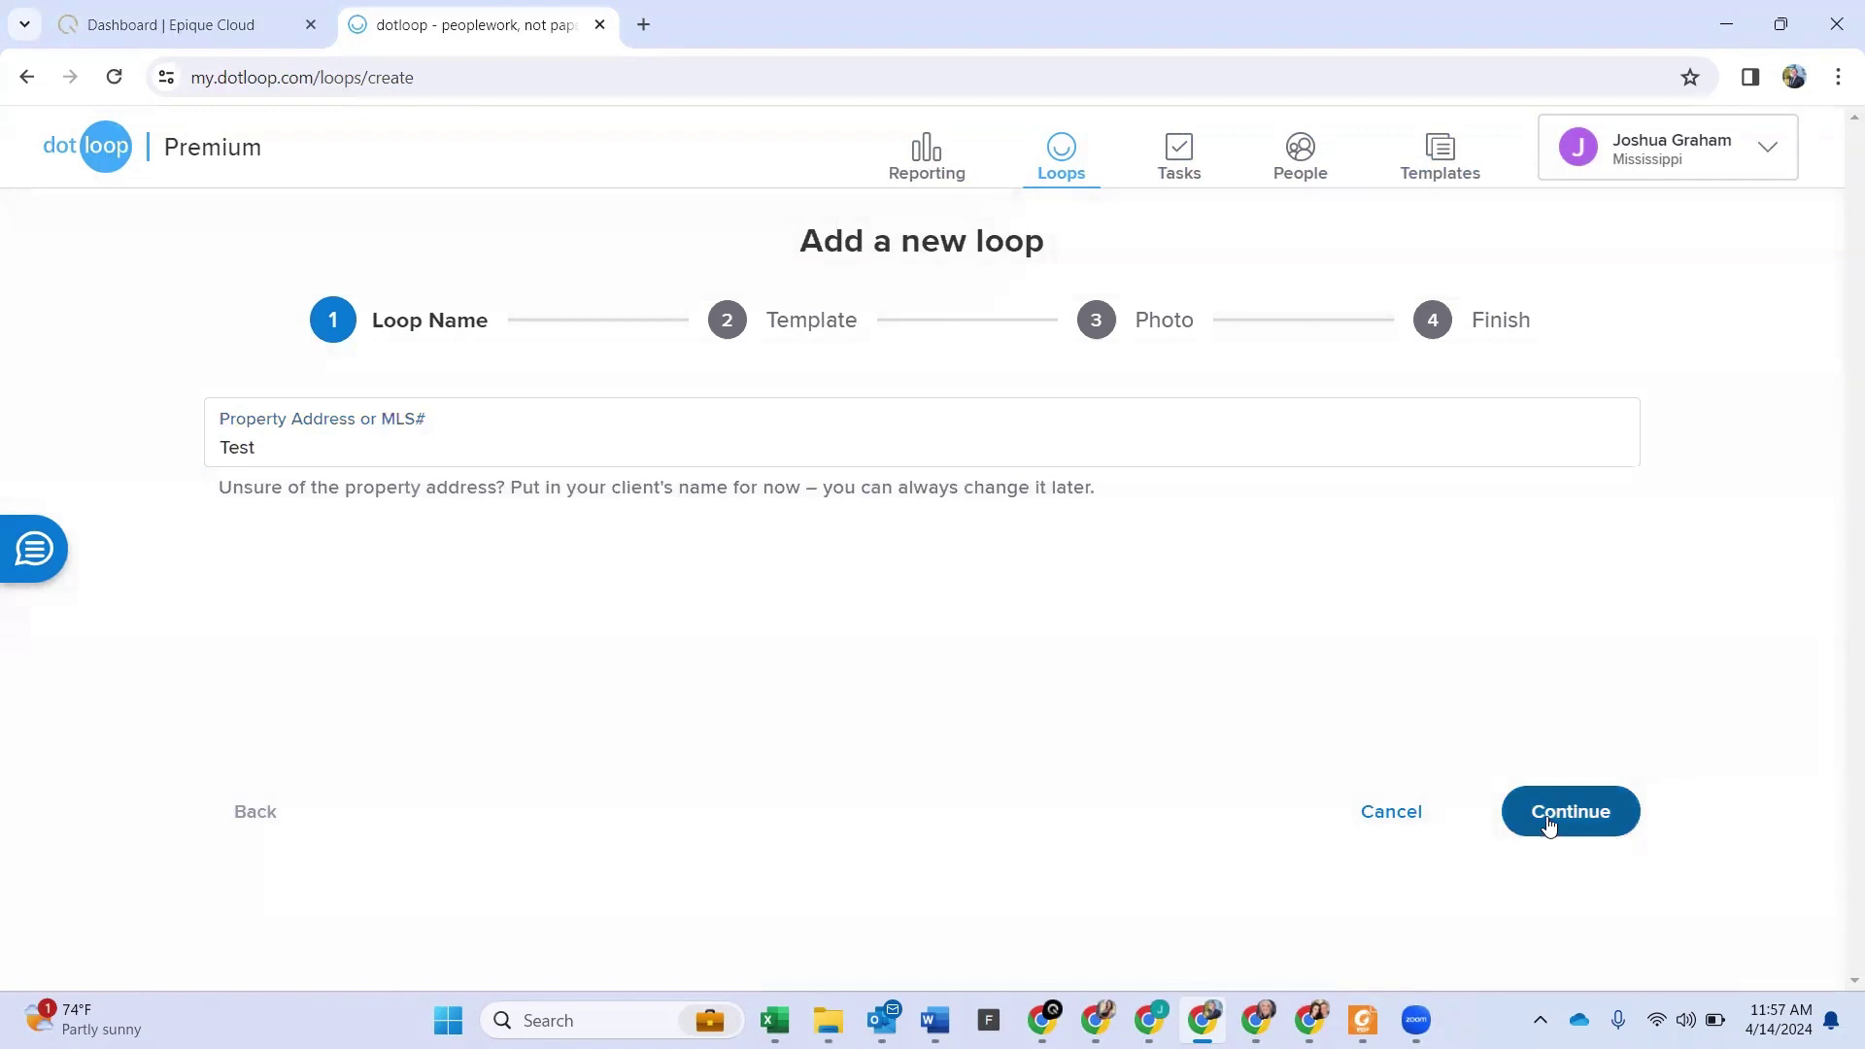
click(1549, 824)
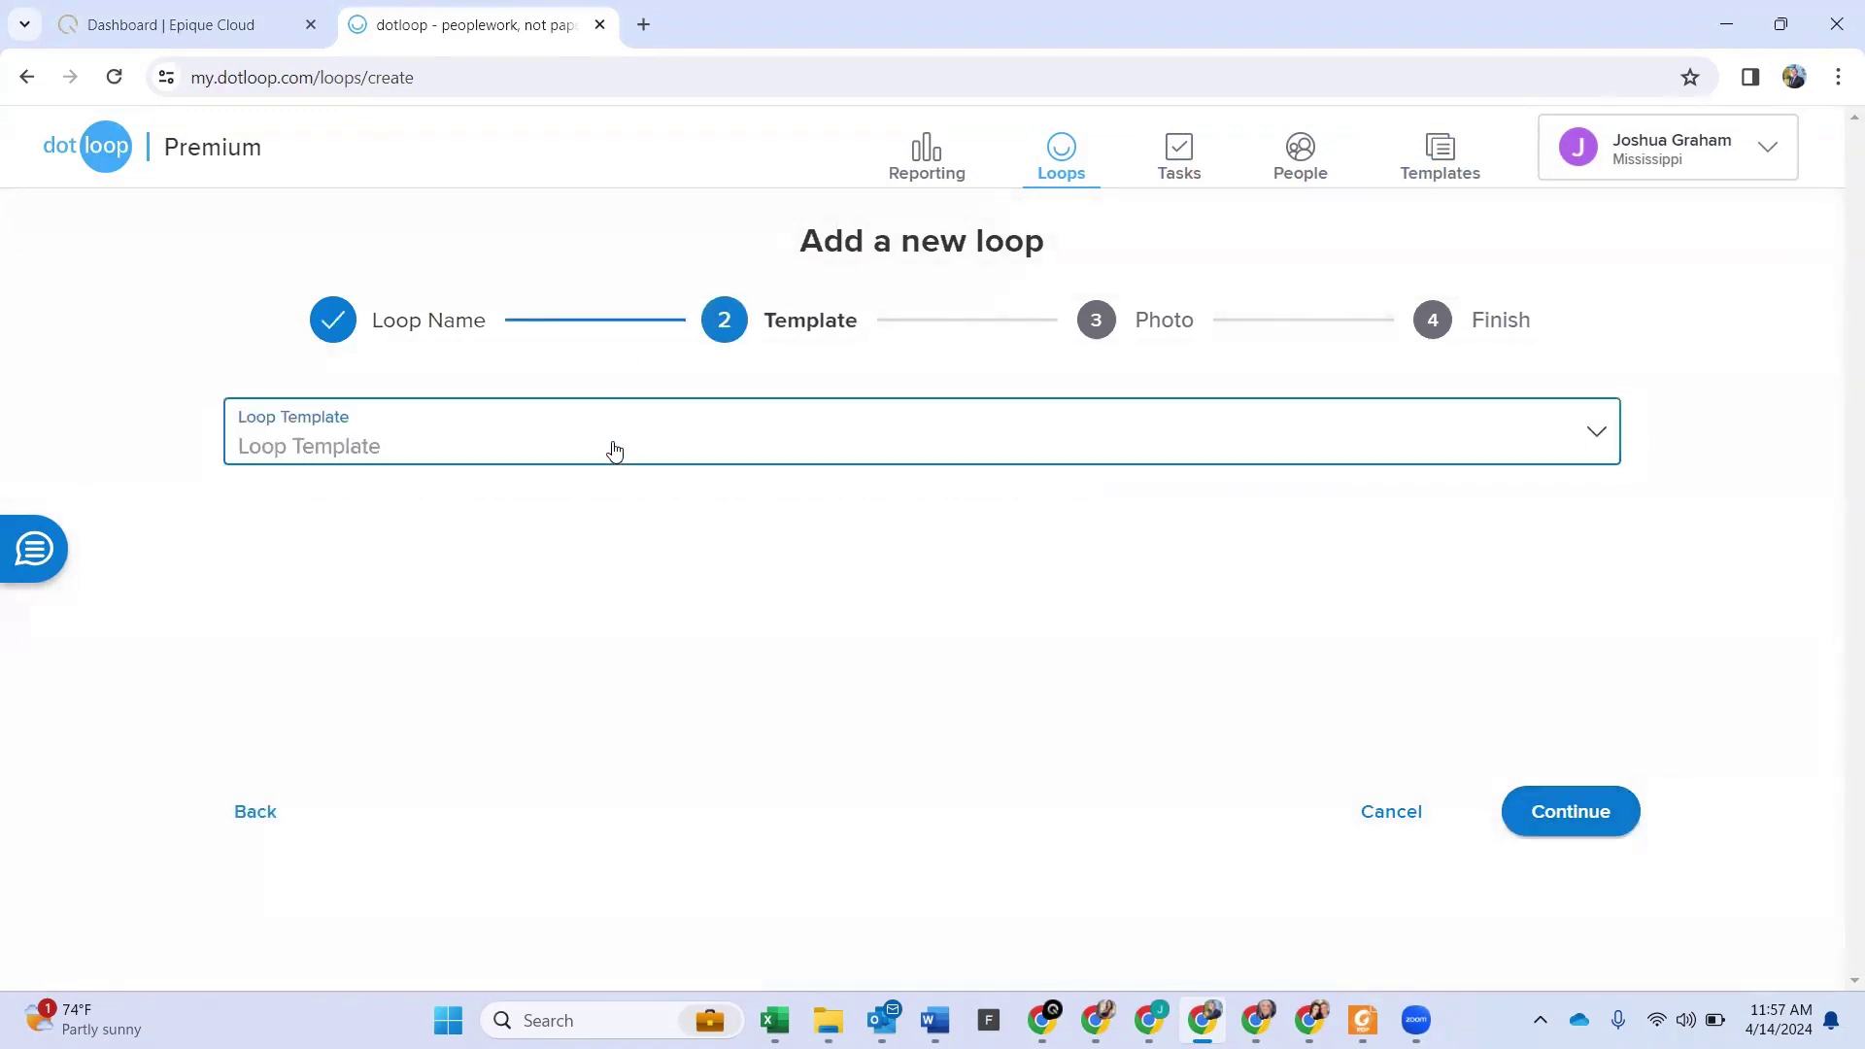
Step: Apply the Residential Listing Loop template, finish creating the loop without a photo, and open it
click(725, 453)
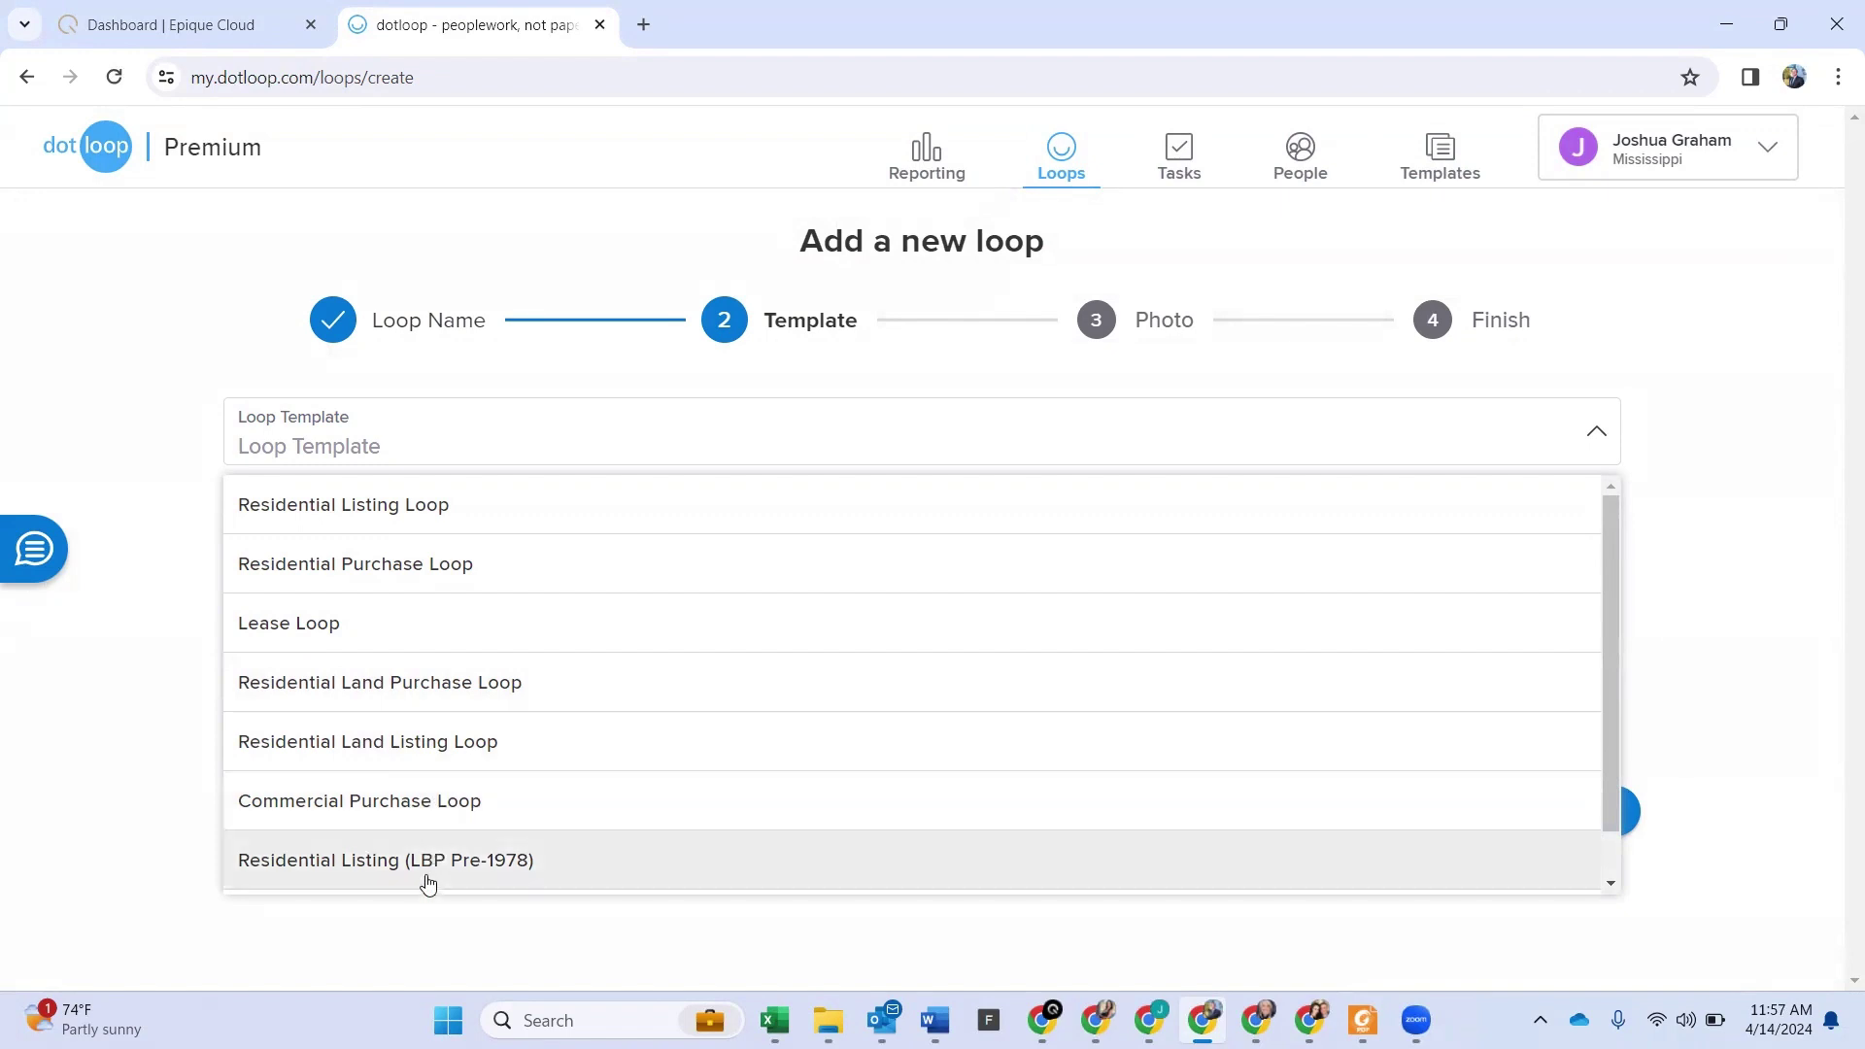
scroll(428, 881, down, 1)
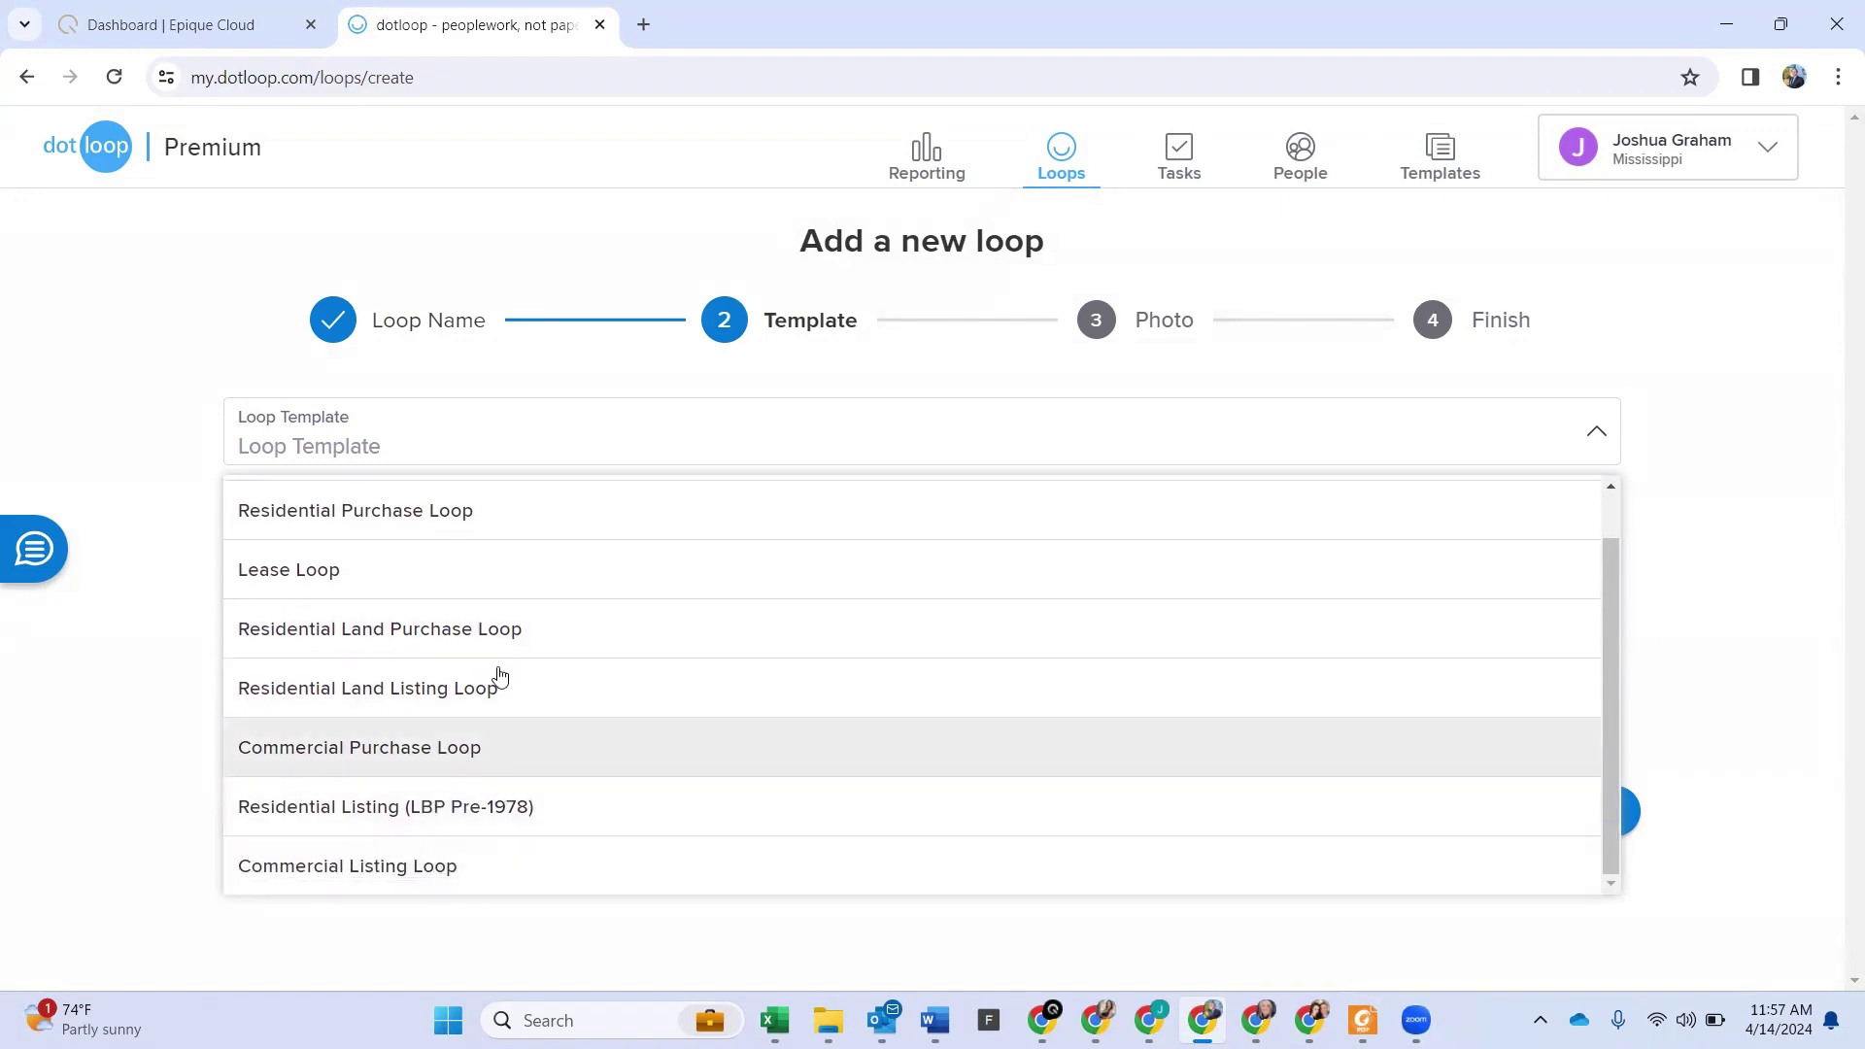
scroll(505, 670, up, 1)
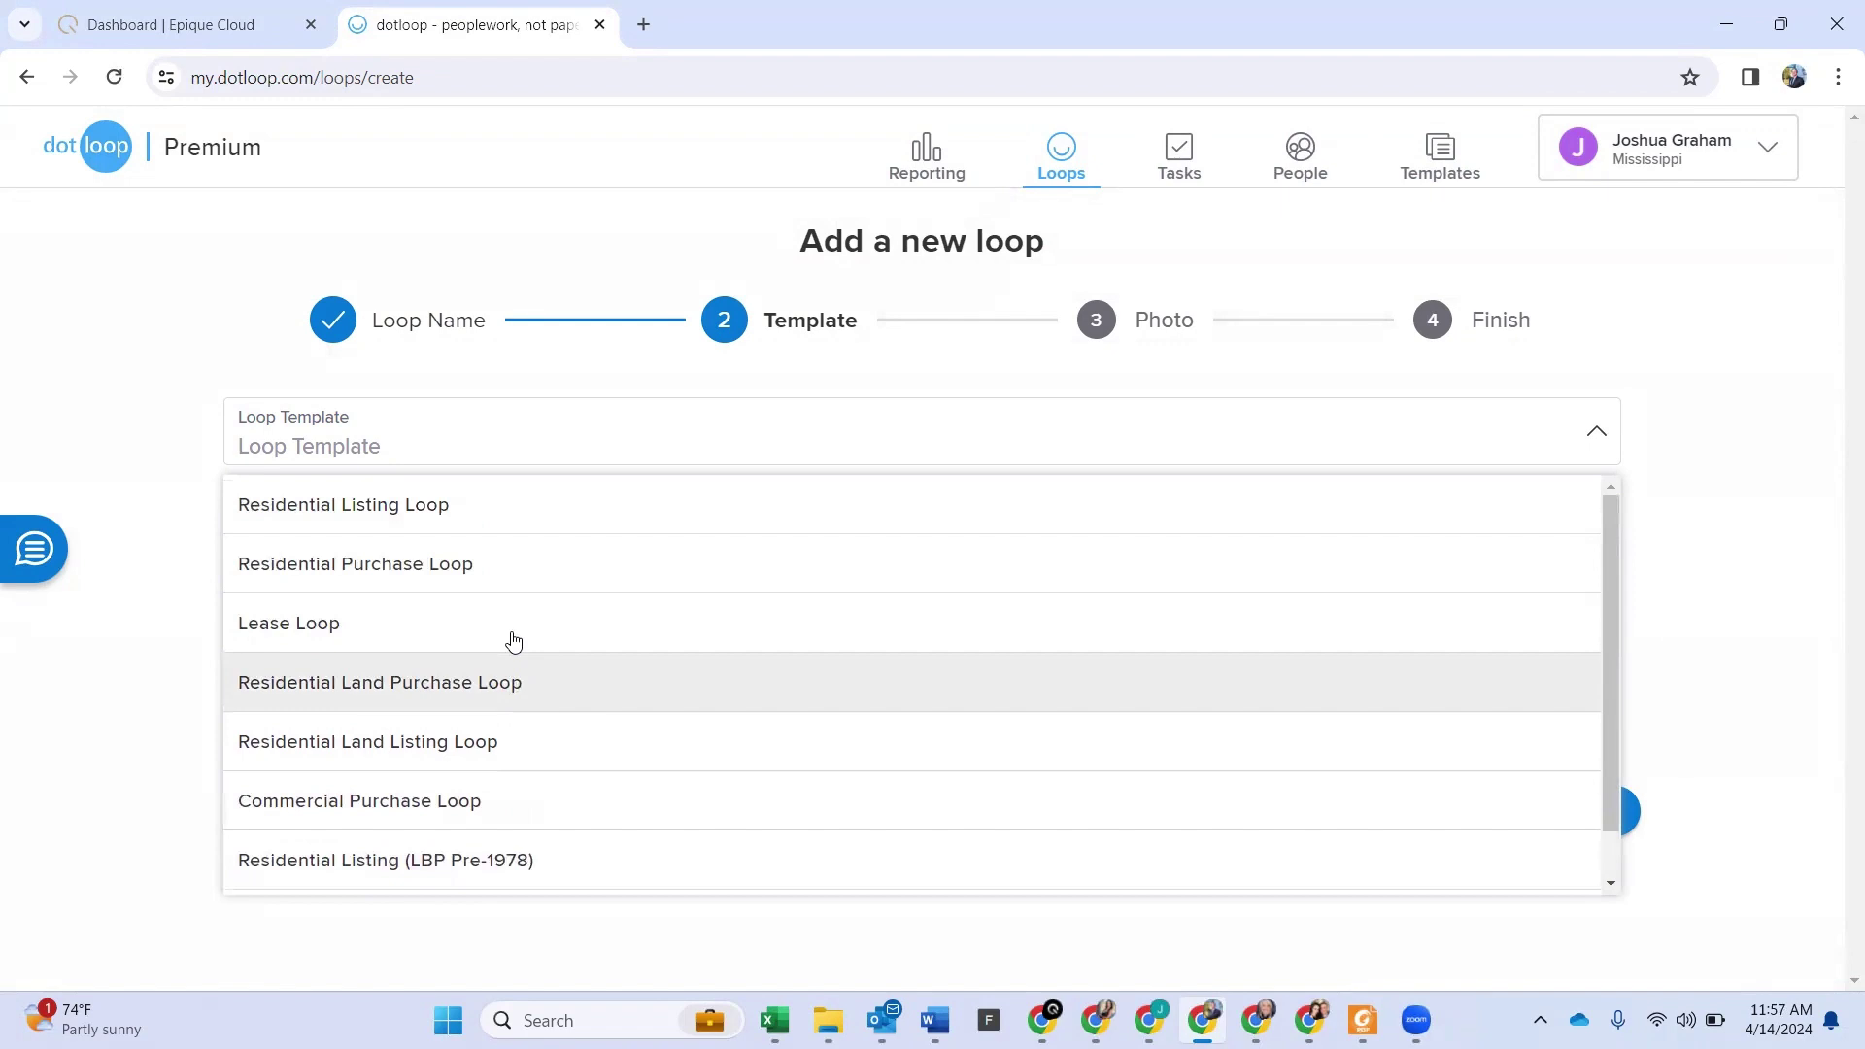
click(402, 507)
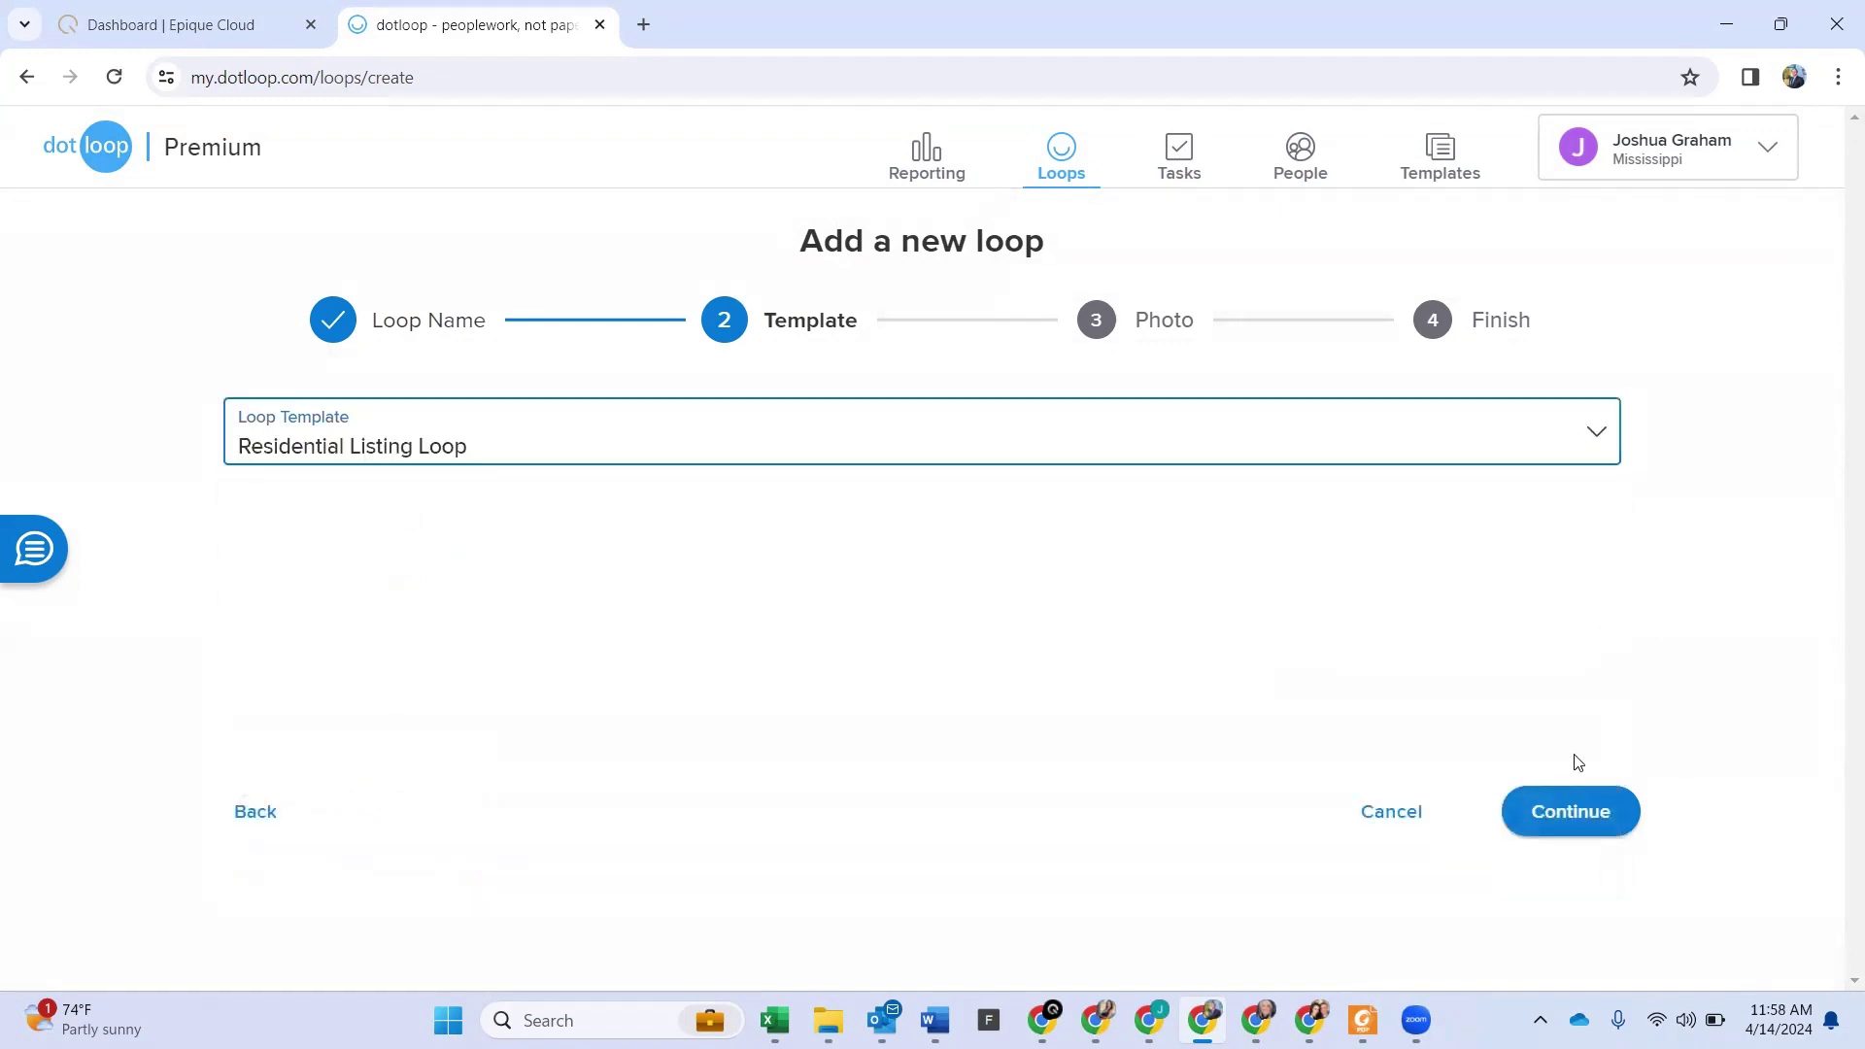
click(1566, 811)
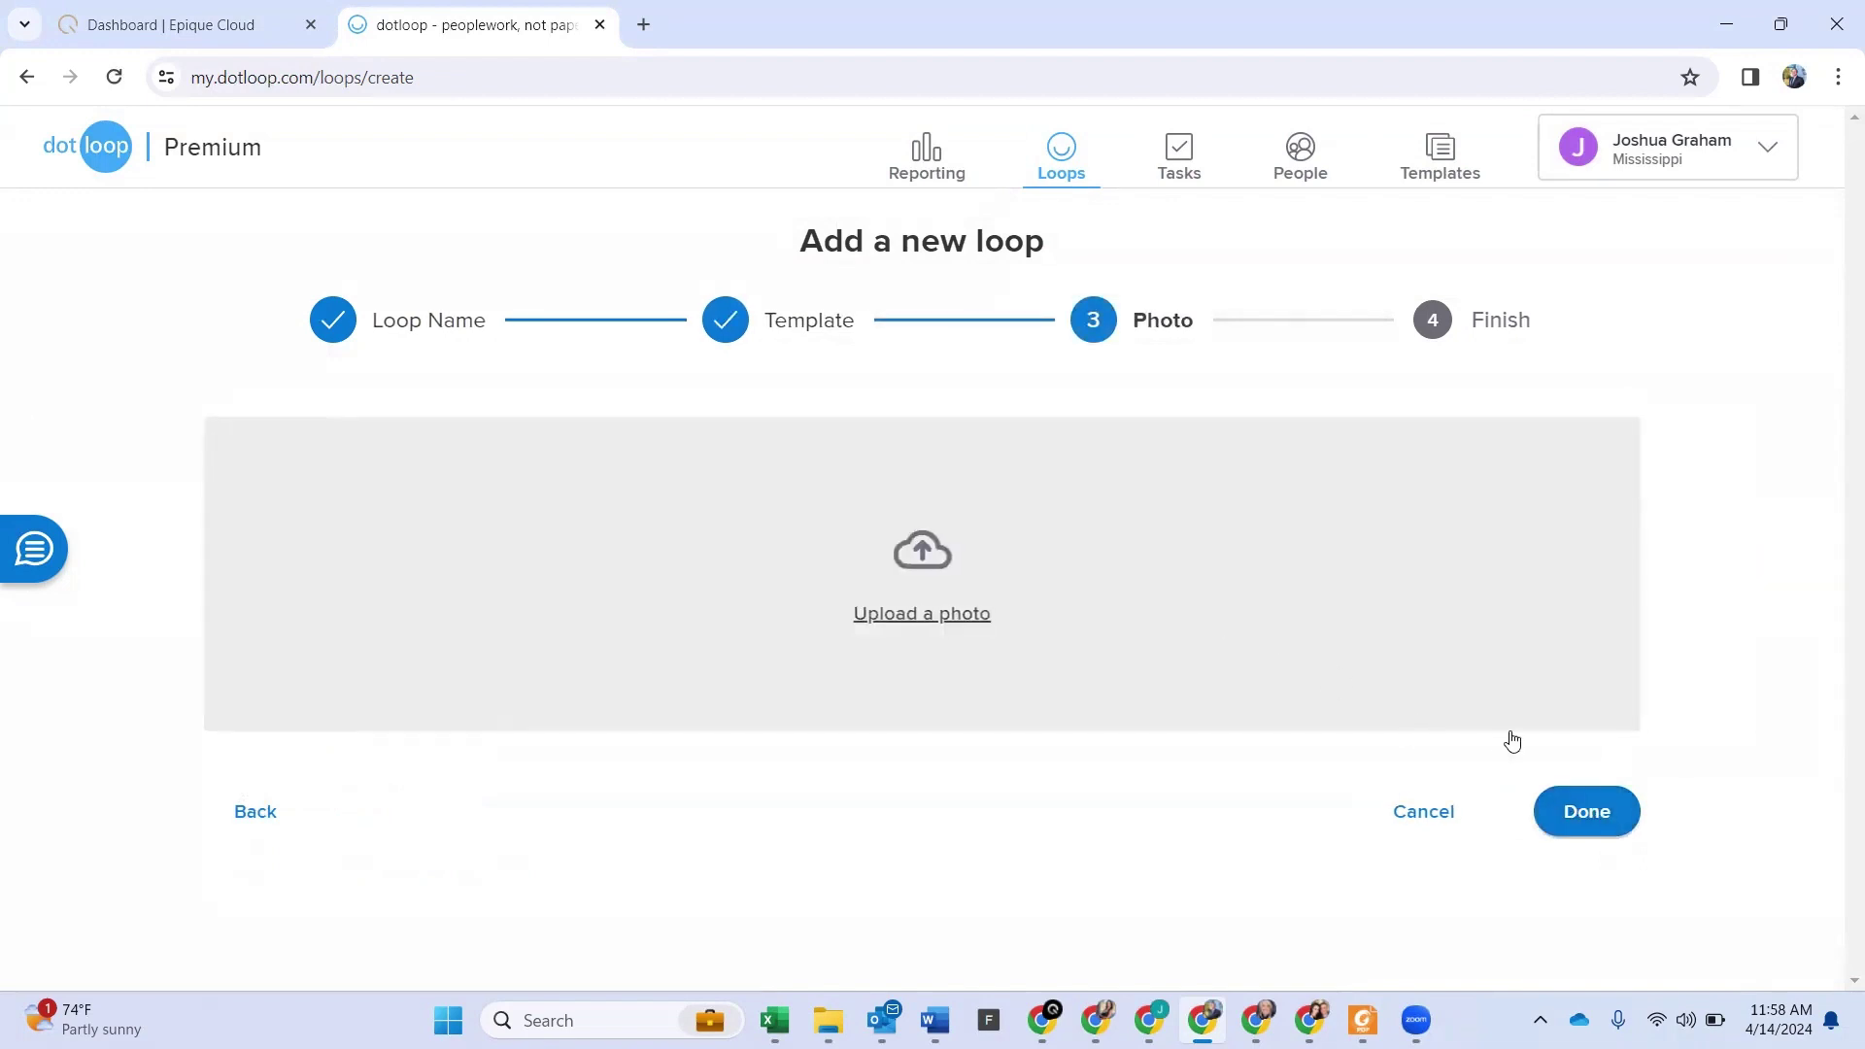
click(1612, 816)
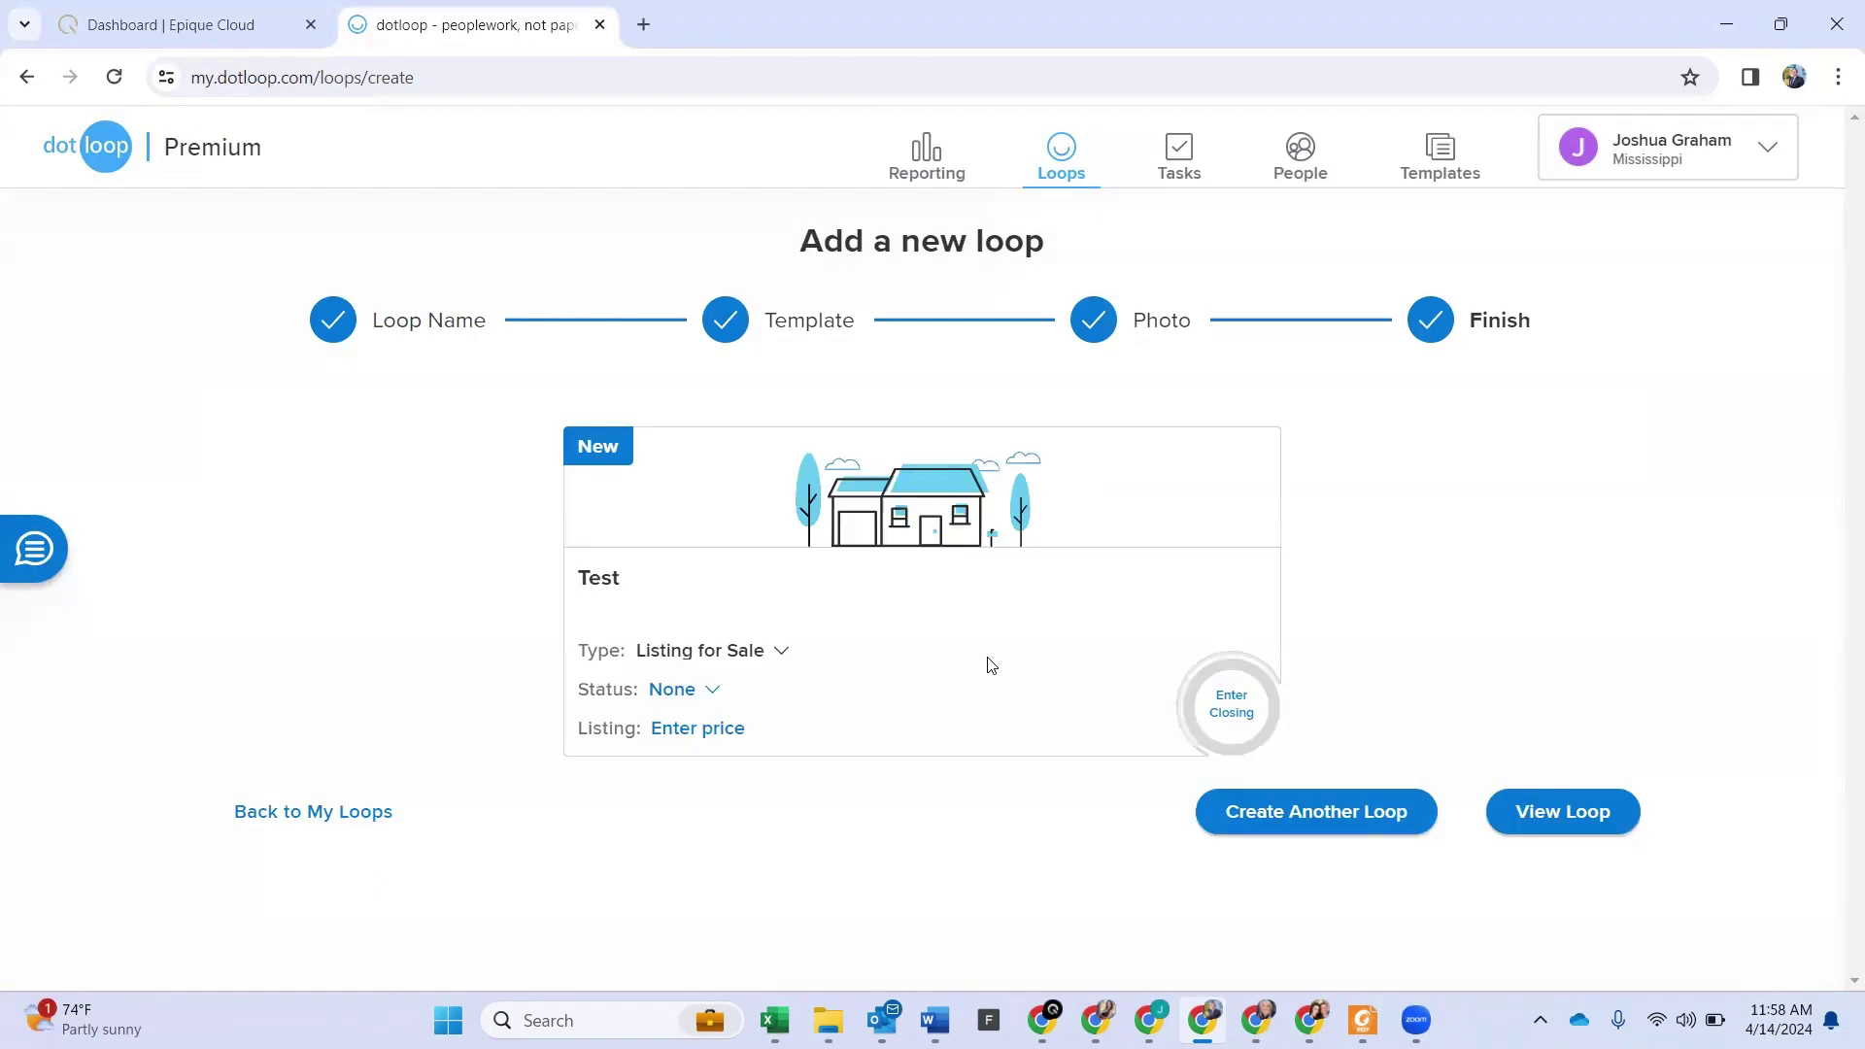
click(1568, 805)
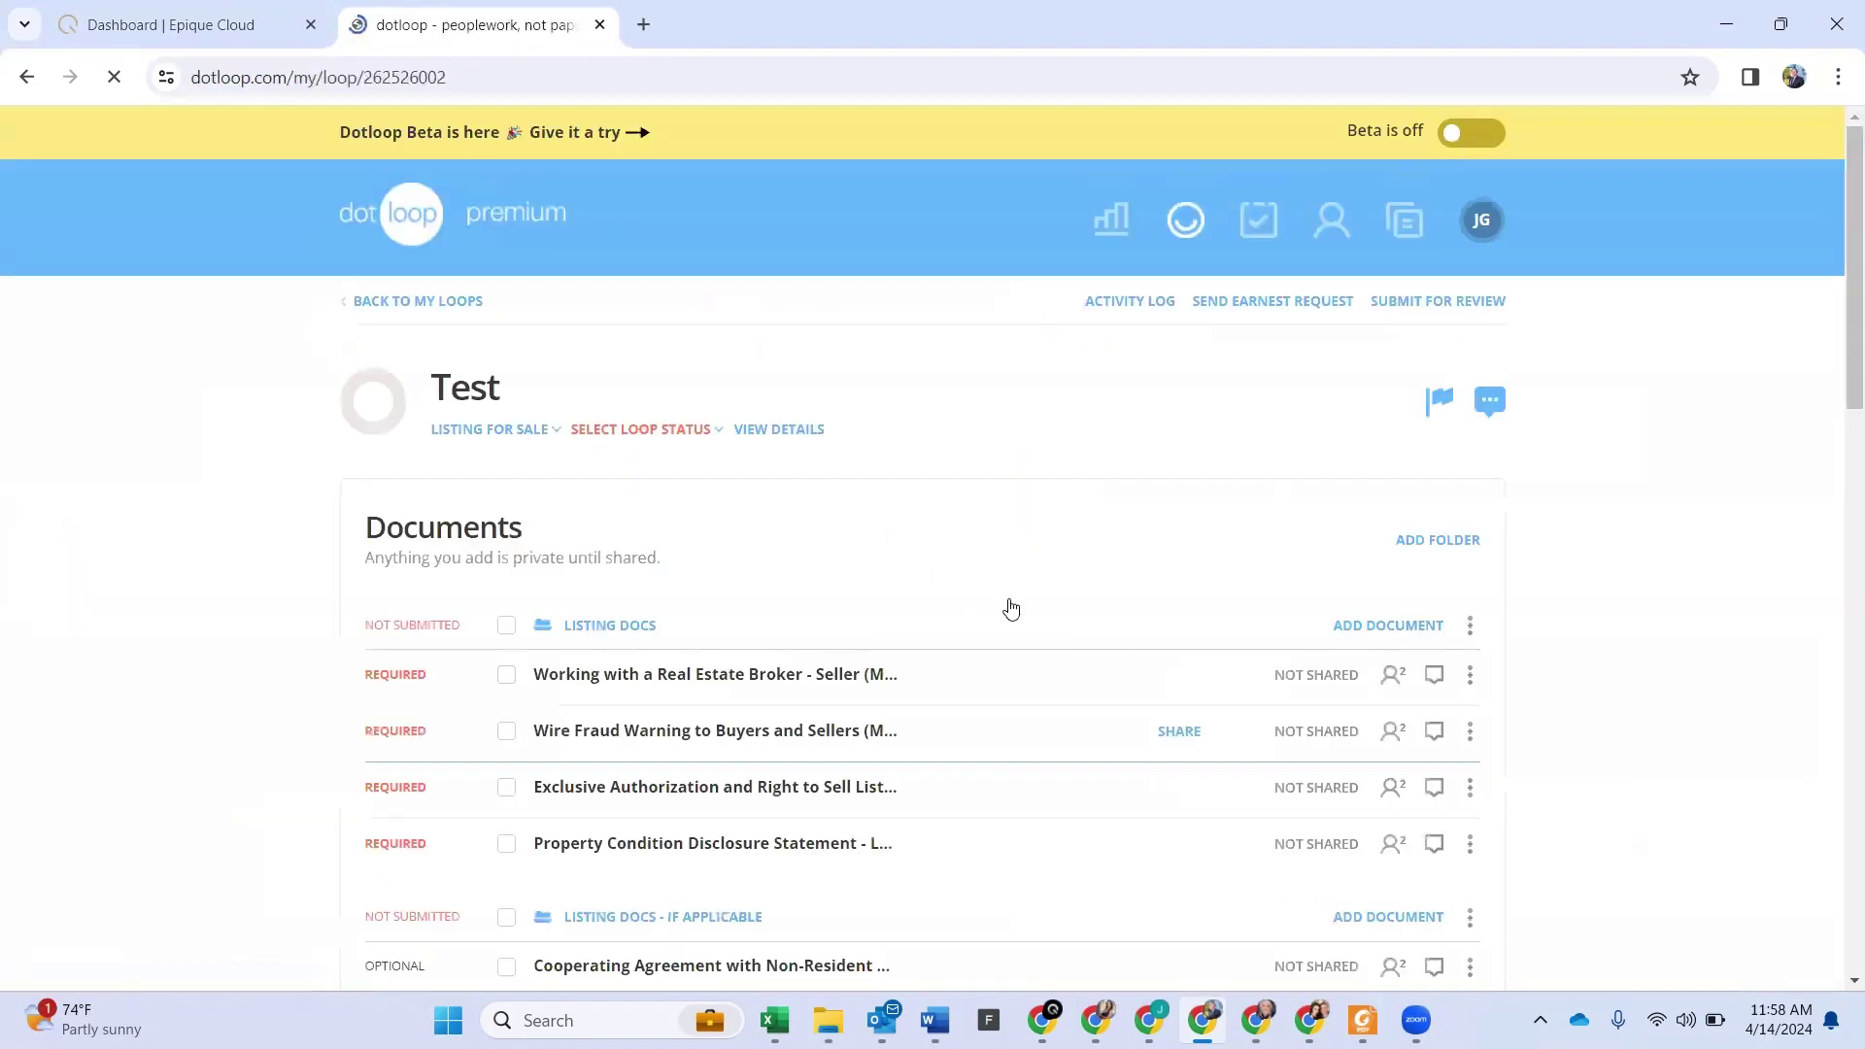
Step: Archive the Listing Sale Docs - If Applicable folder in the Test loop
scroll(930, 555, down, 1)
scroll(931, 554, down, 5)
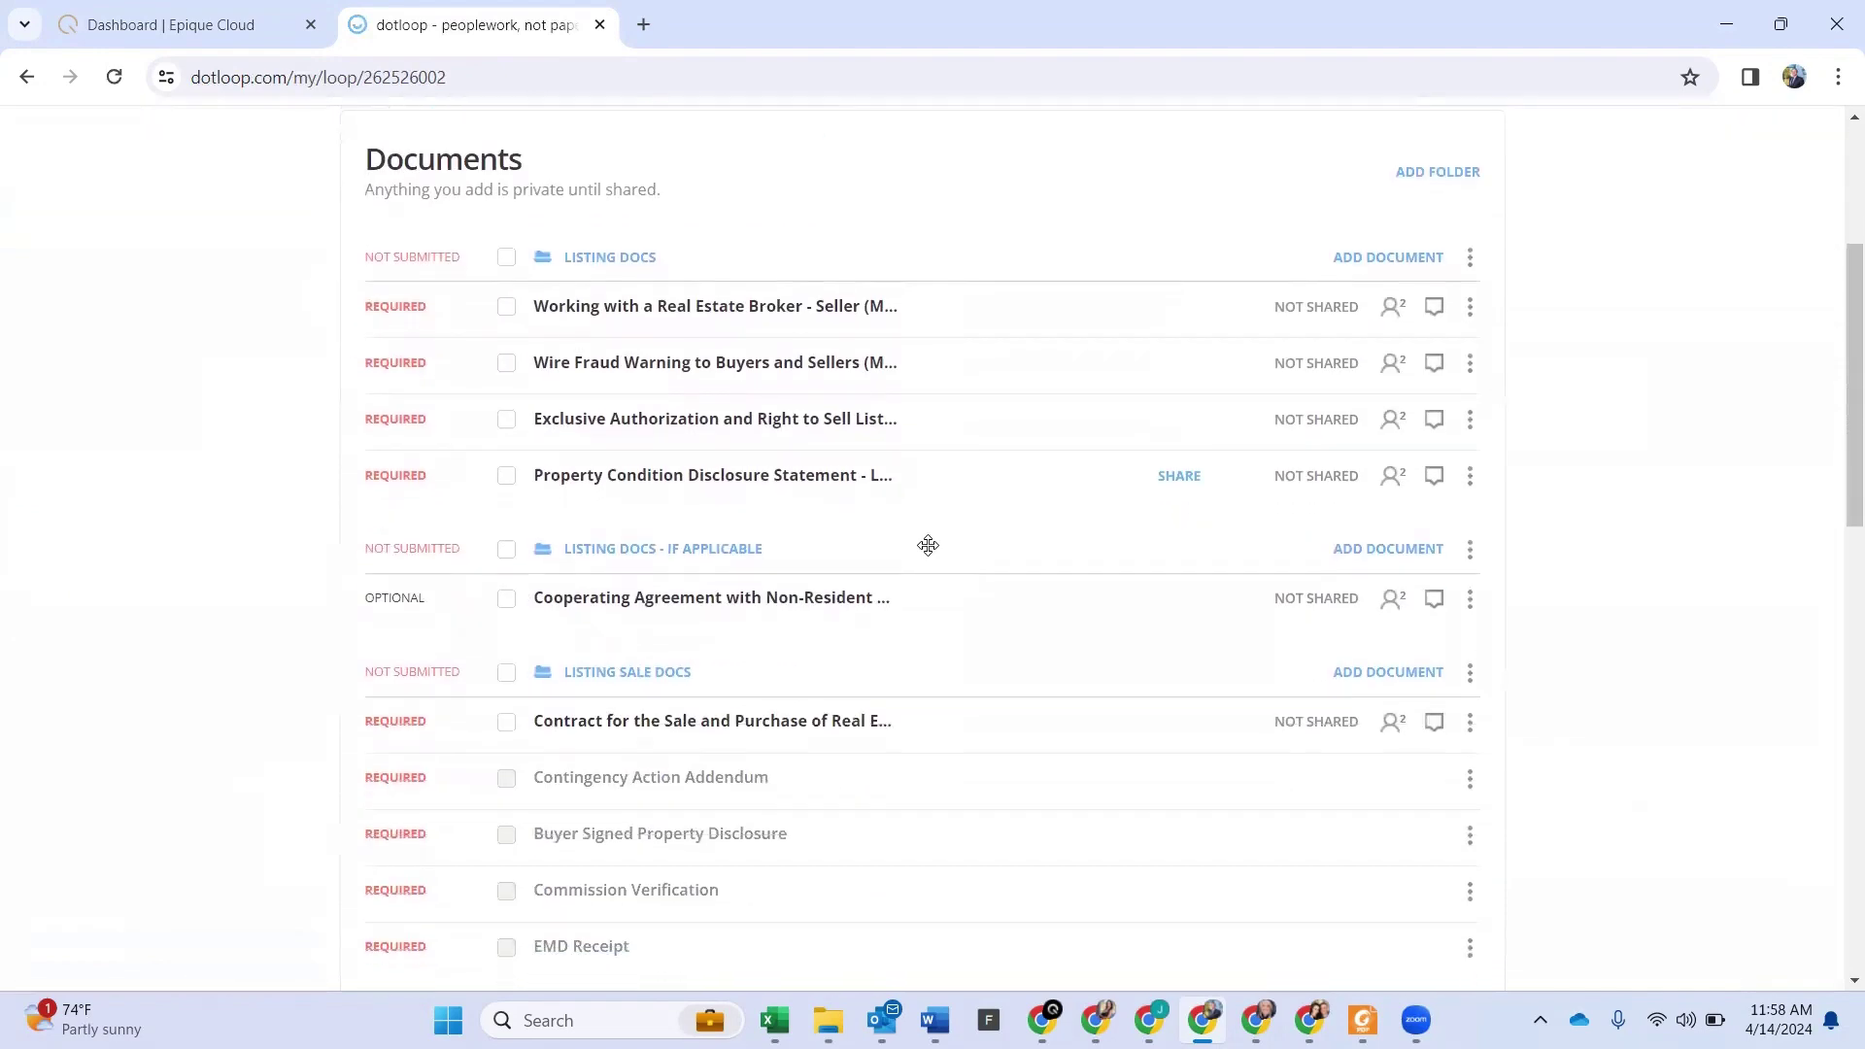
scroll(928, 545, down, 6)
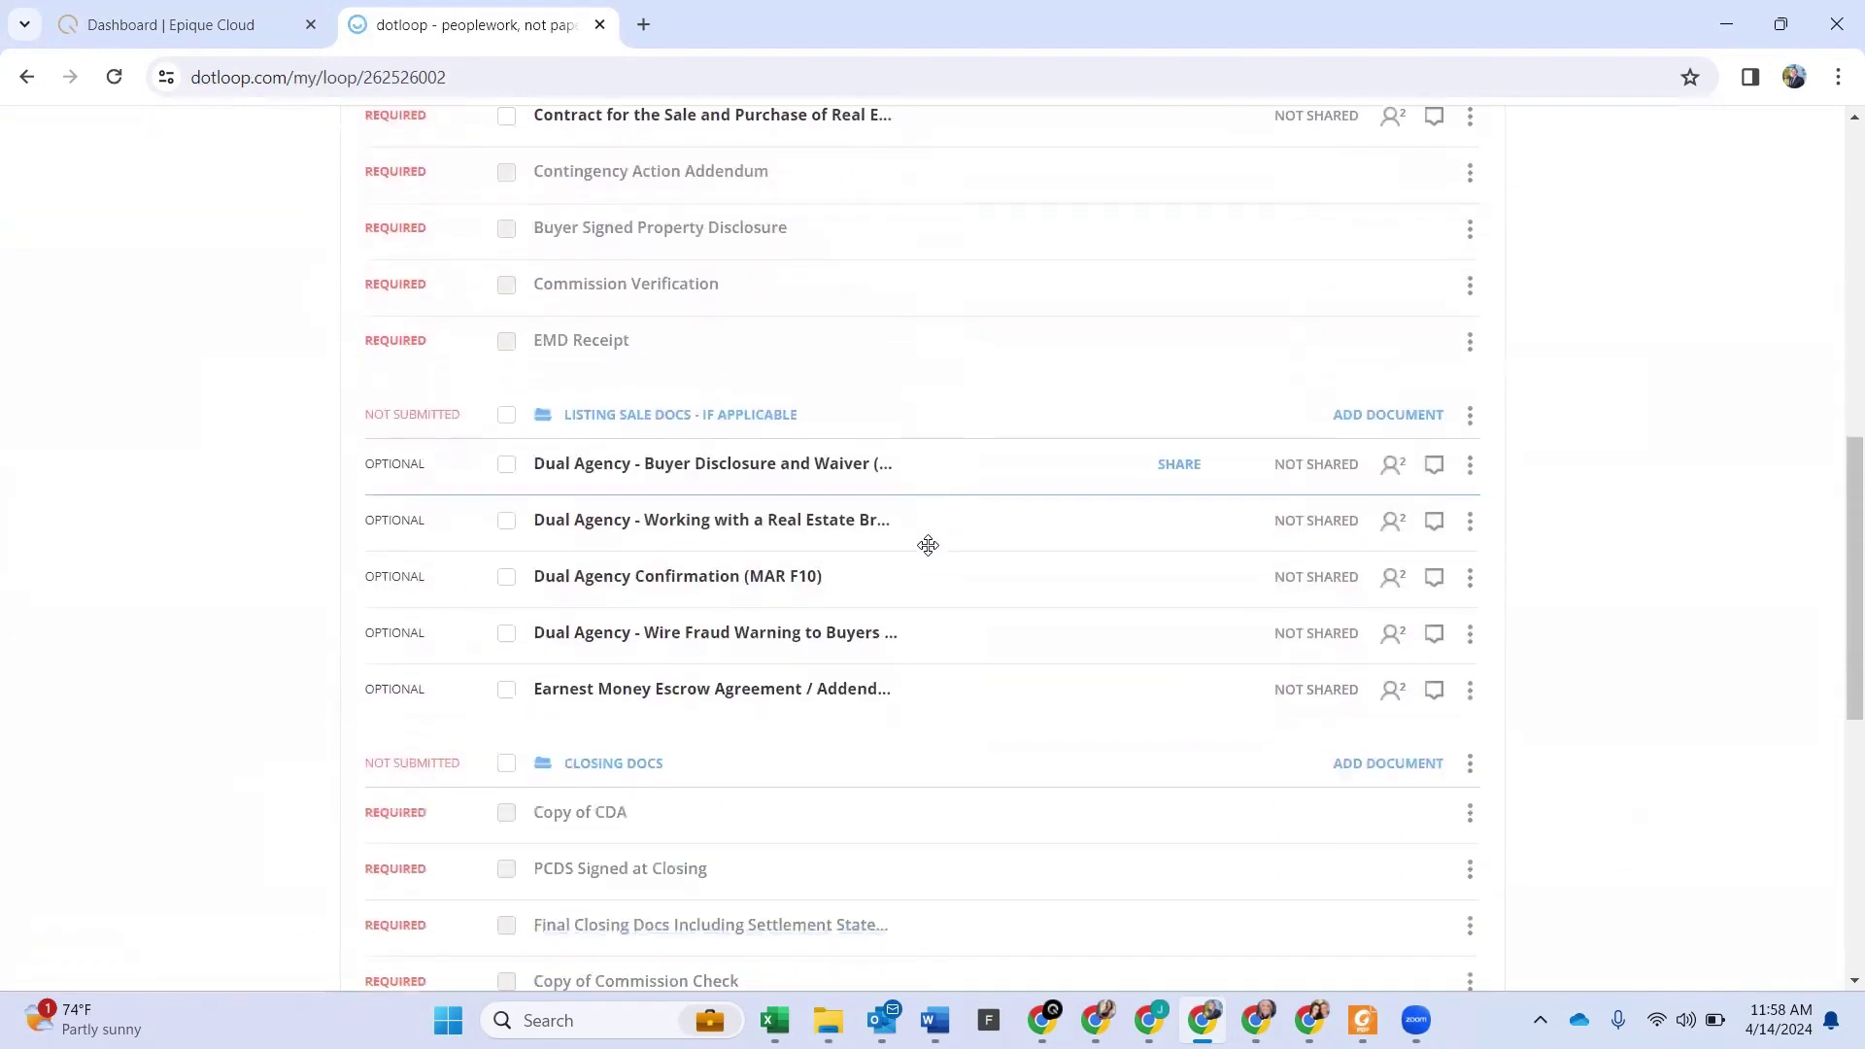
scroll(927, 545, up, 6)
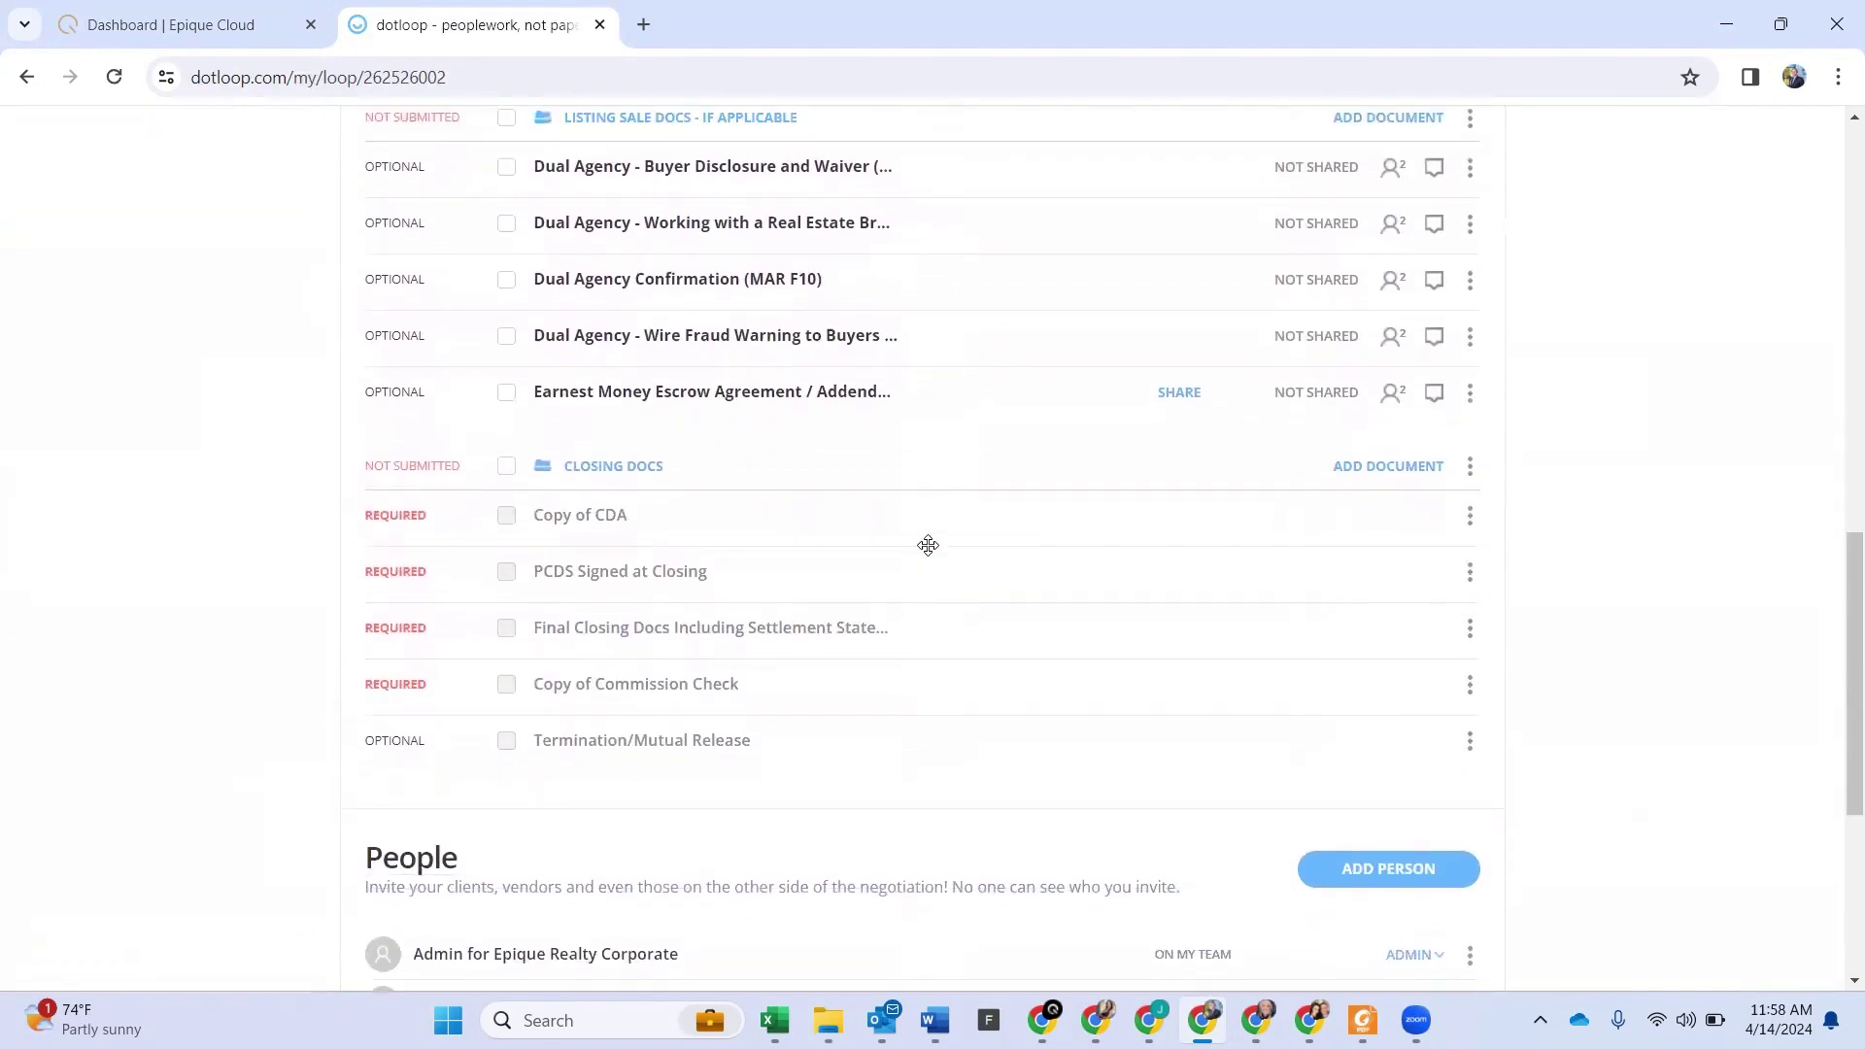
scroll(928, 545, up, 2)
scroll(927, 545, down, 5)
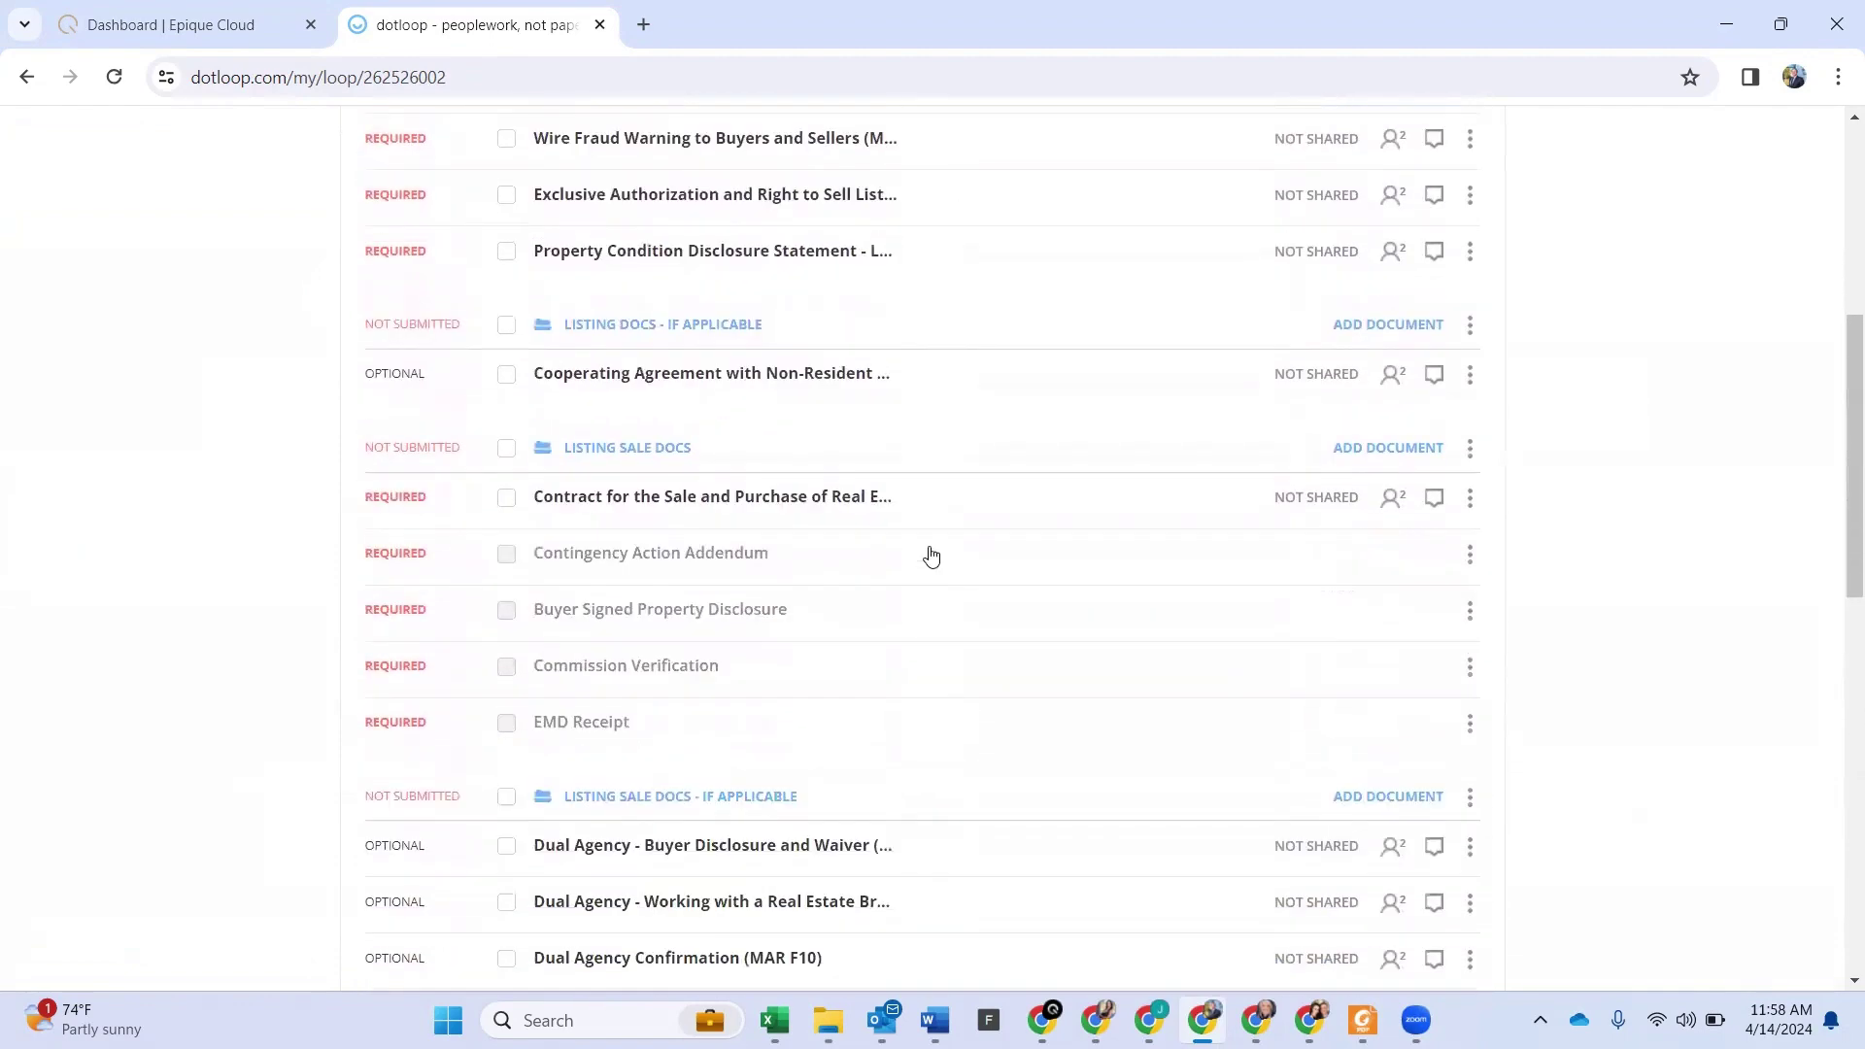
scroll(928, 545, down, 2)
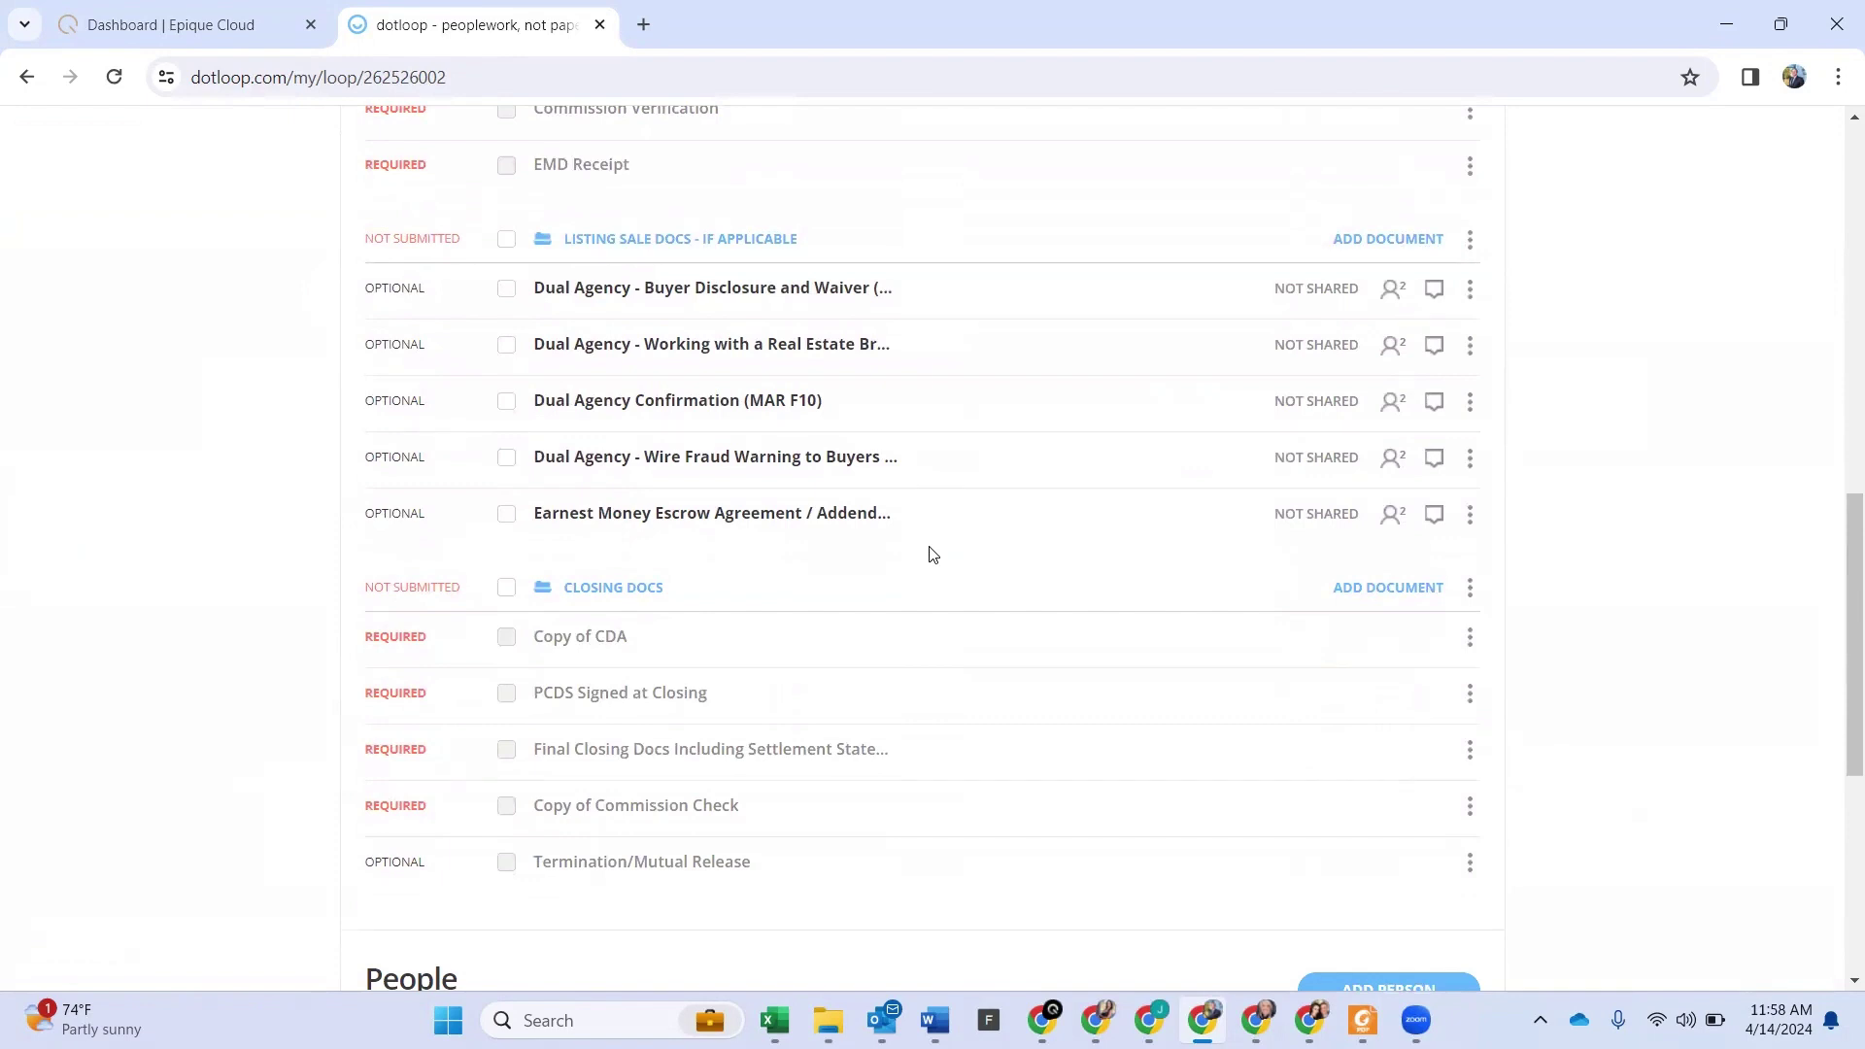
click(1471, 248)
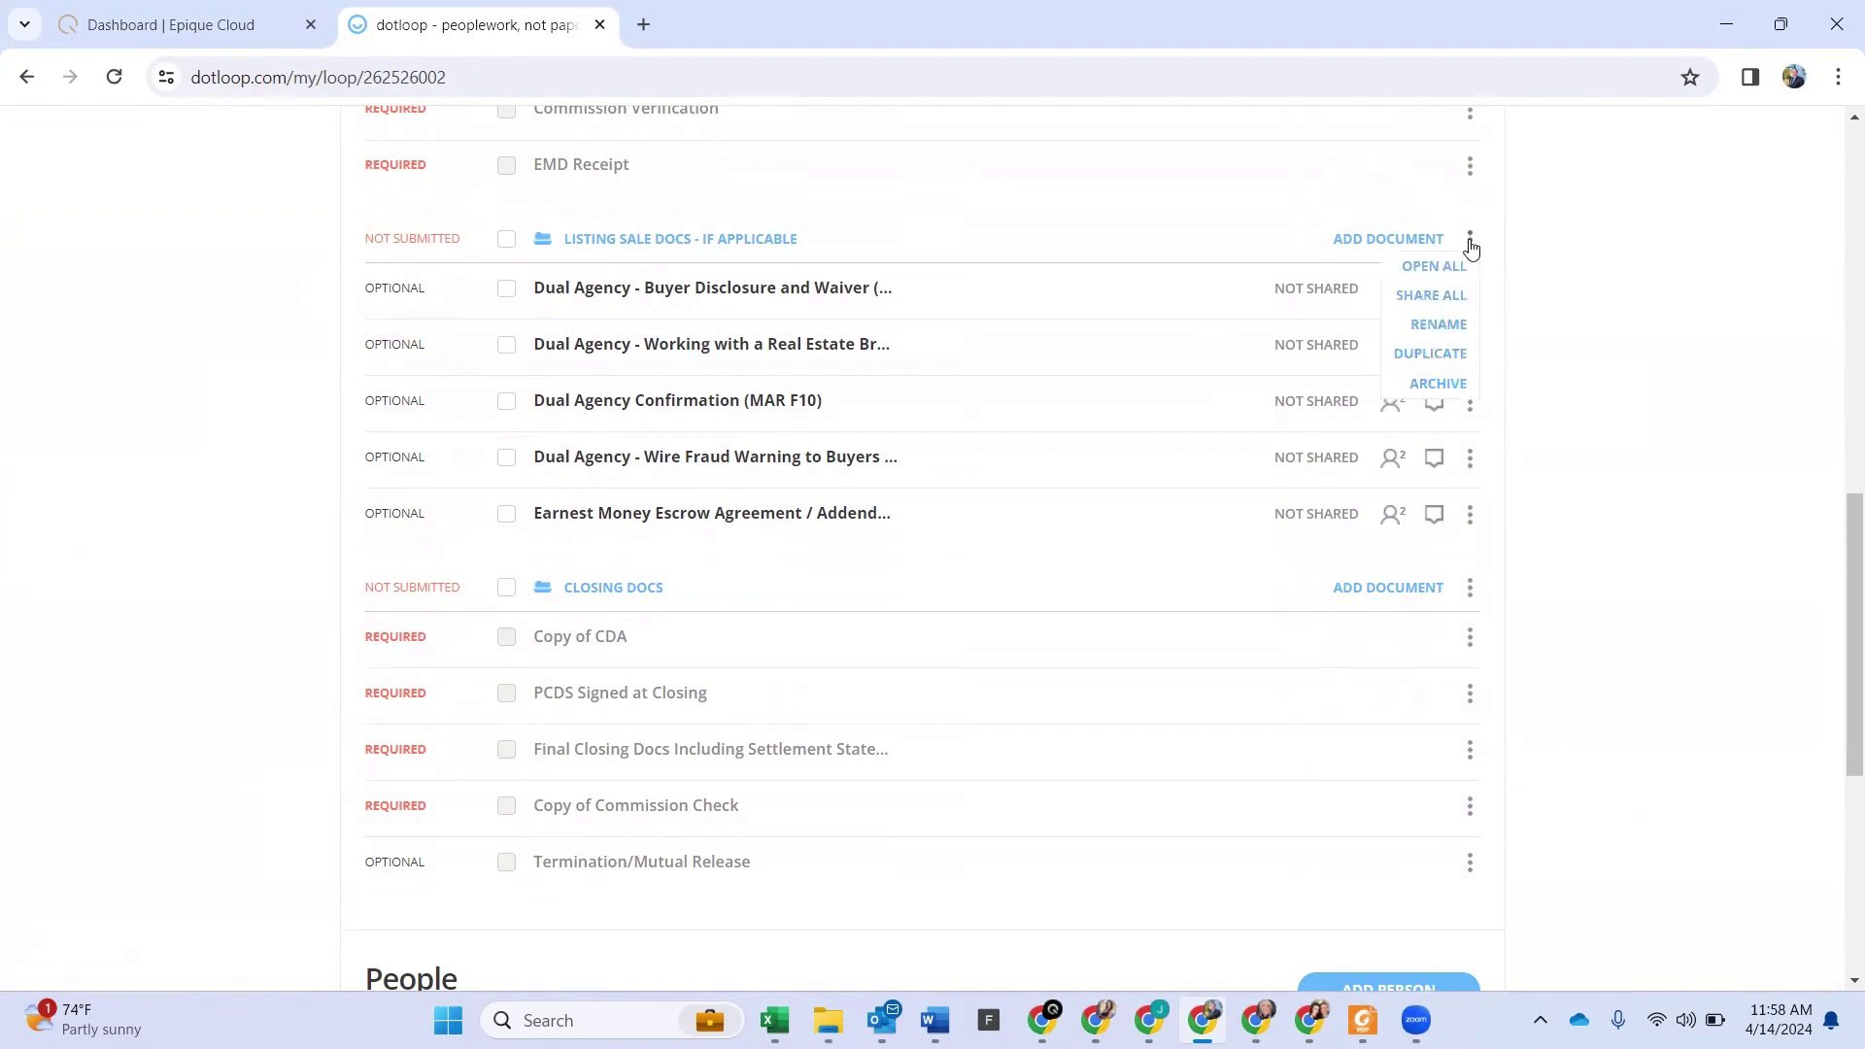
click(1462, 381)
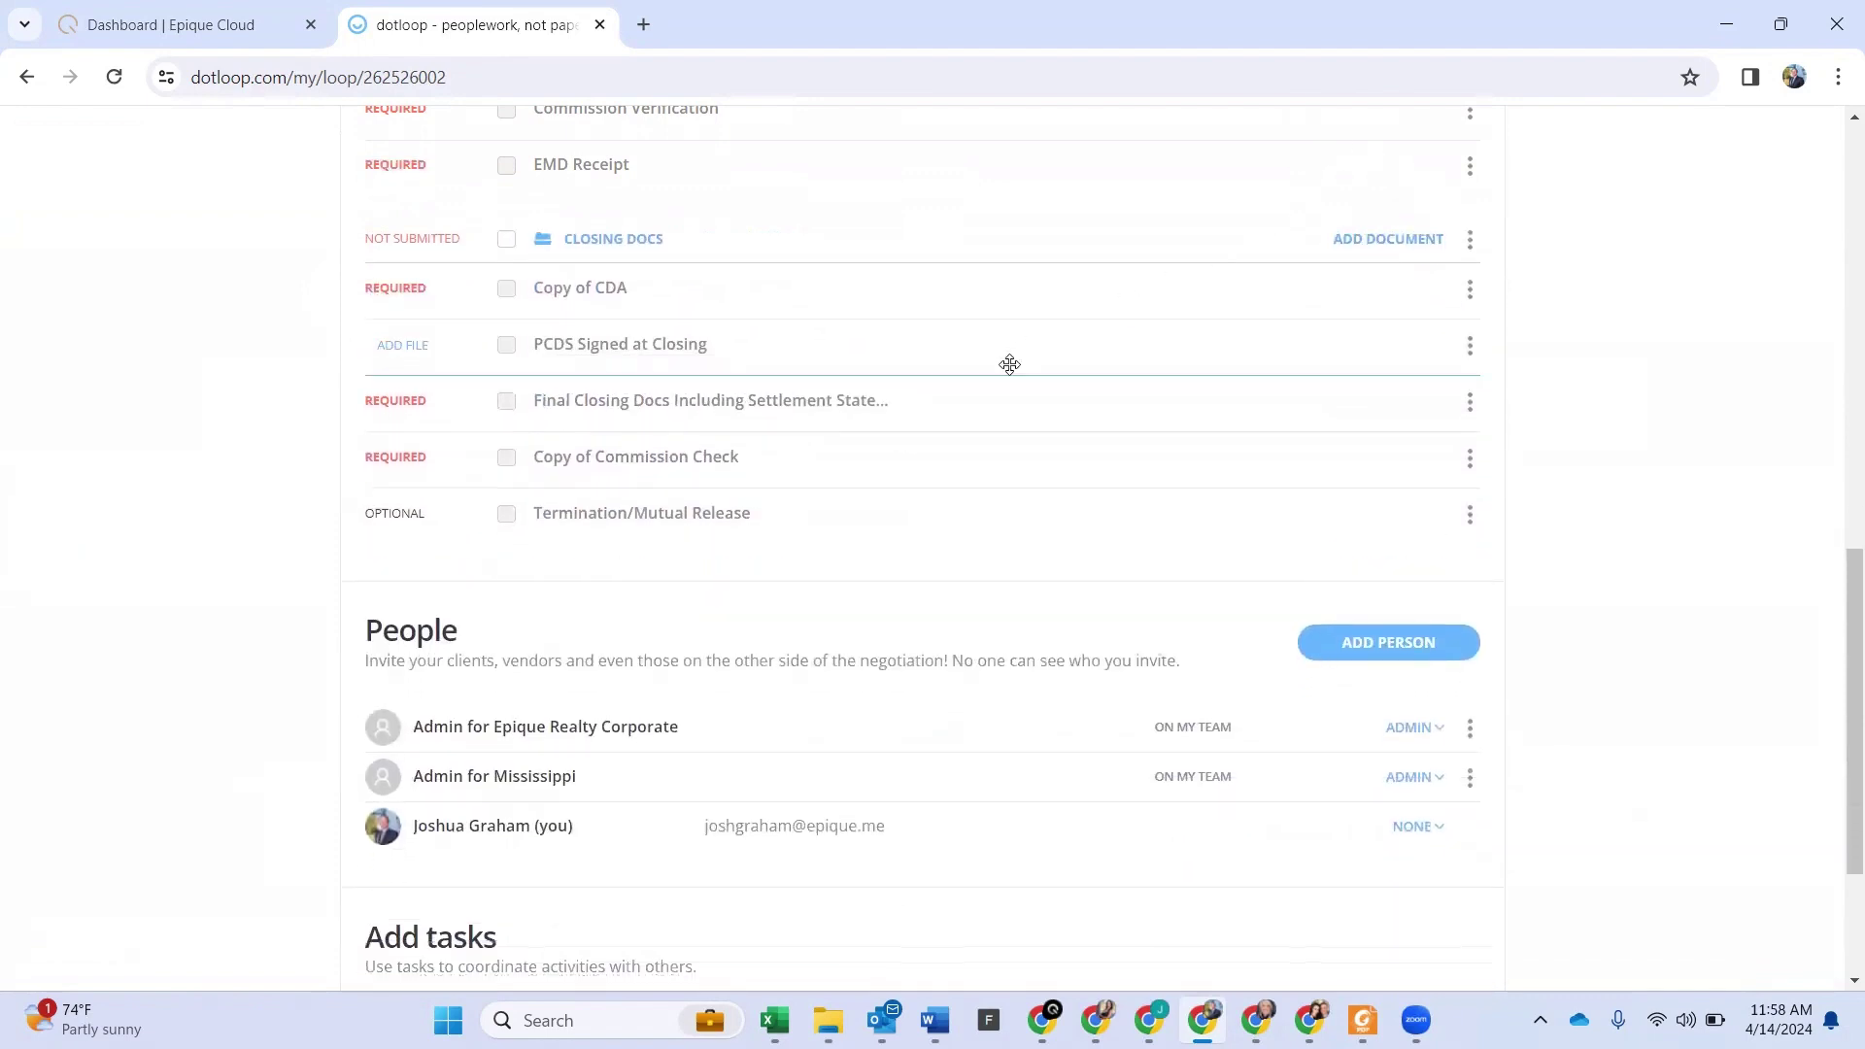
Step: Review the required and optional documents in the listing, listing sale and closing folders of the Test loop
scroll(1008, 362, up, 8)
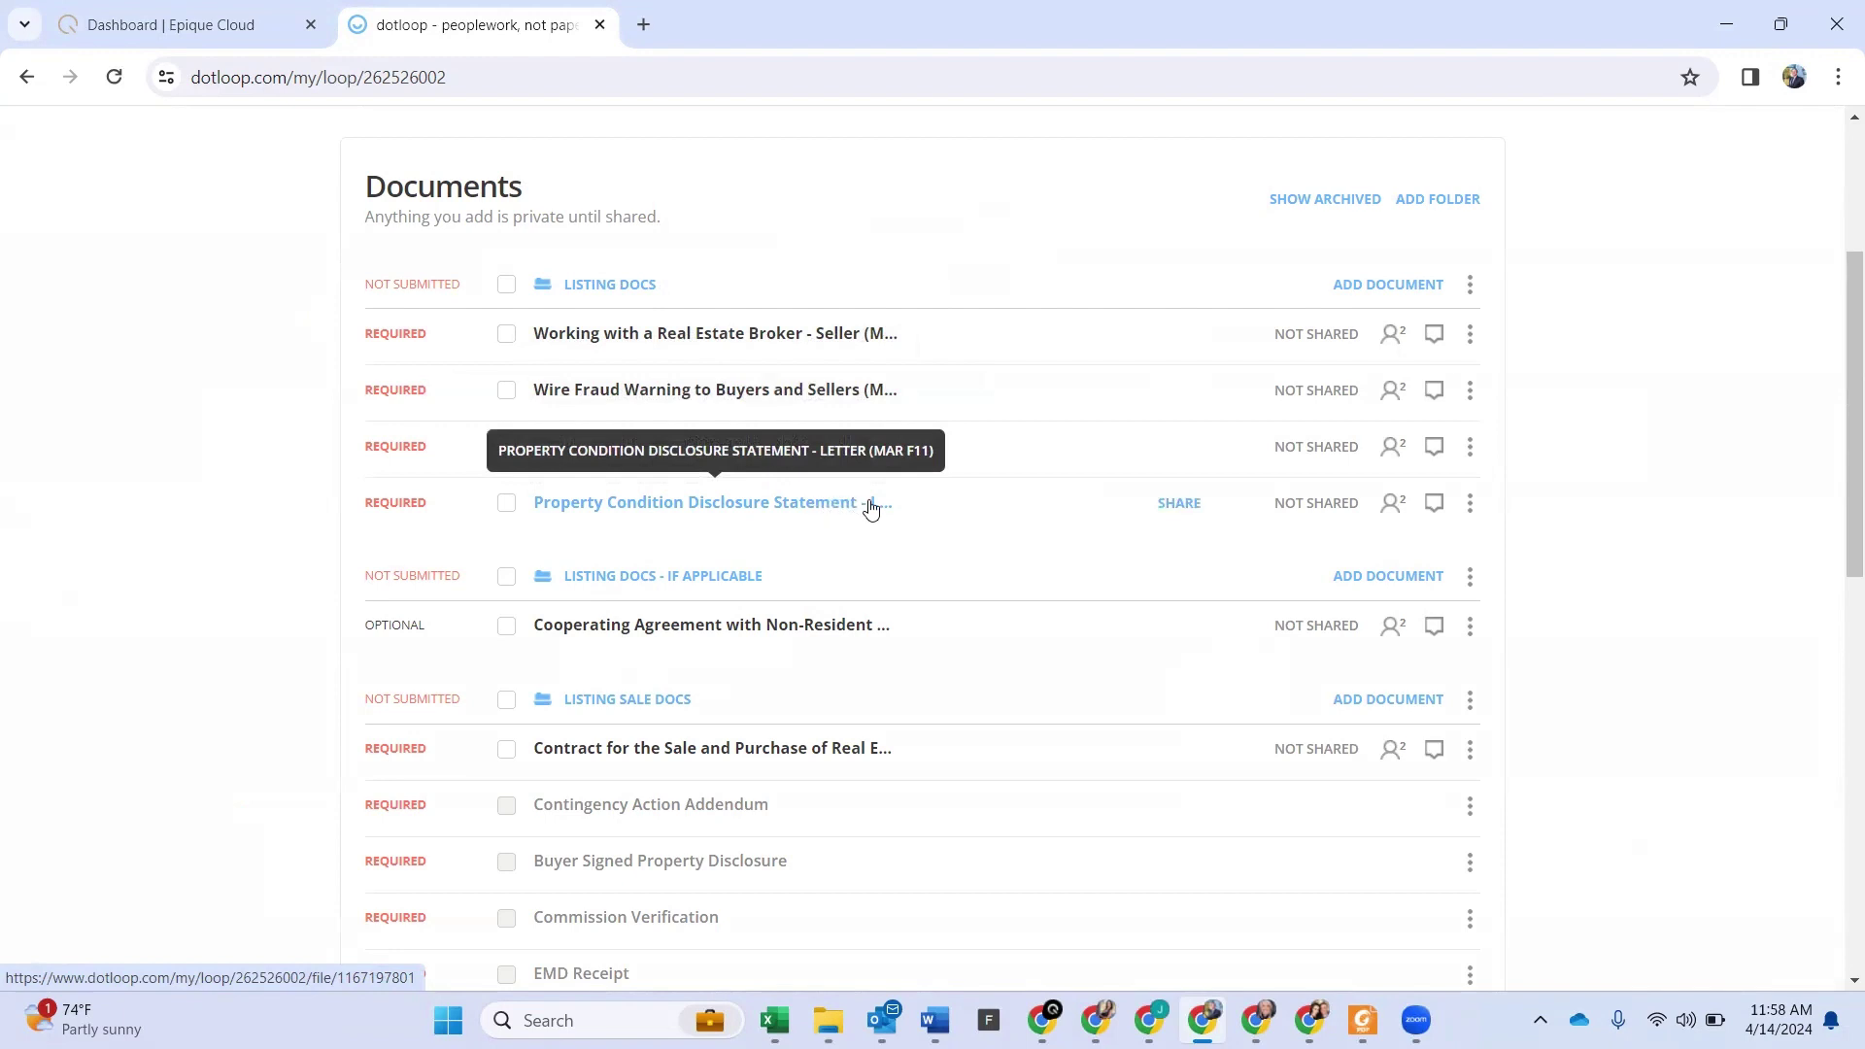
scroll(802, 646, down, 1)
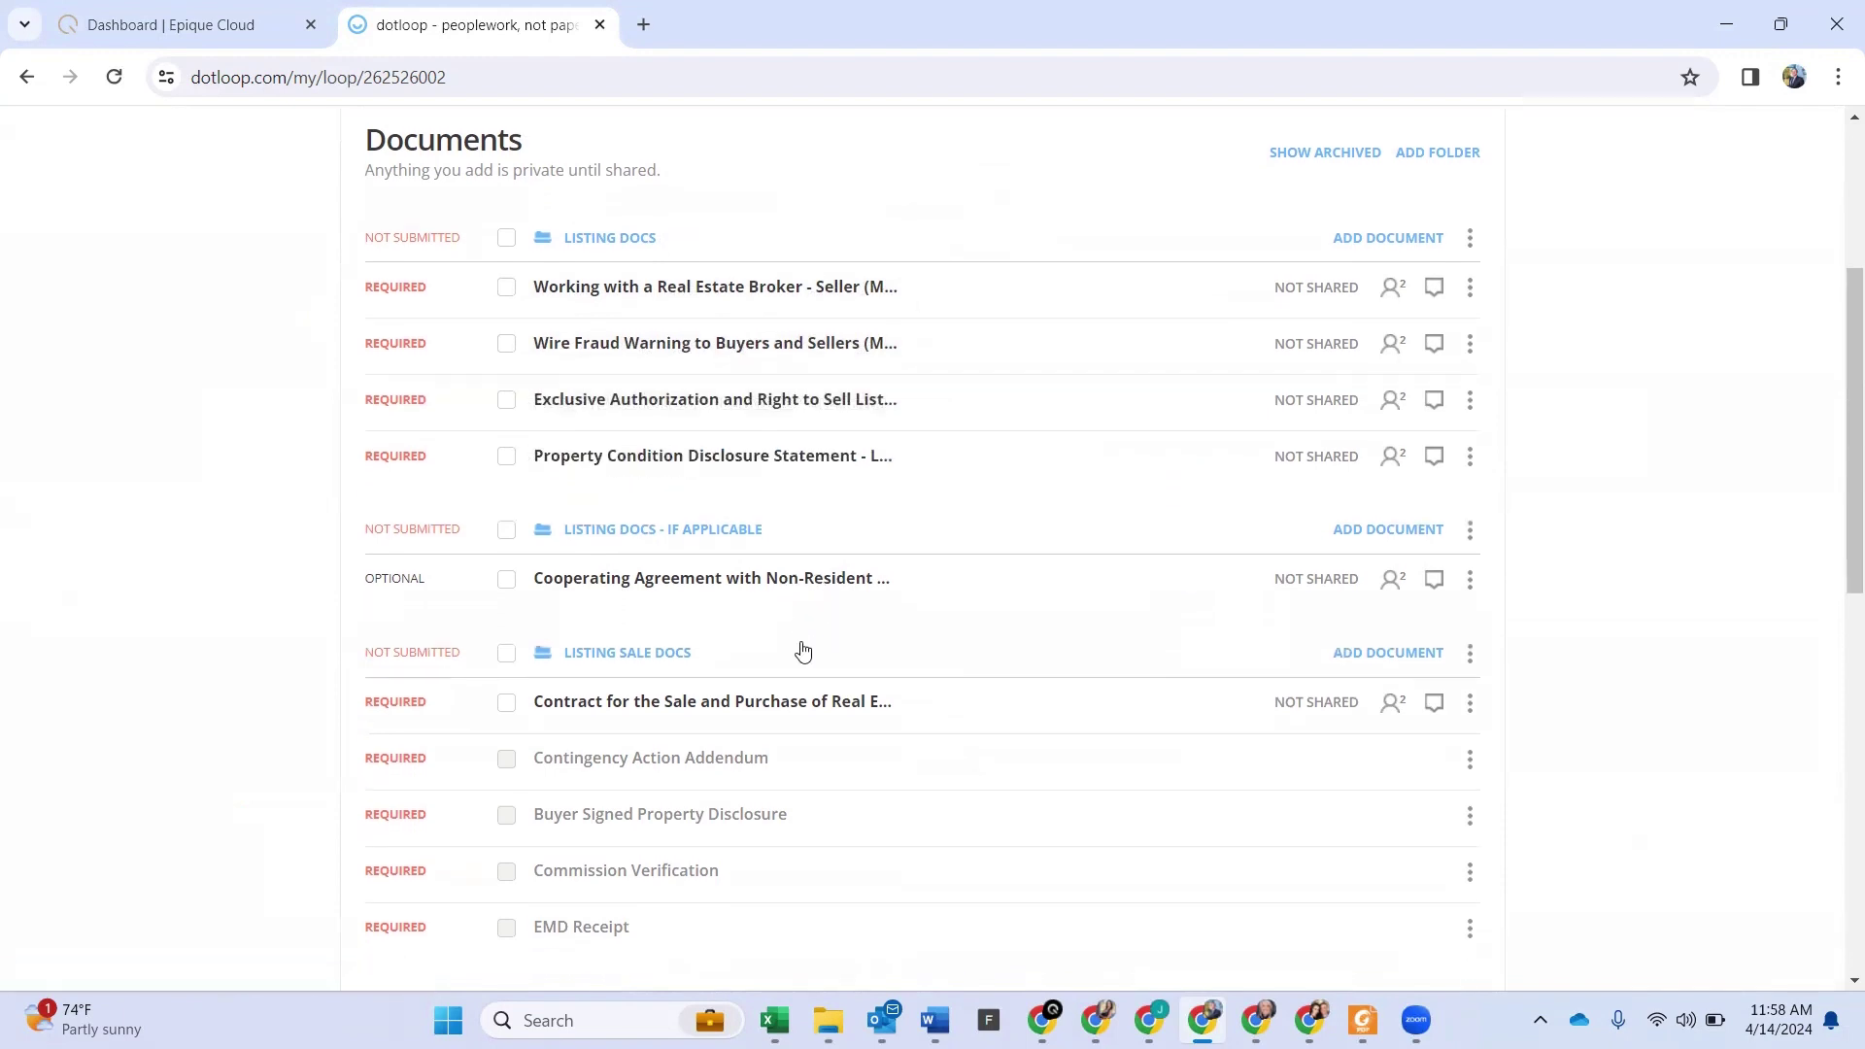
scroll(802, 651, down, 1)
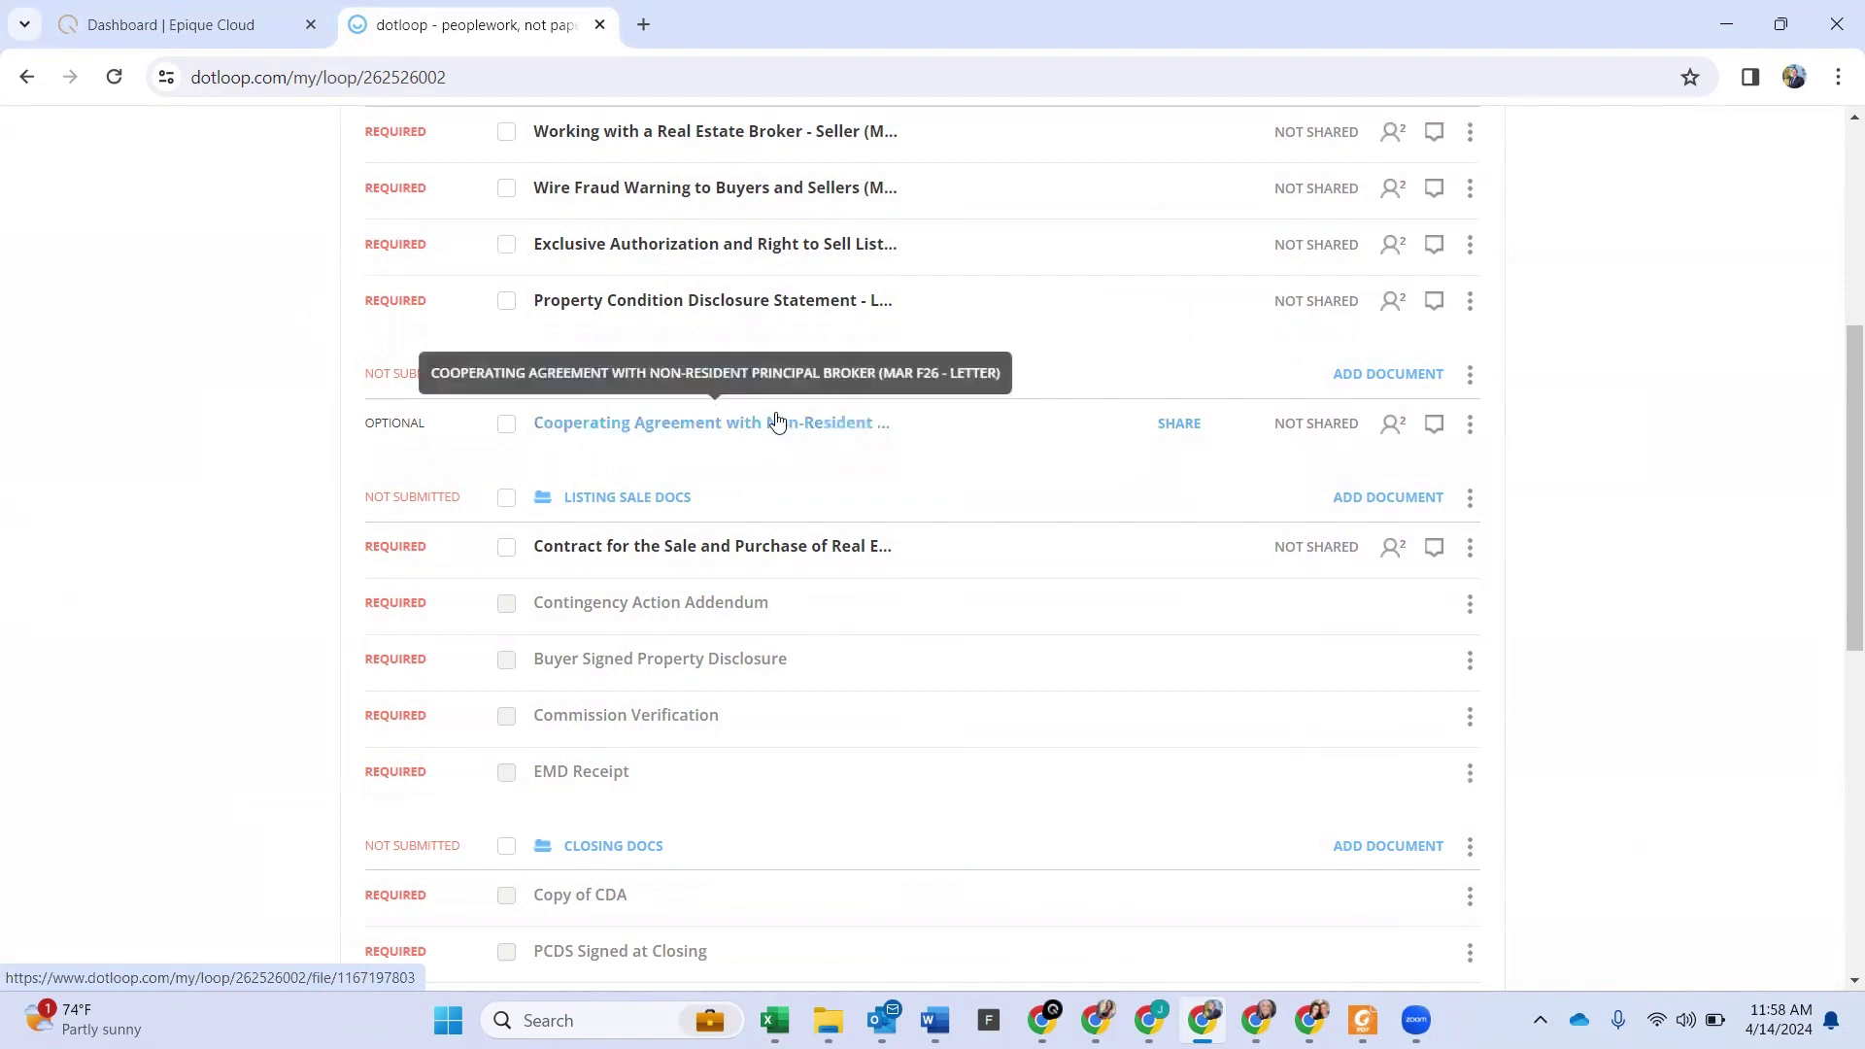
scroll(762, 434, down, 4)
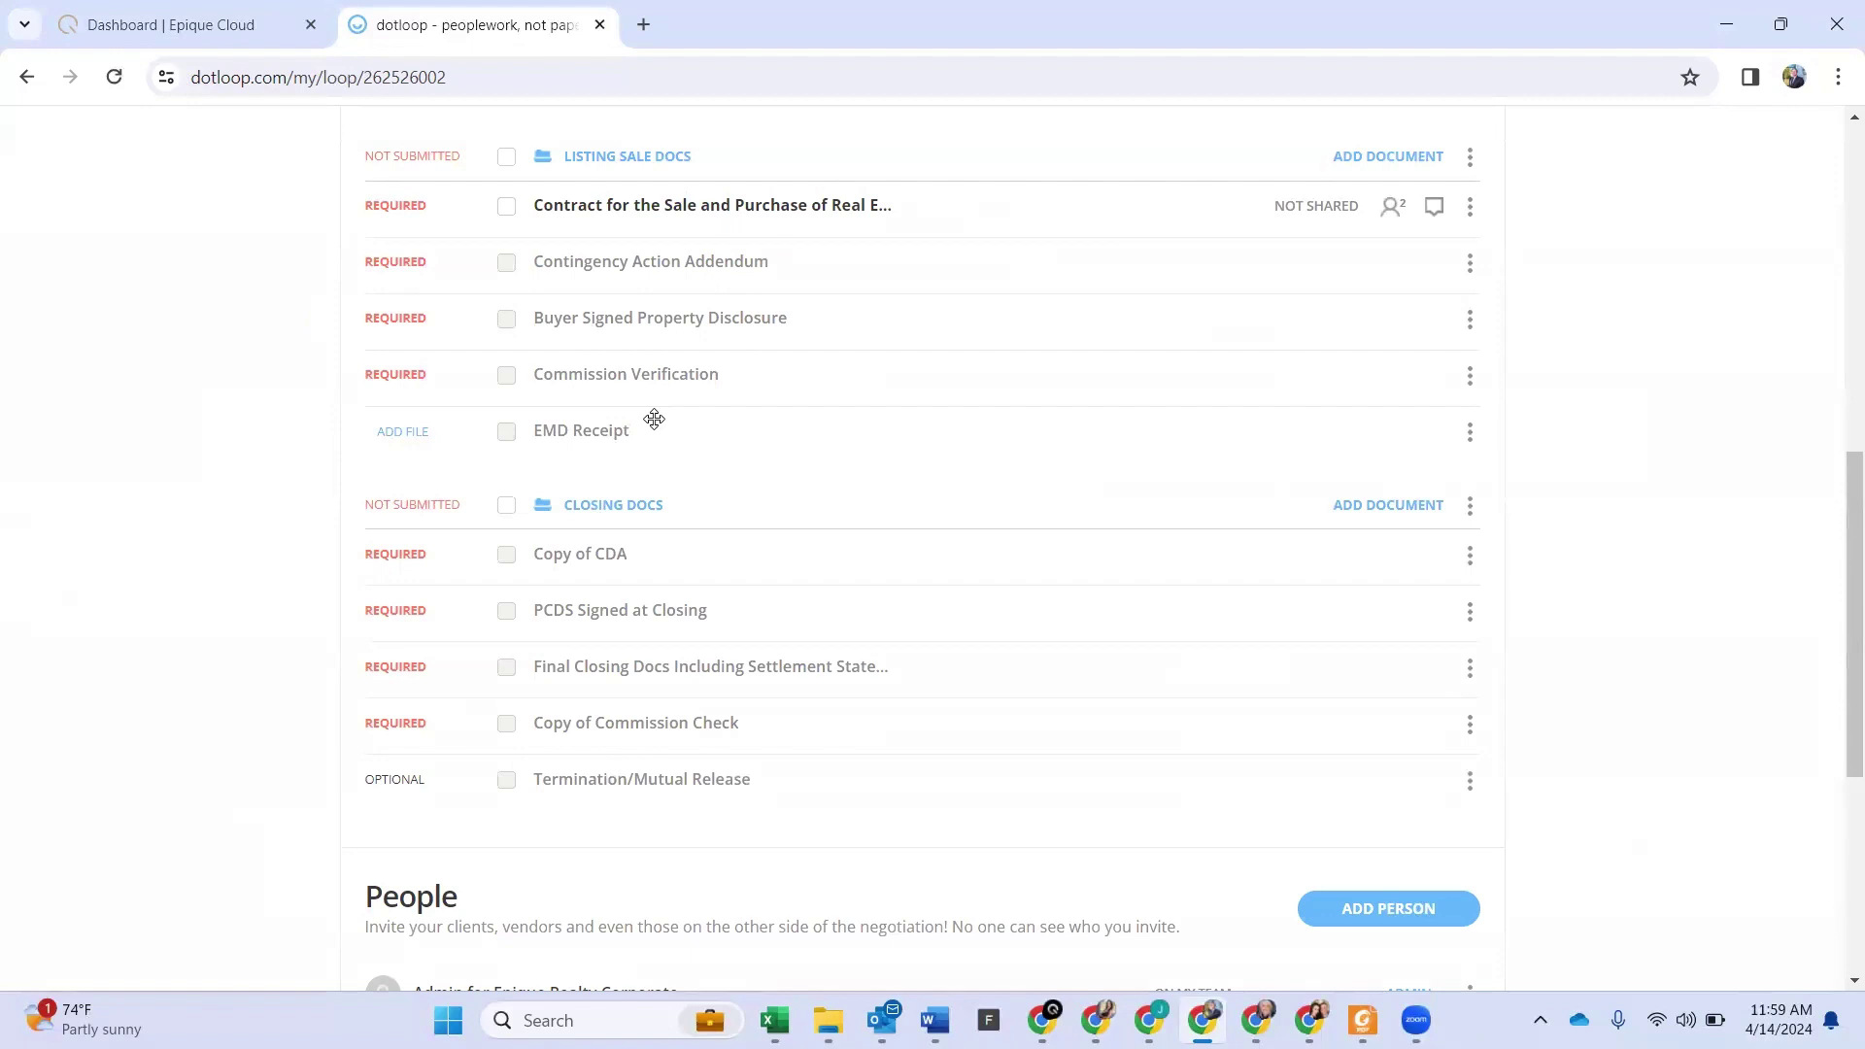
scroll(654, 419, down, 2)
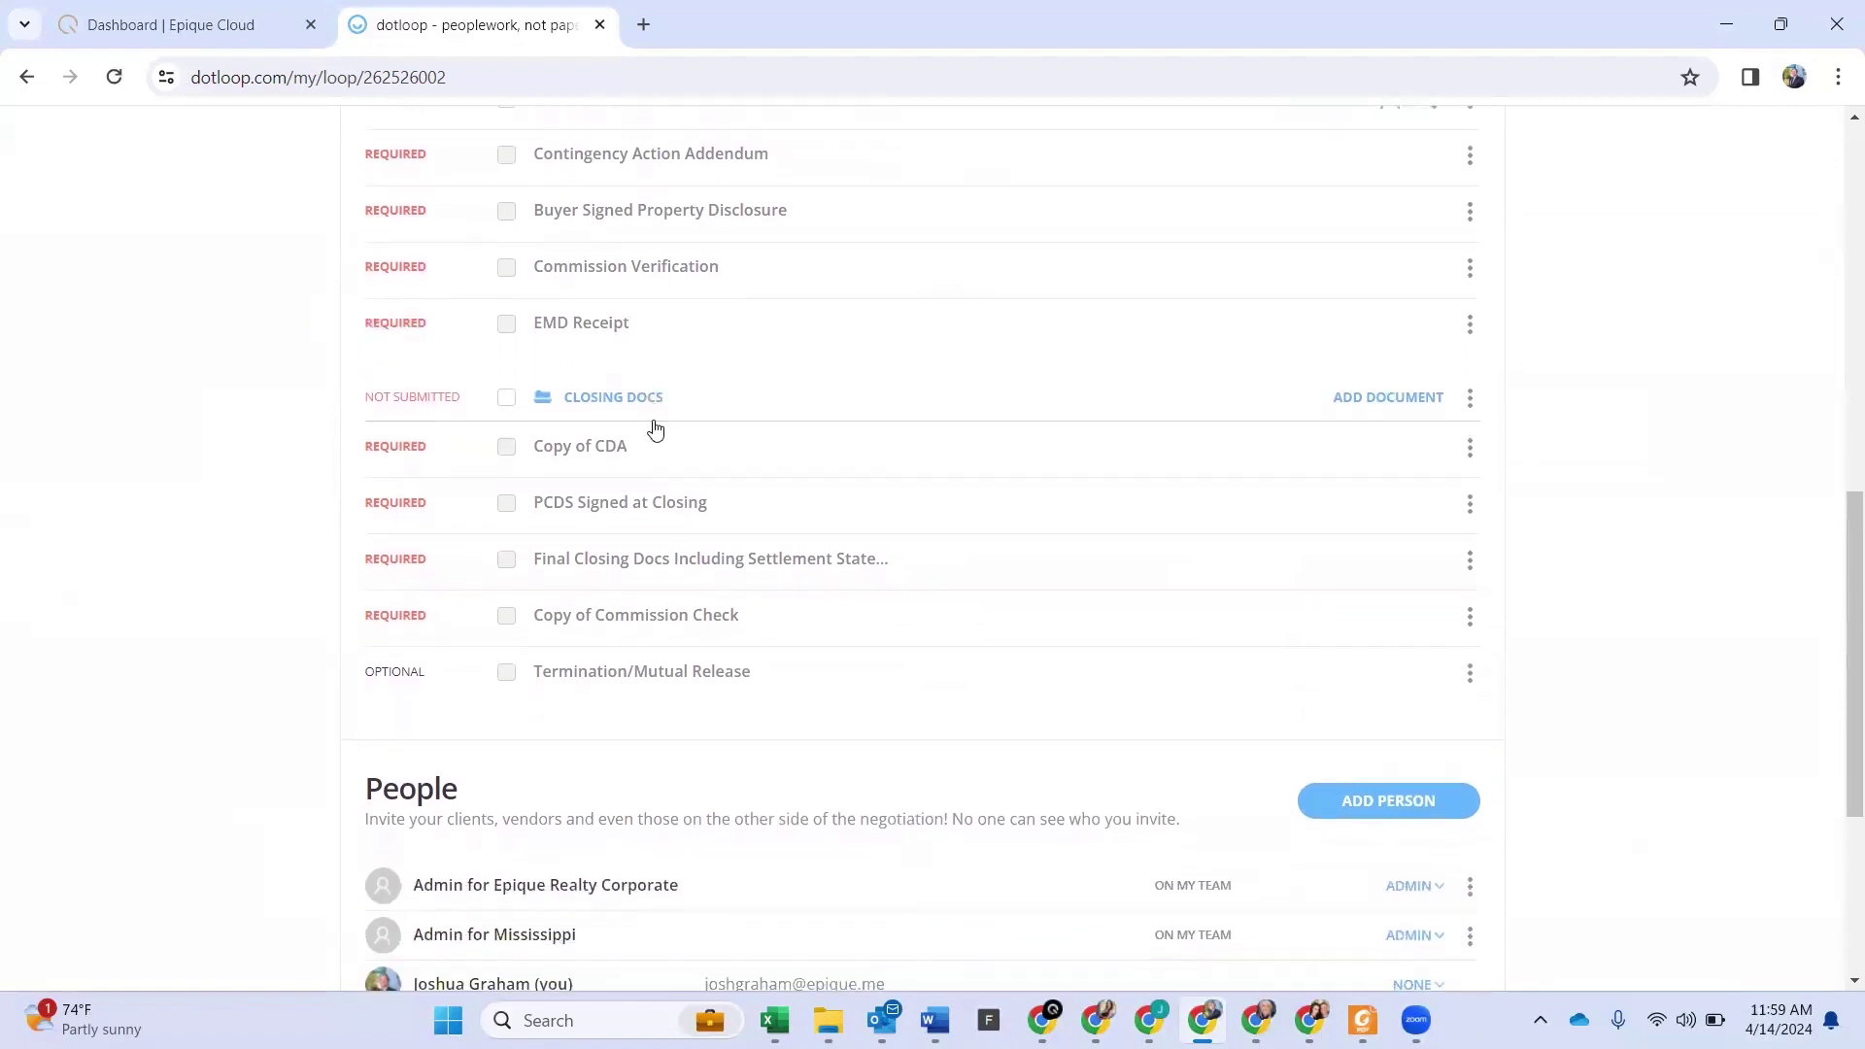
scroll(656, 429, down, 1)
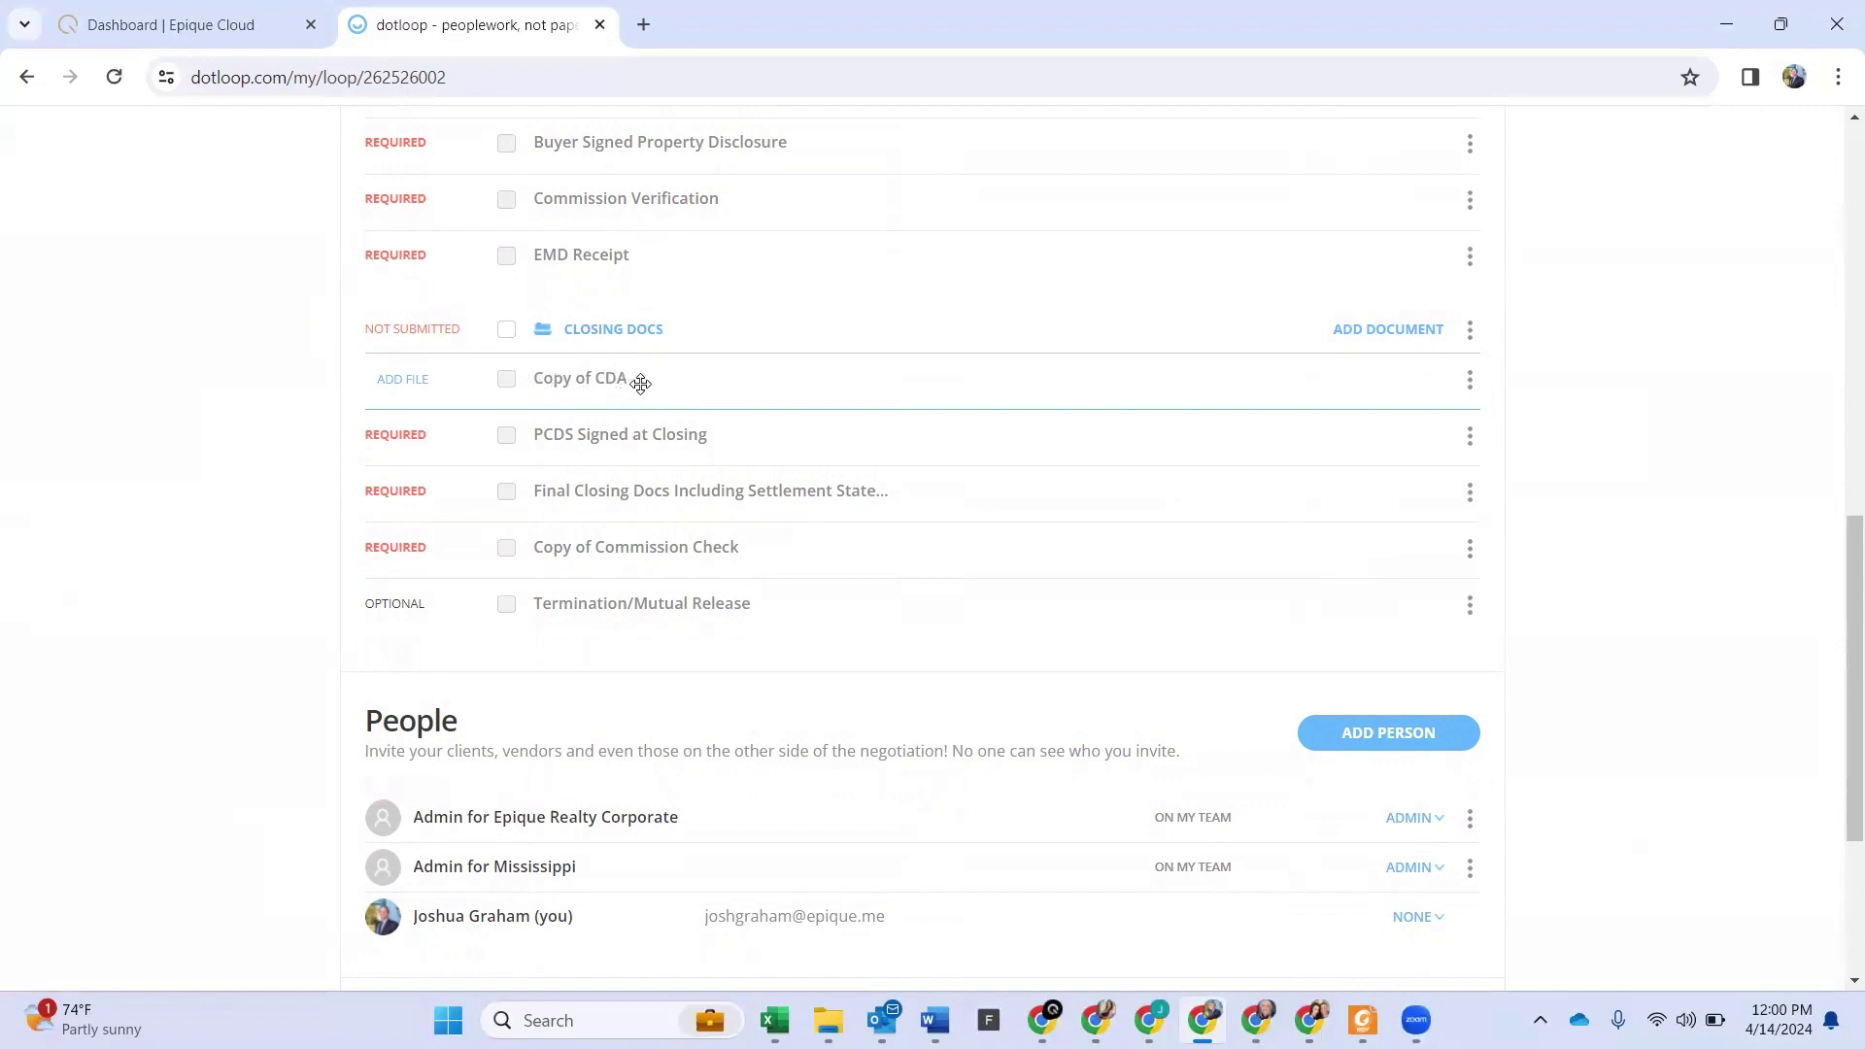
scroll(640, 384, down, 1)
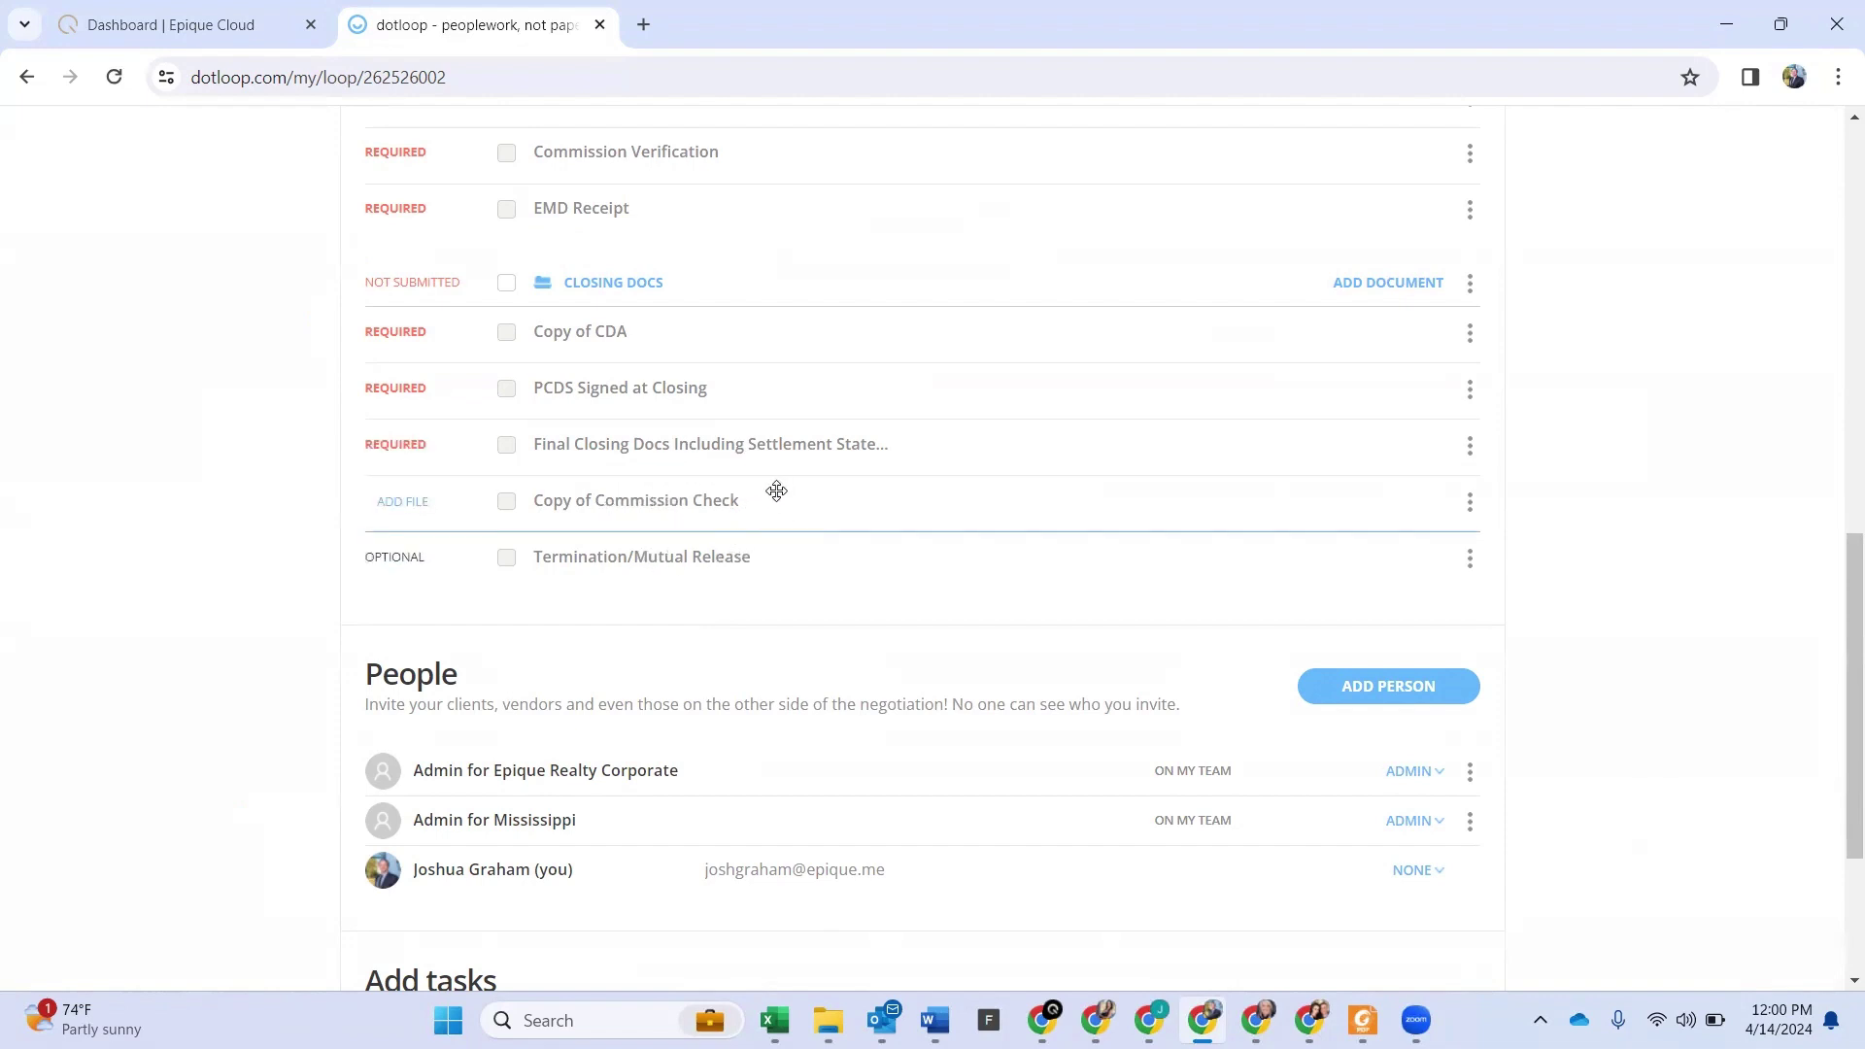
scroll(691, 492, up, 4)
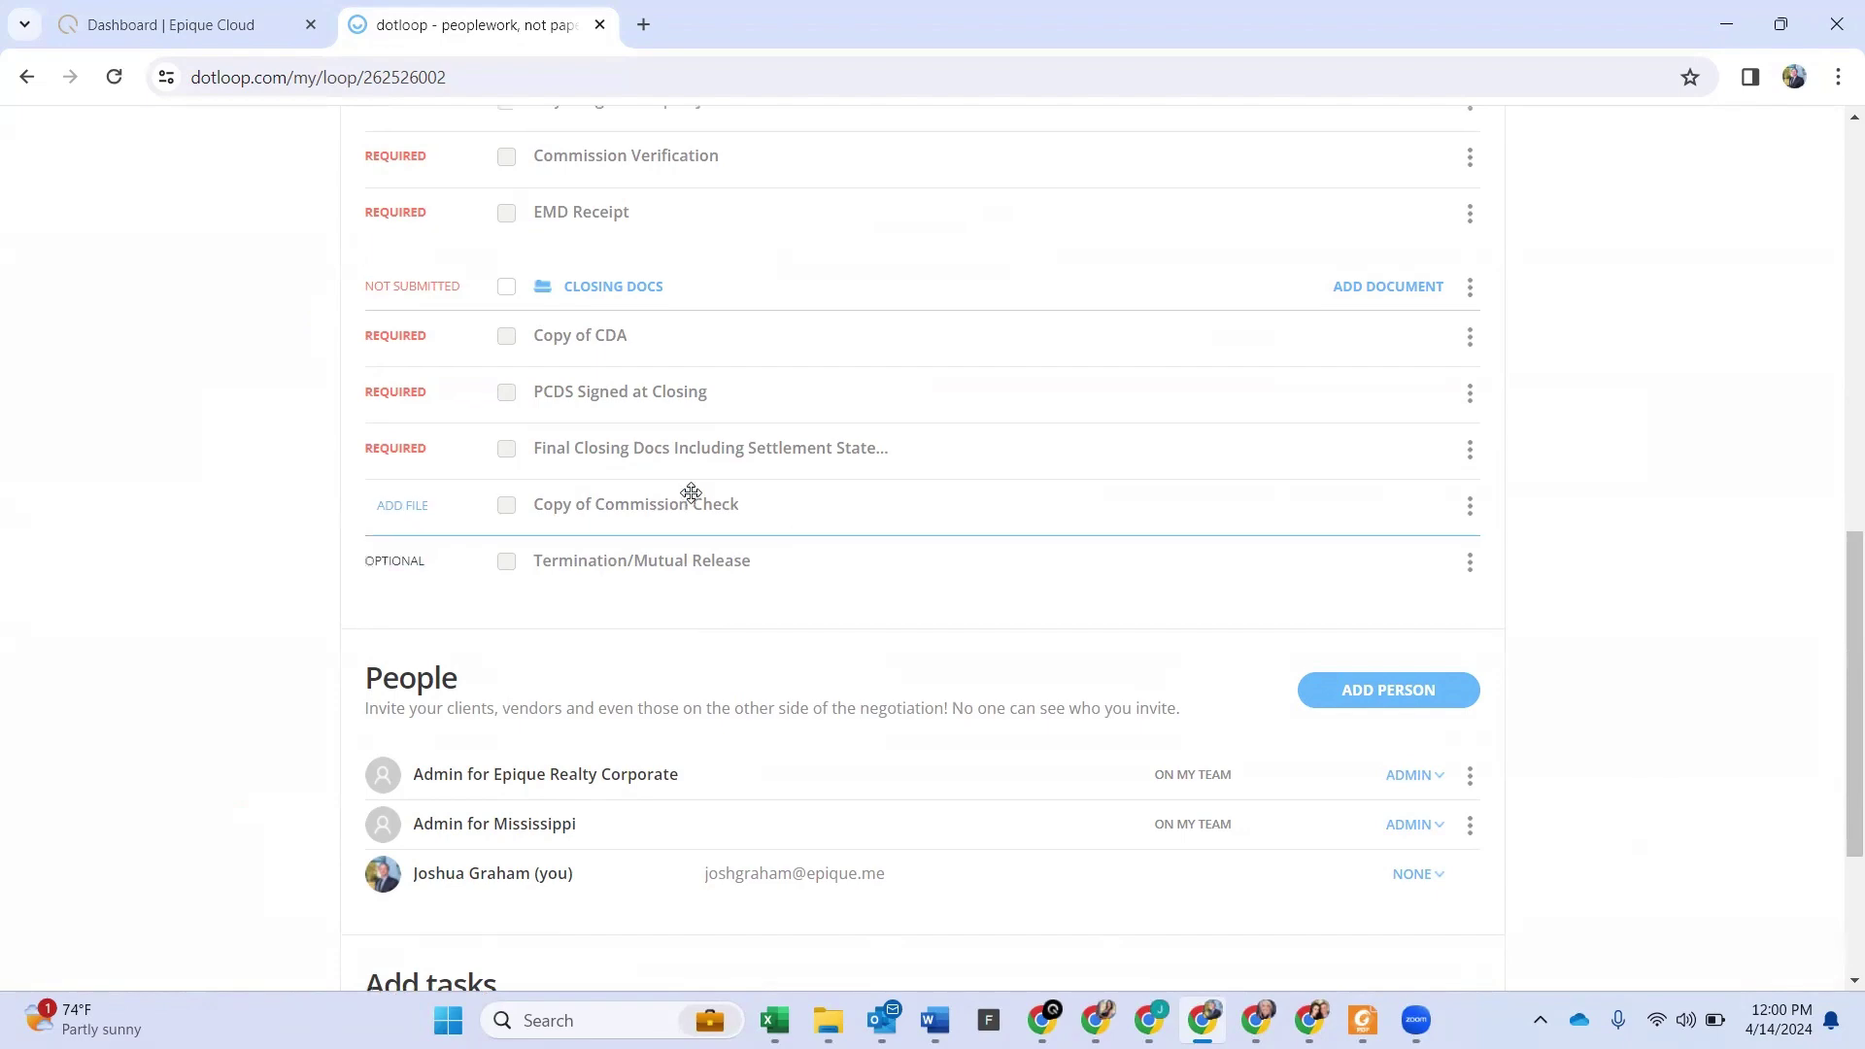
scroll(690, 492, up, 6)
scroll(692, 500, down, 2)
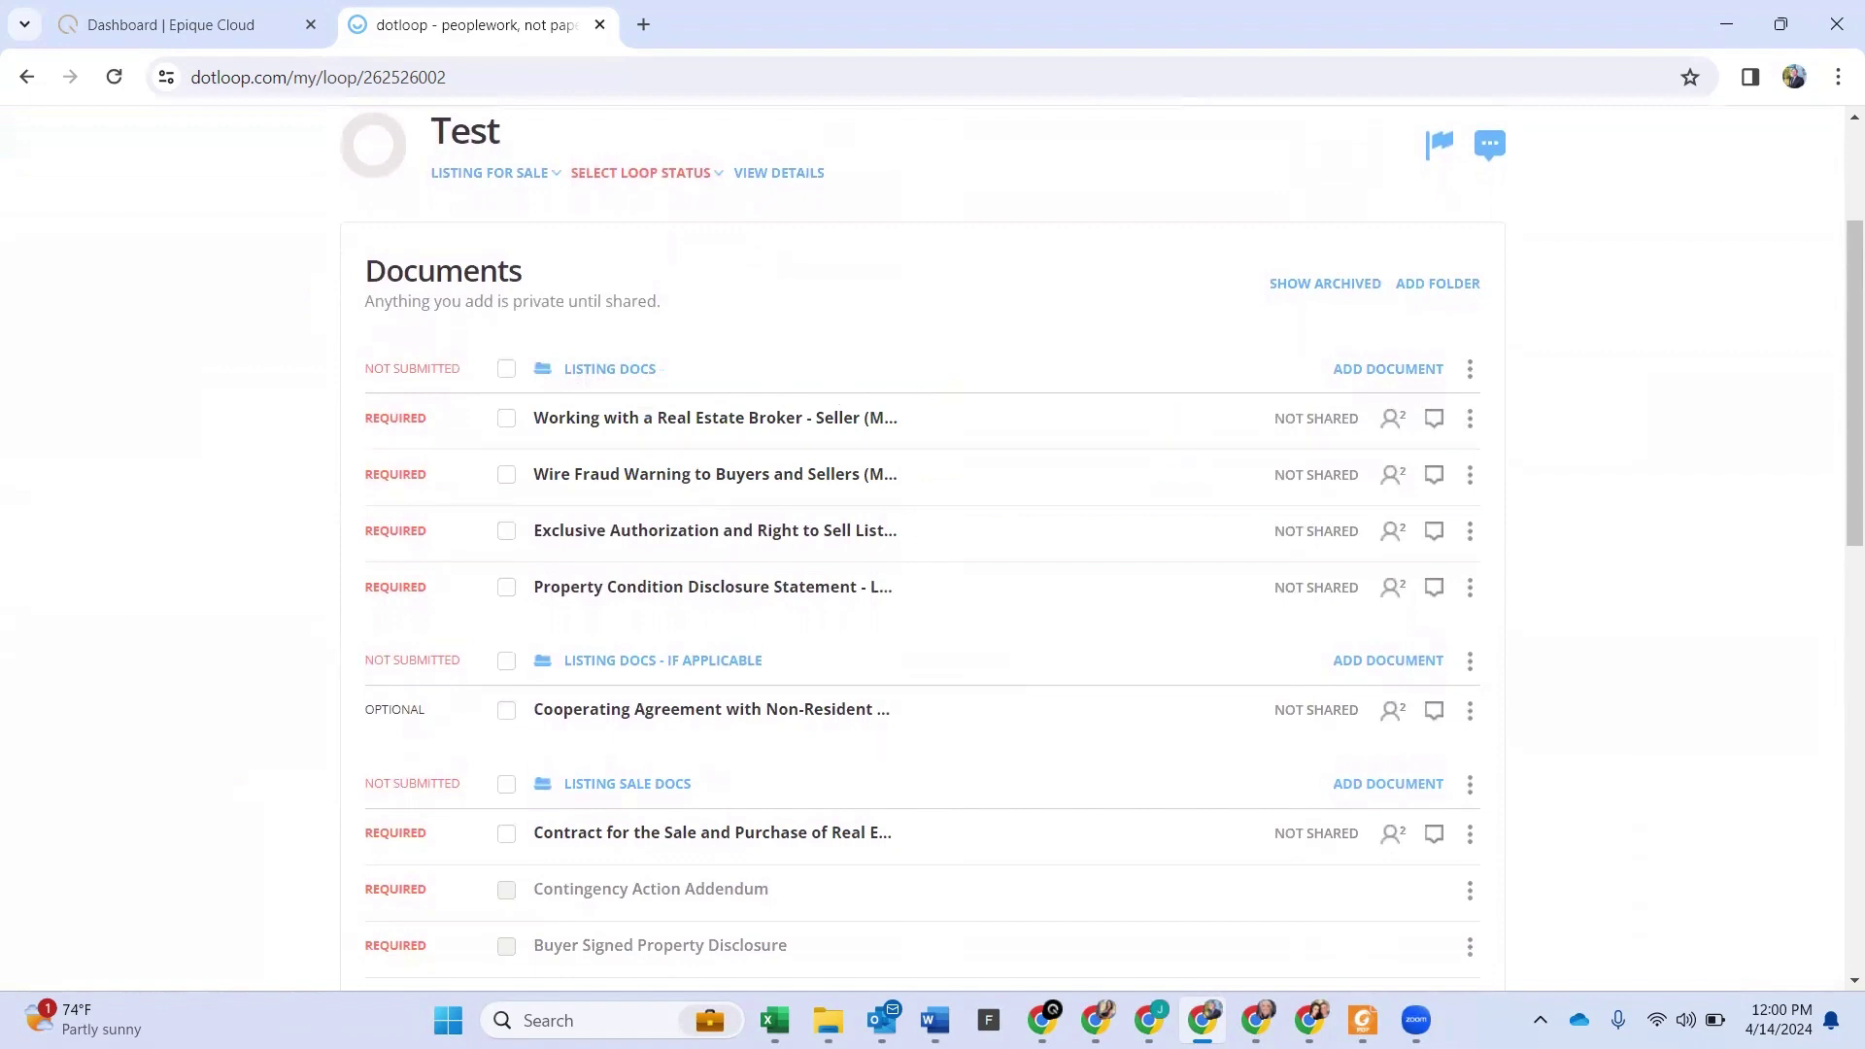
Step: Replace the Working with a Real Estate Broker - Seller form with the first licence PDF under Today in the Downloads folder
click(827, 1020)
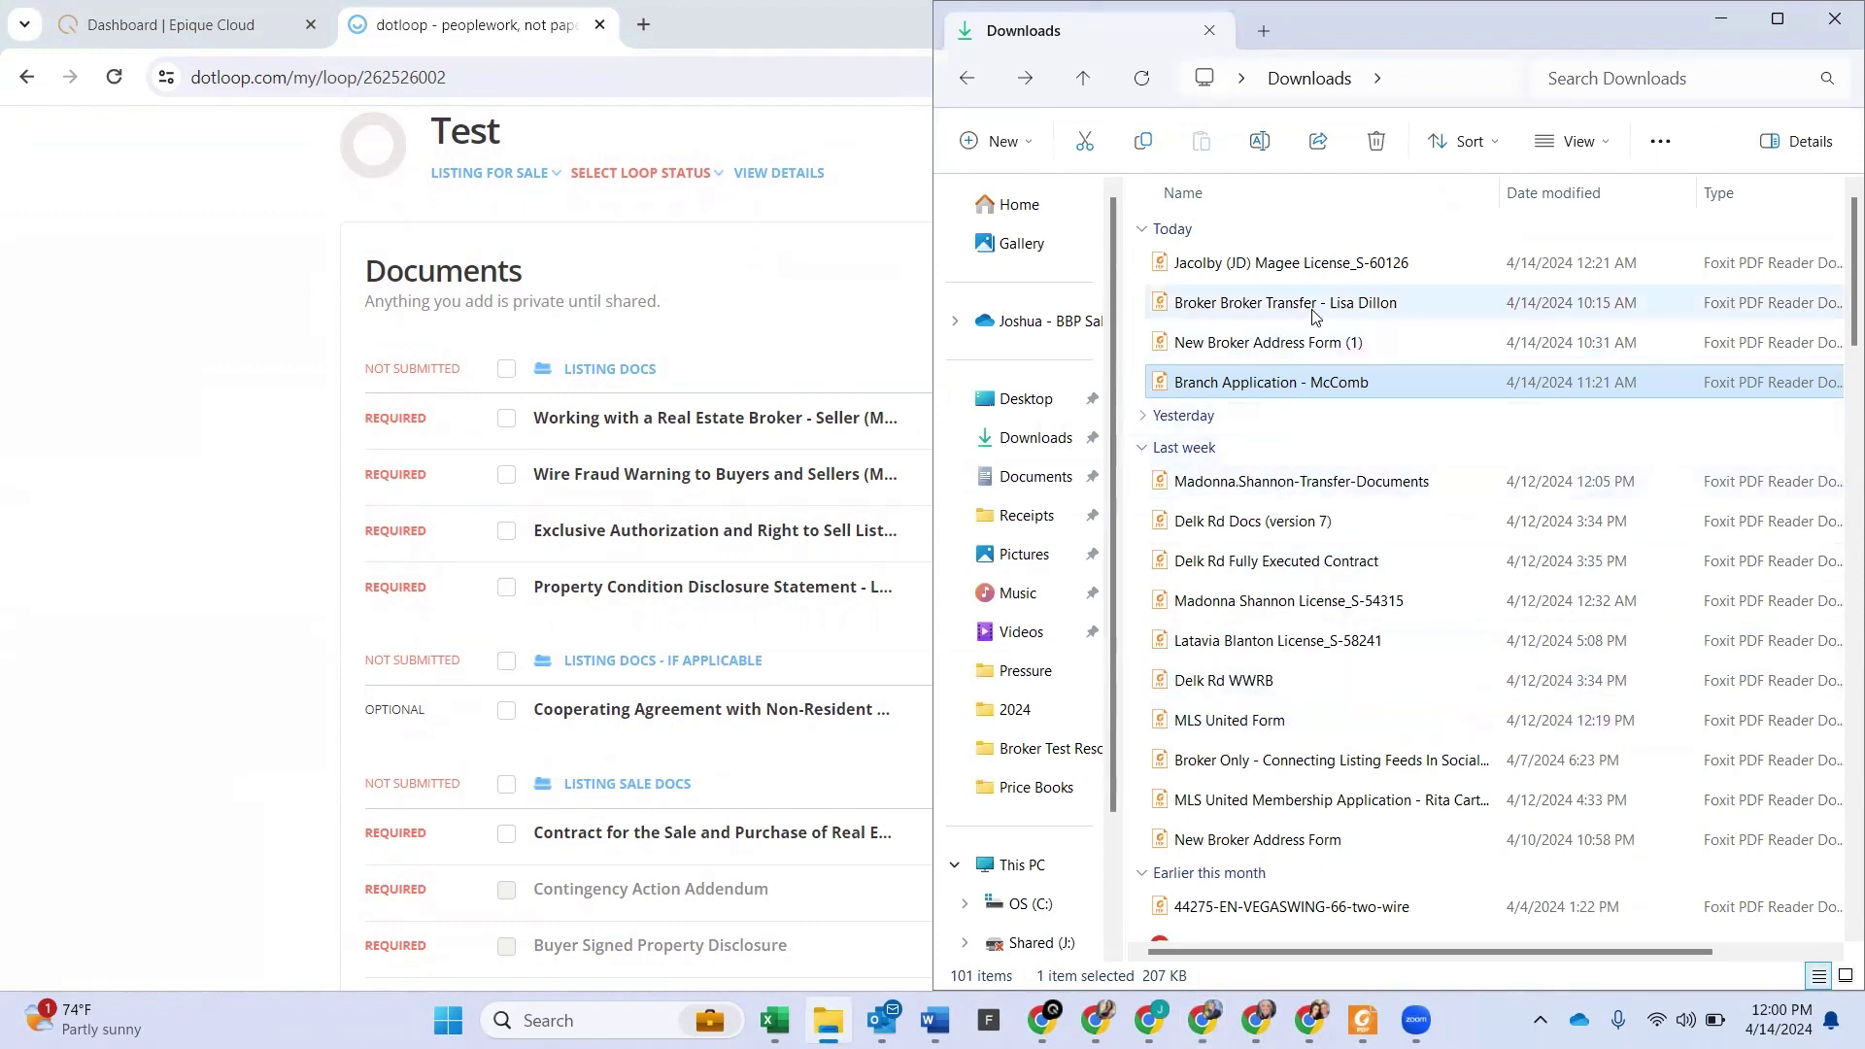
click(1346, 266)
drag(1085, 323, 782, 427)
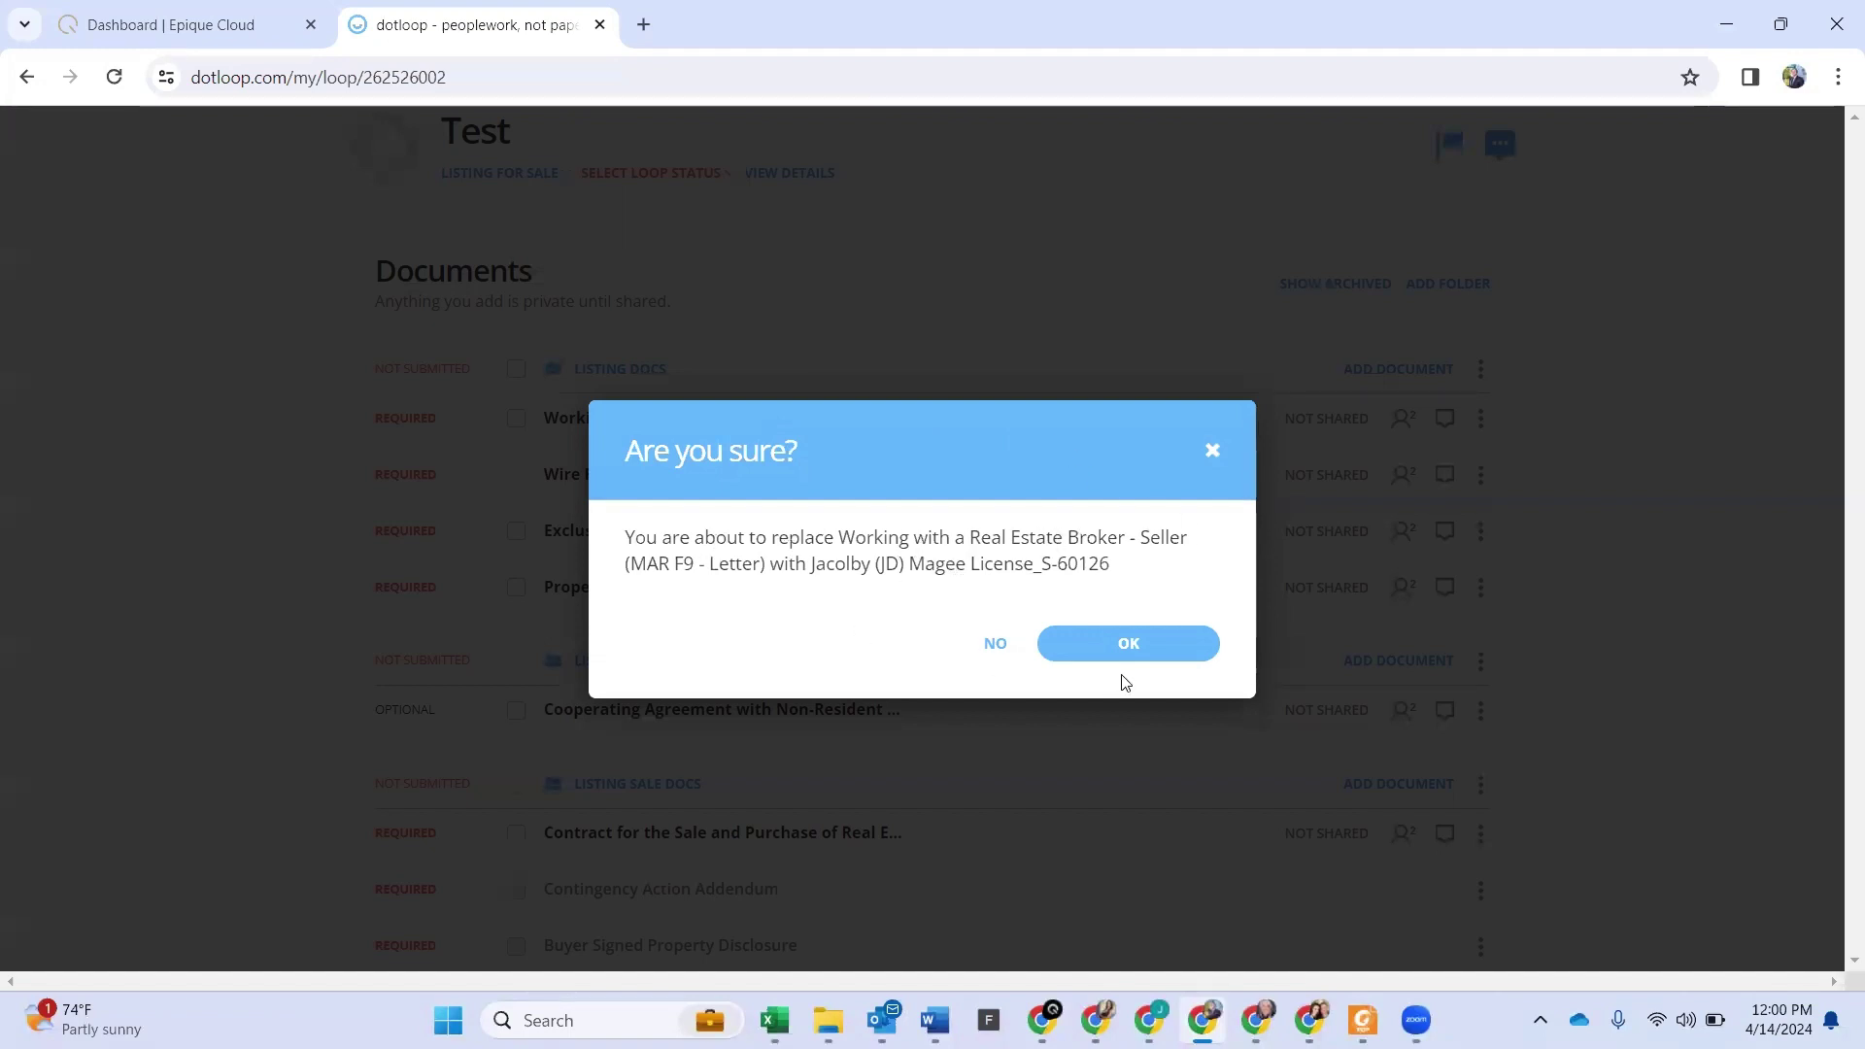
click(1124, 646)
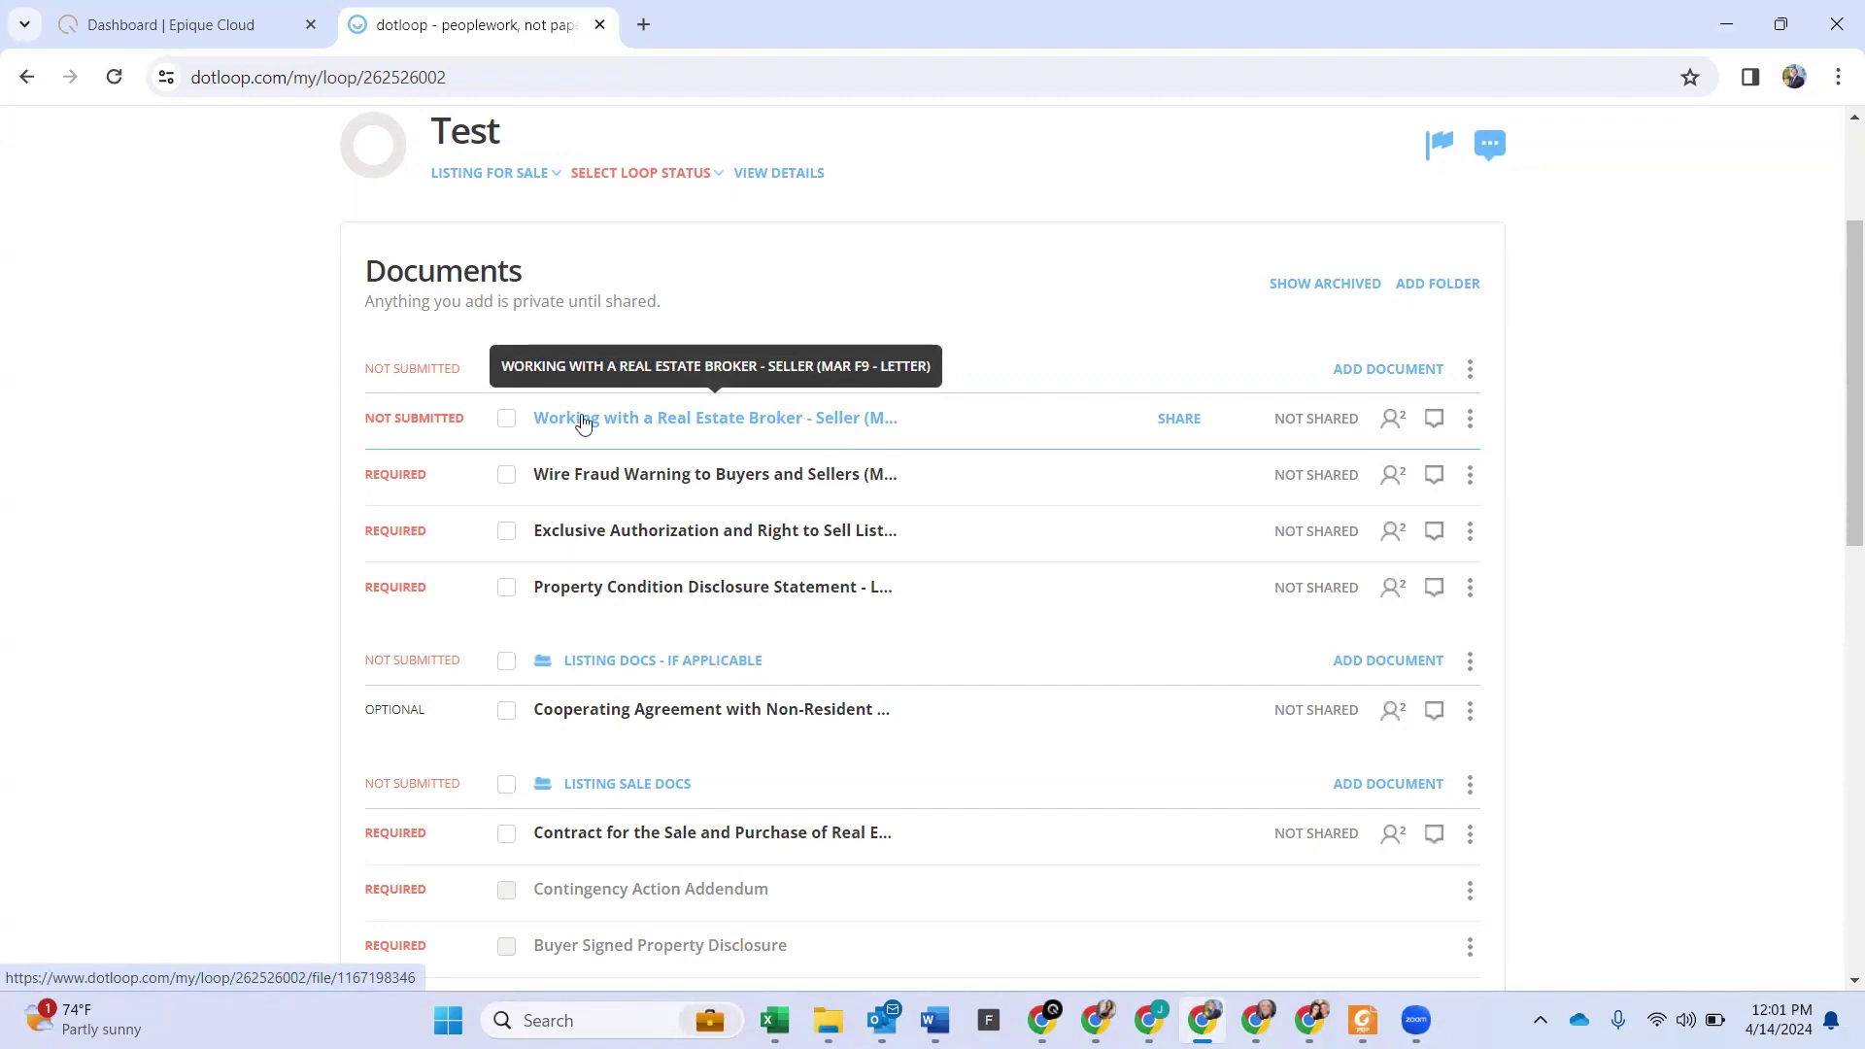
Step: Select the Listing Docs folder with all its documents and start submitting the Test loop for review
click(505, 420)
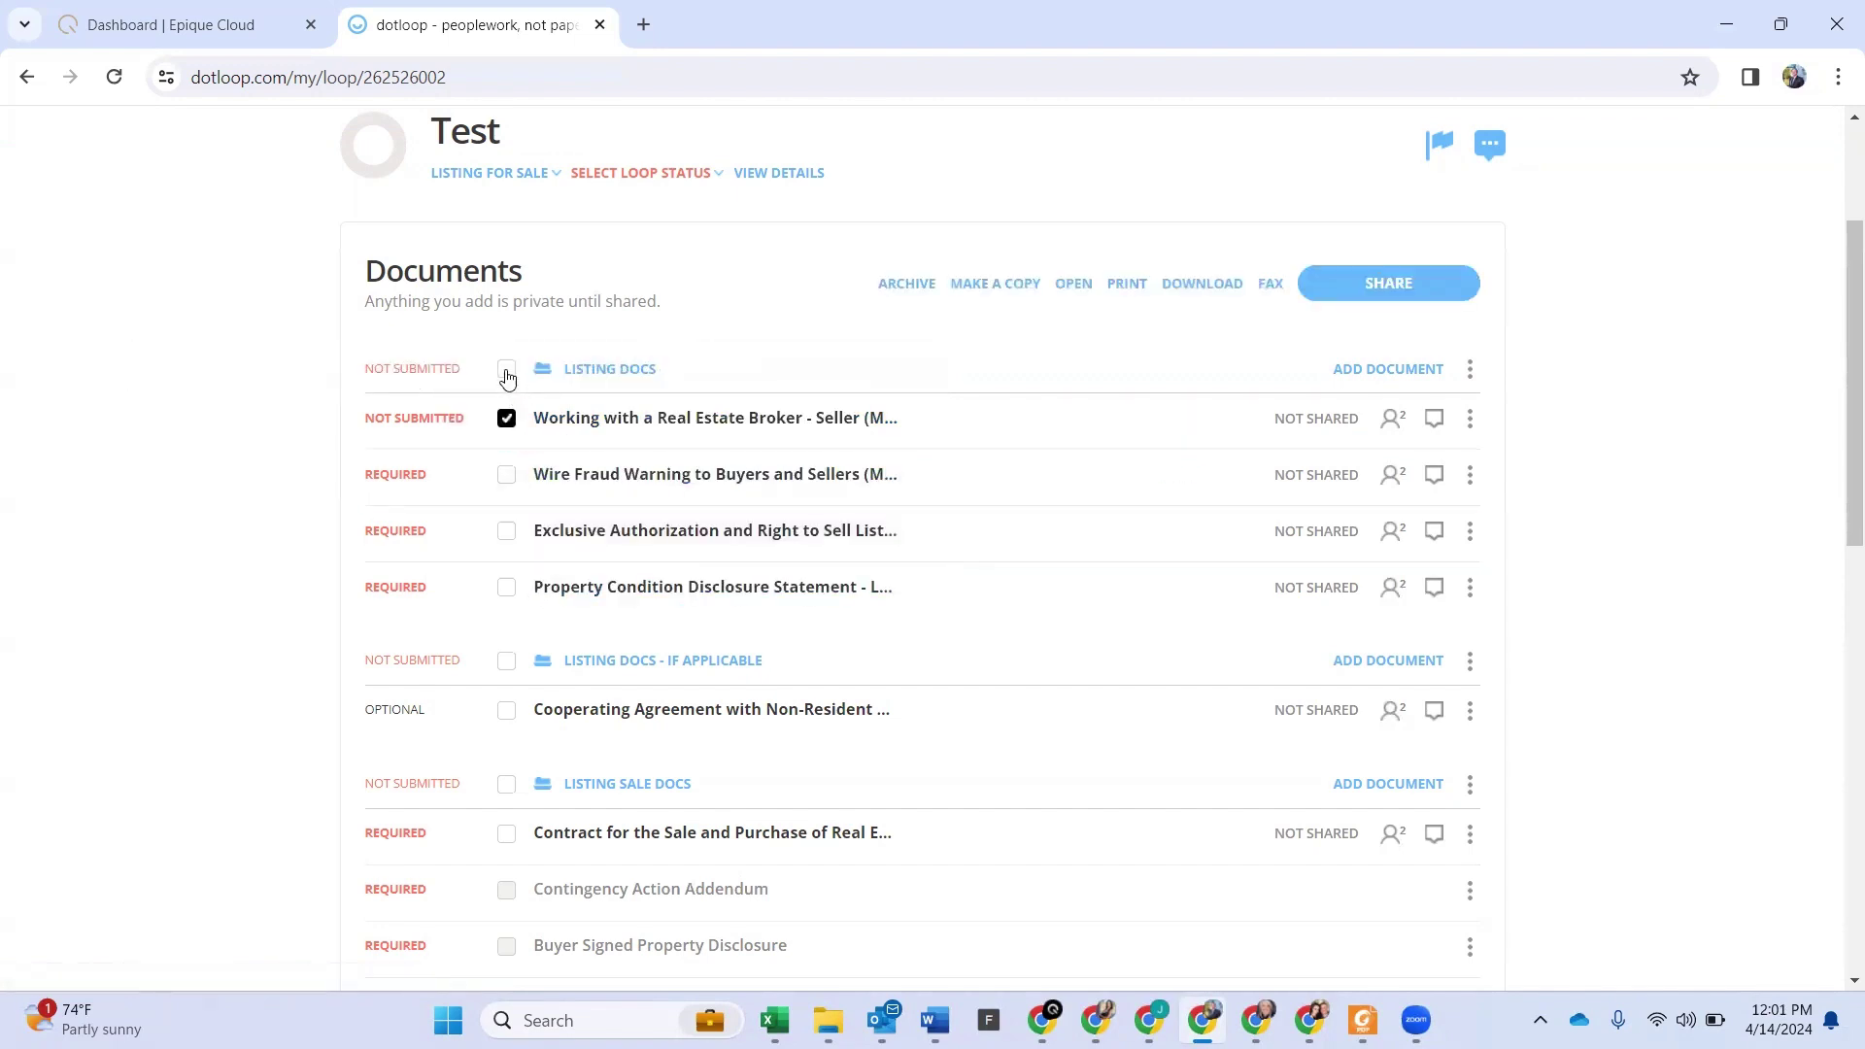
click(506, 369)
scroll(974, 404, up, 1)
scroll(974, 402, up, 1)
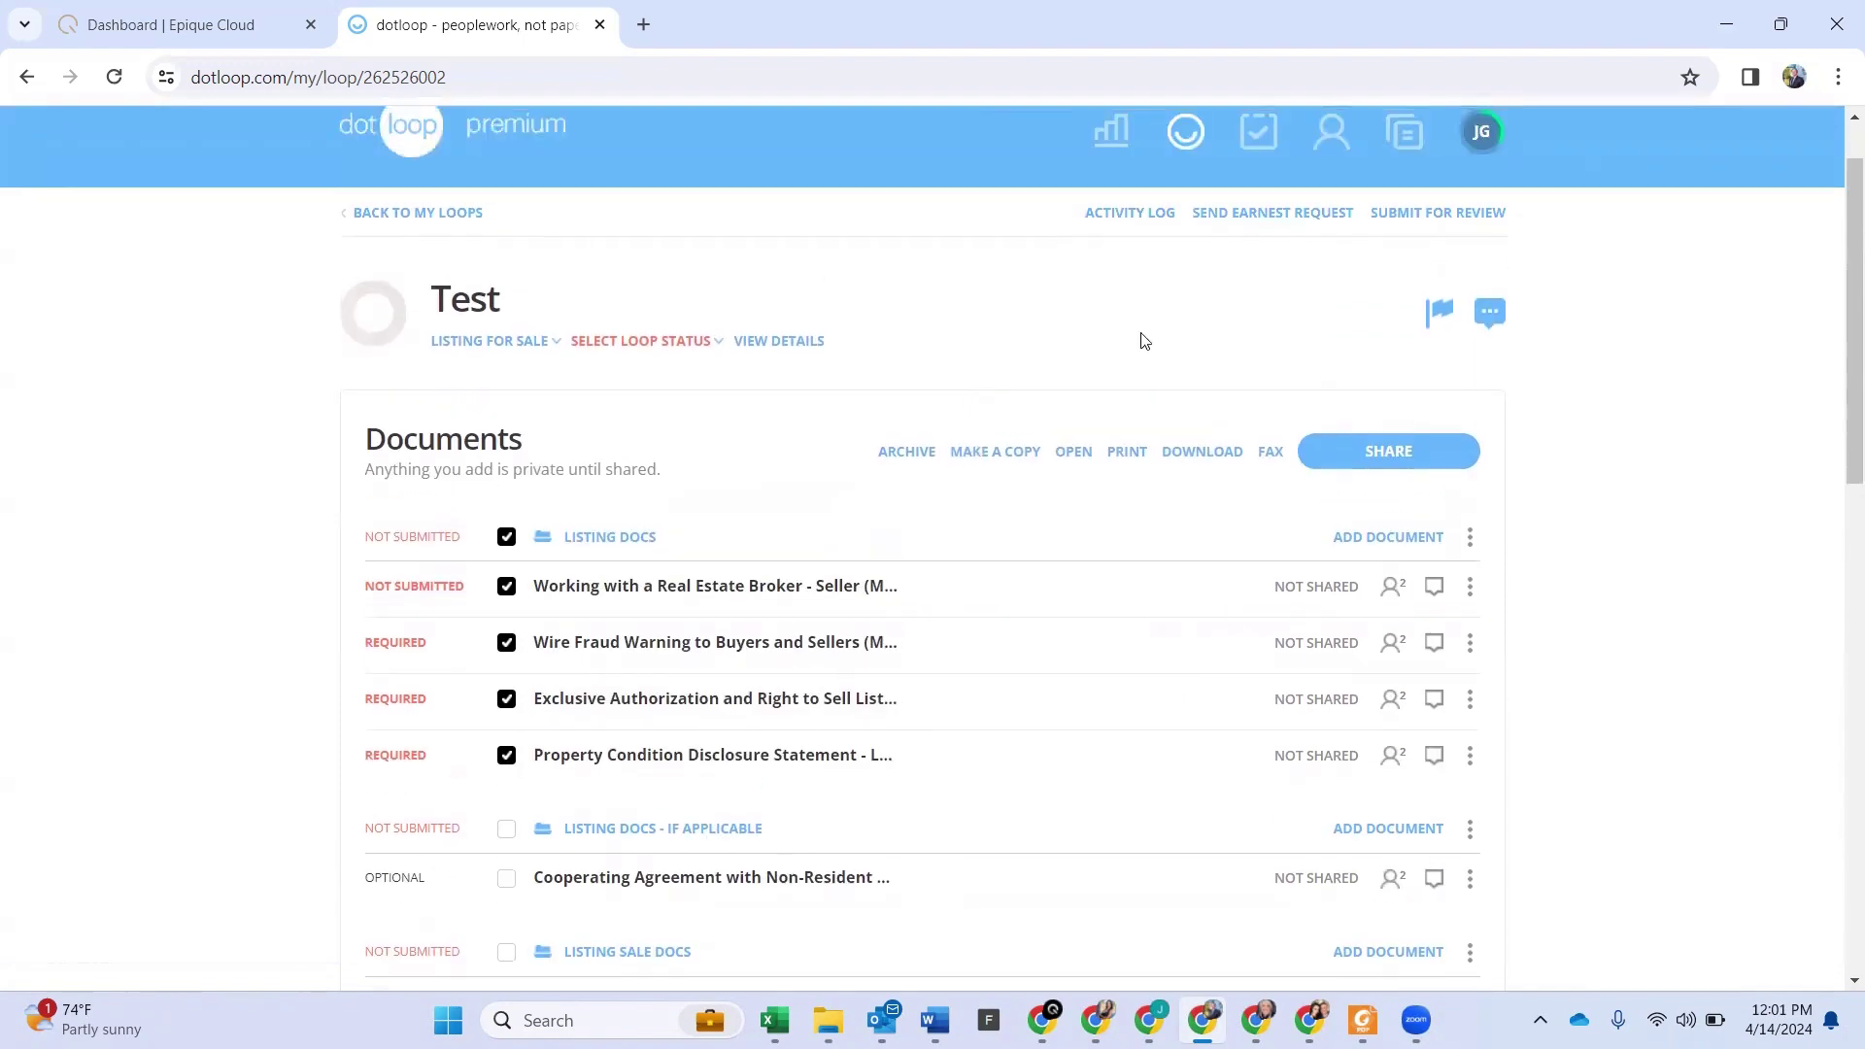
click(1410, 216)
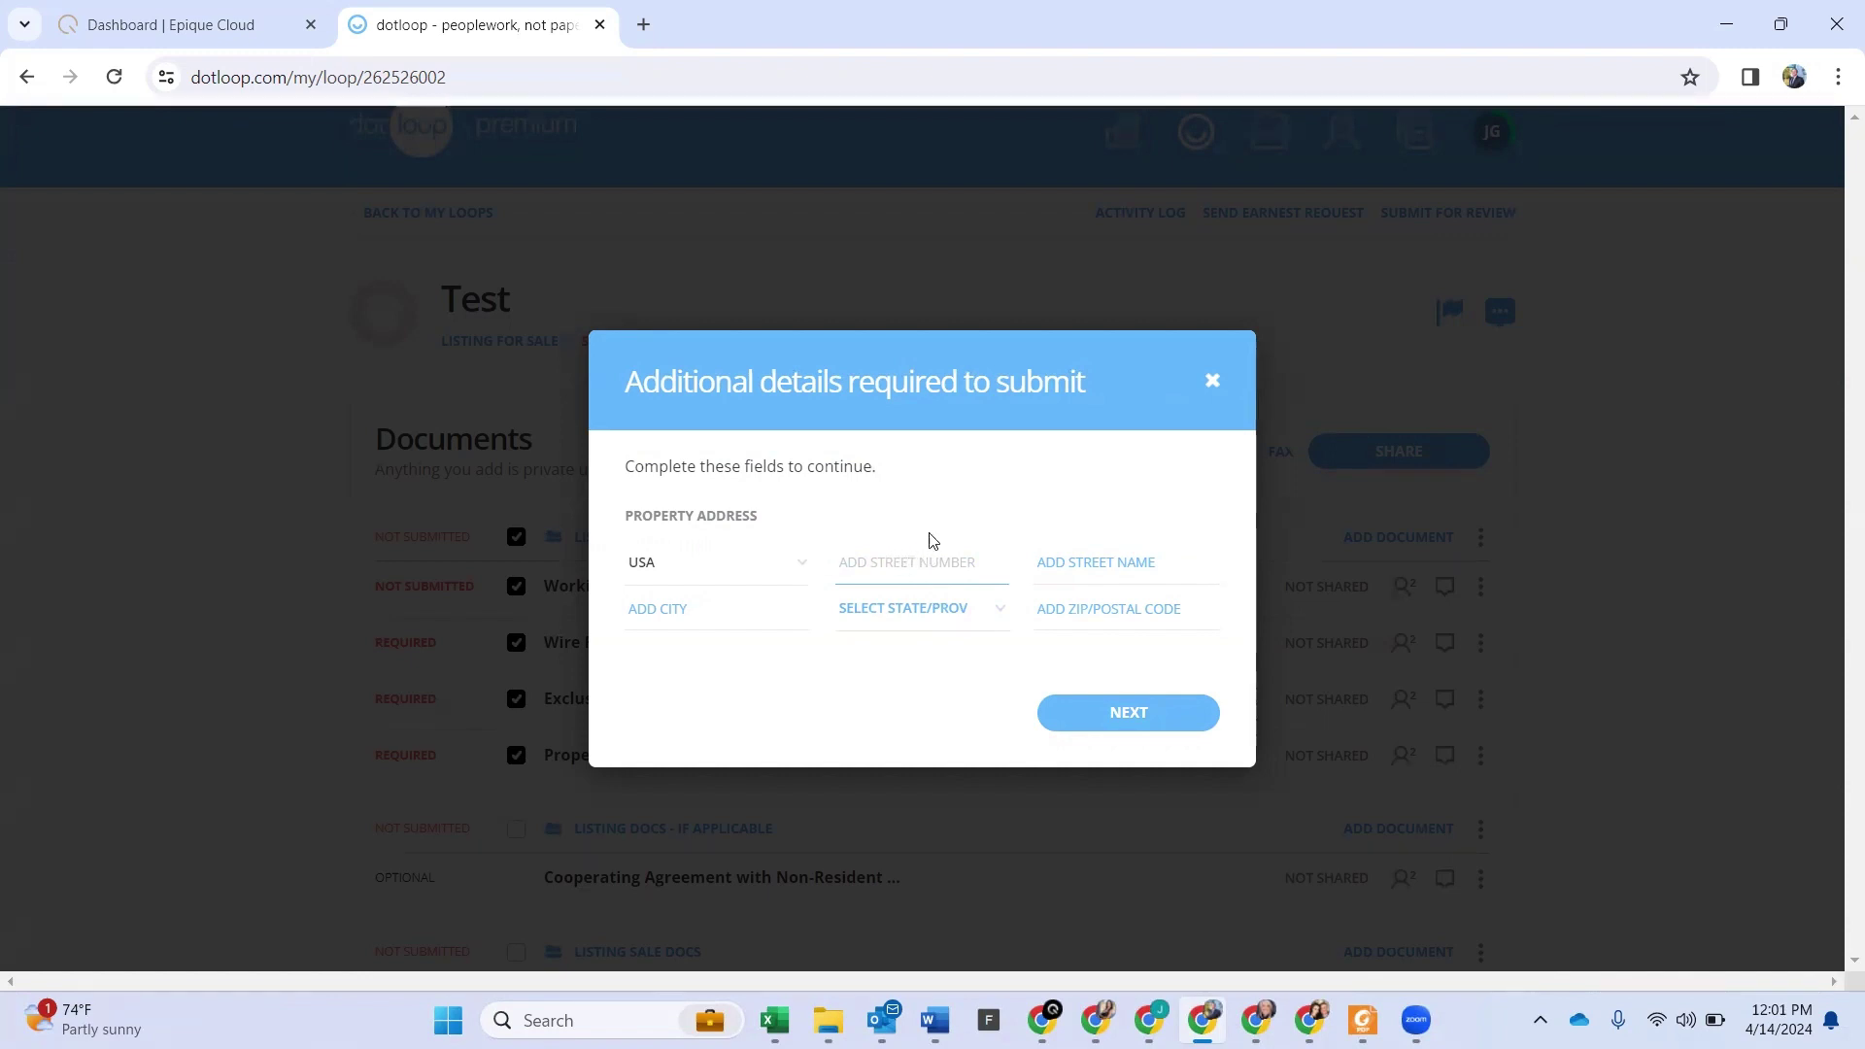
click(1107, 715)
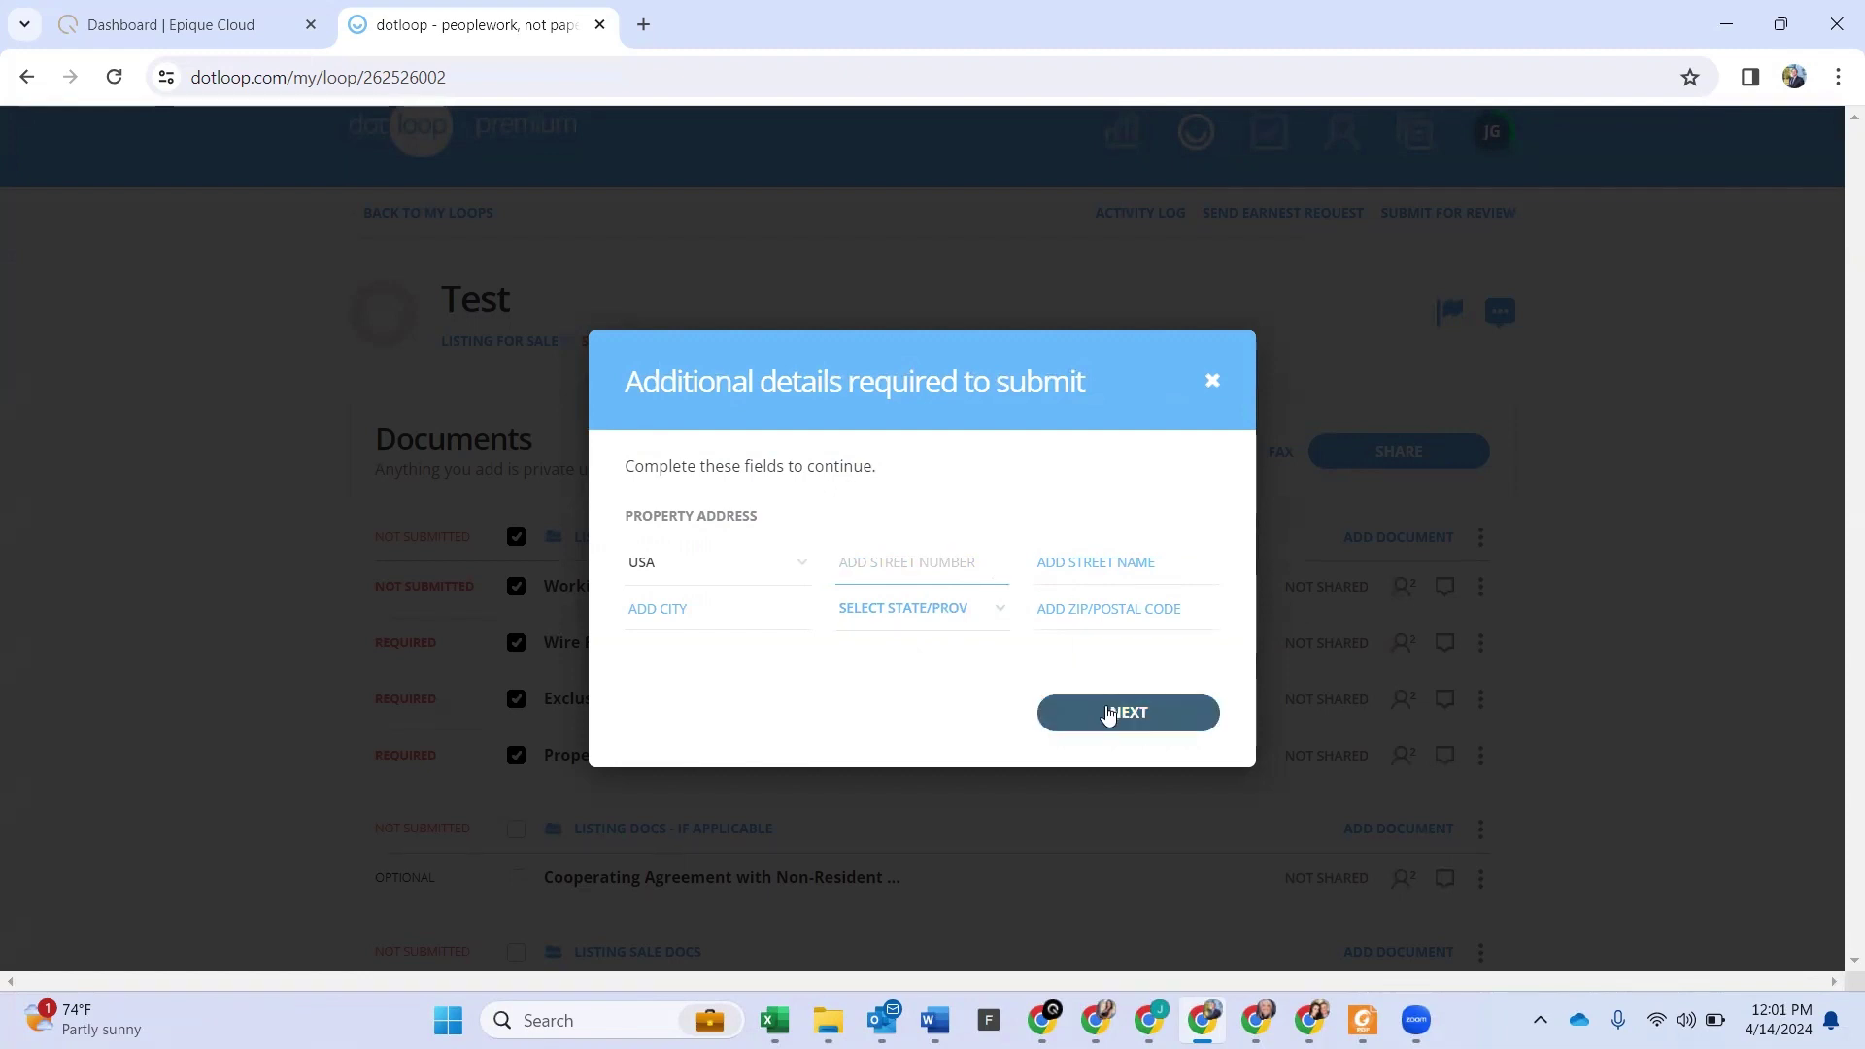
Step: Enter the property's street number and street in the street number field, and set the state to MS
click(888, 613)
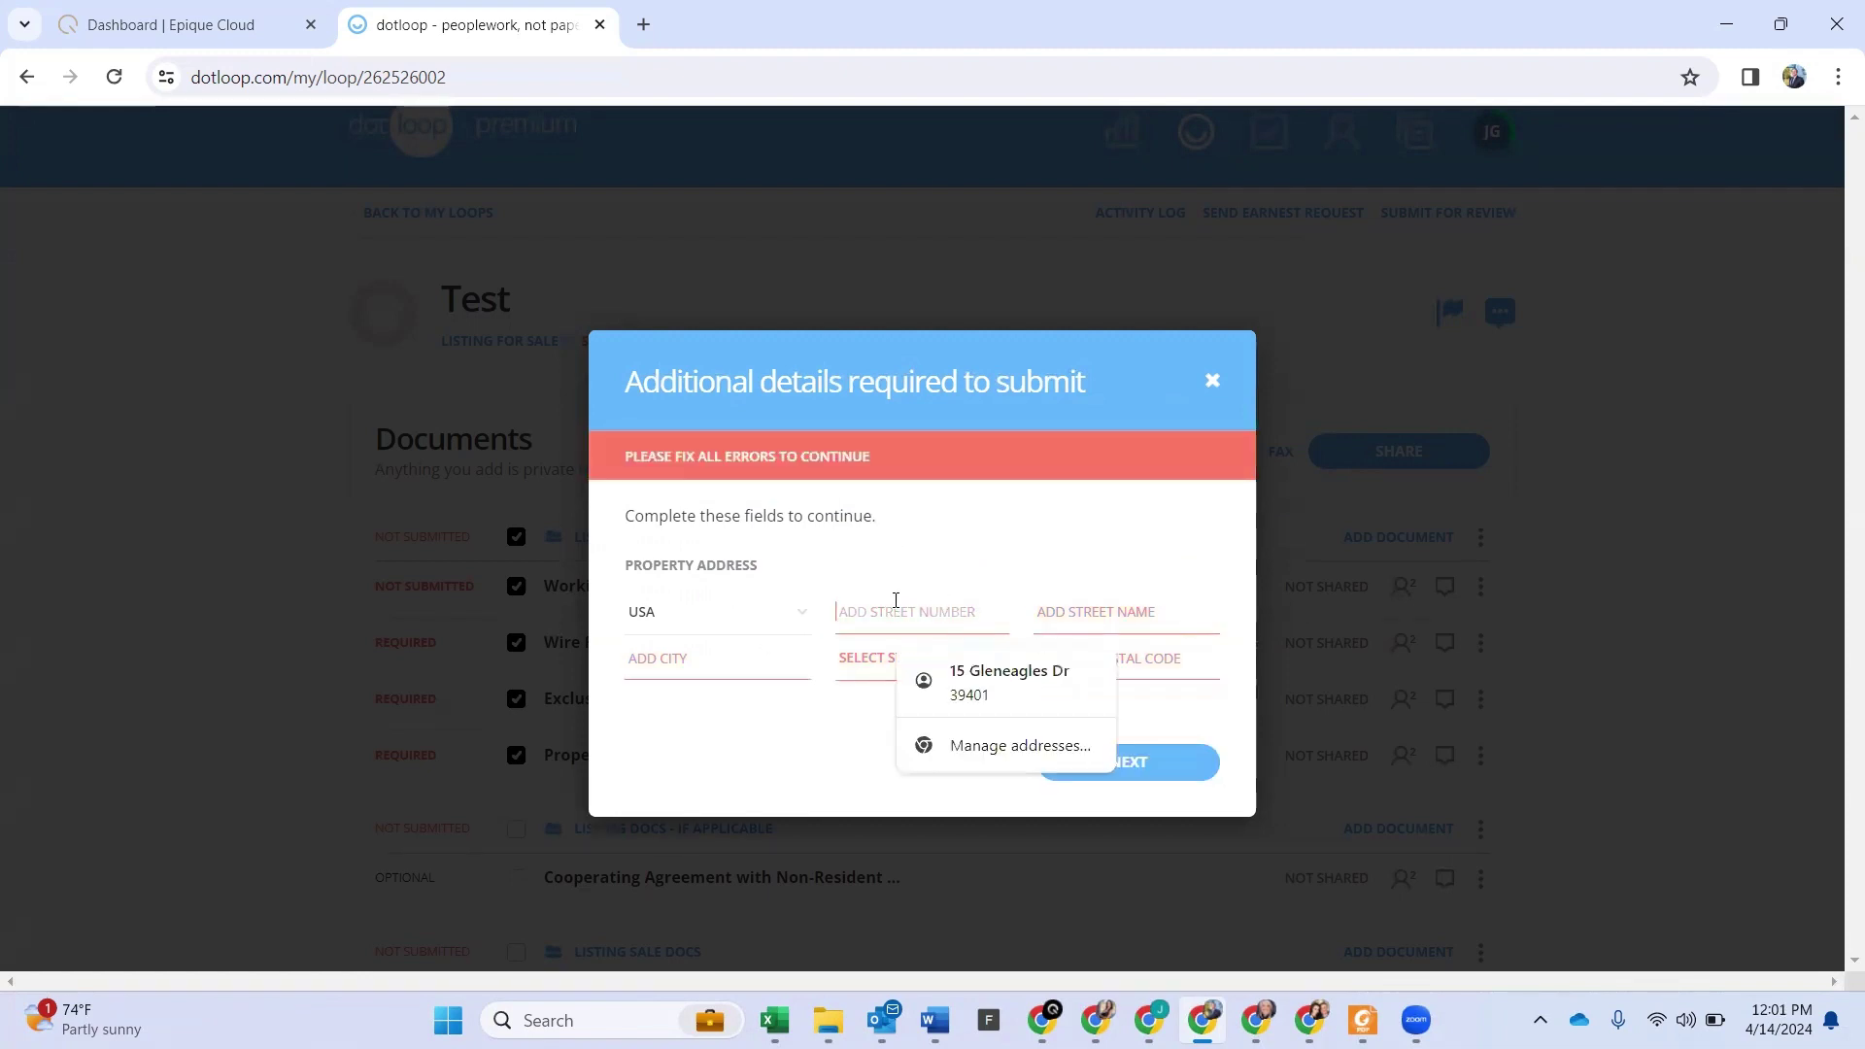
text(123)
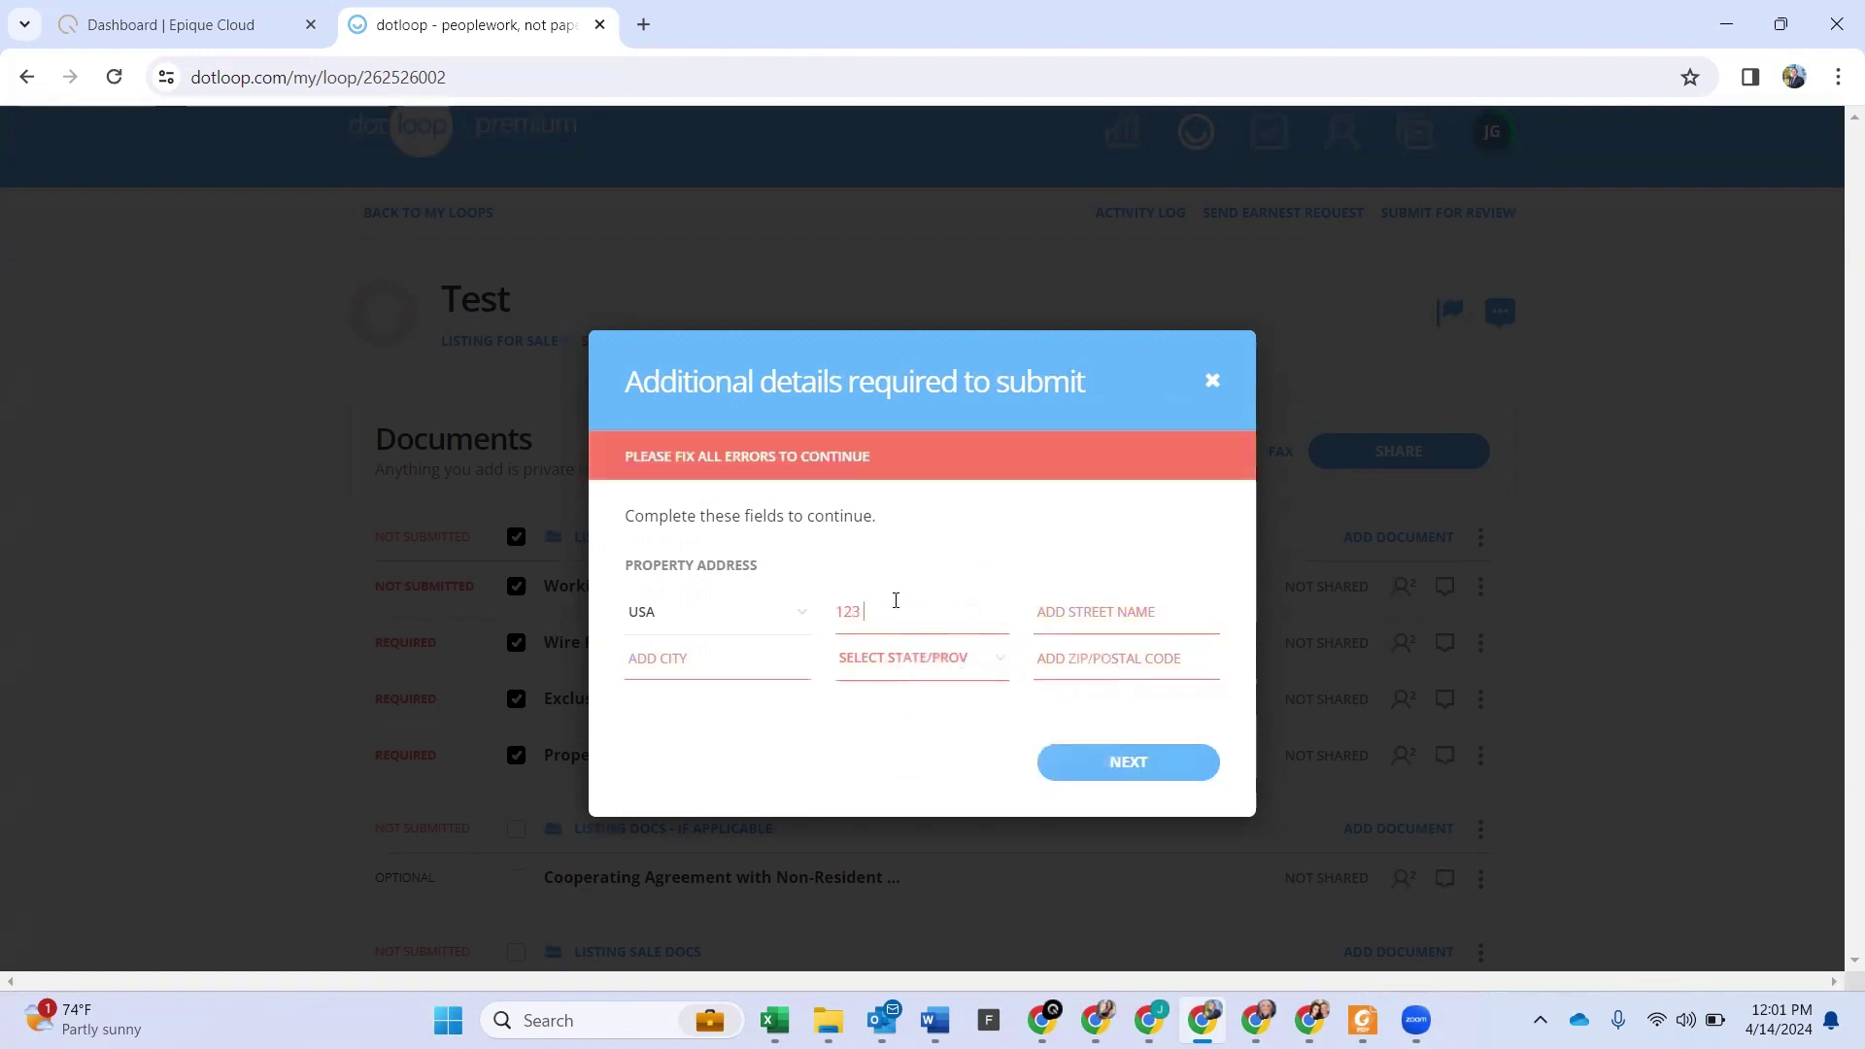
text( Main St)
click(998, 680)
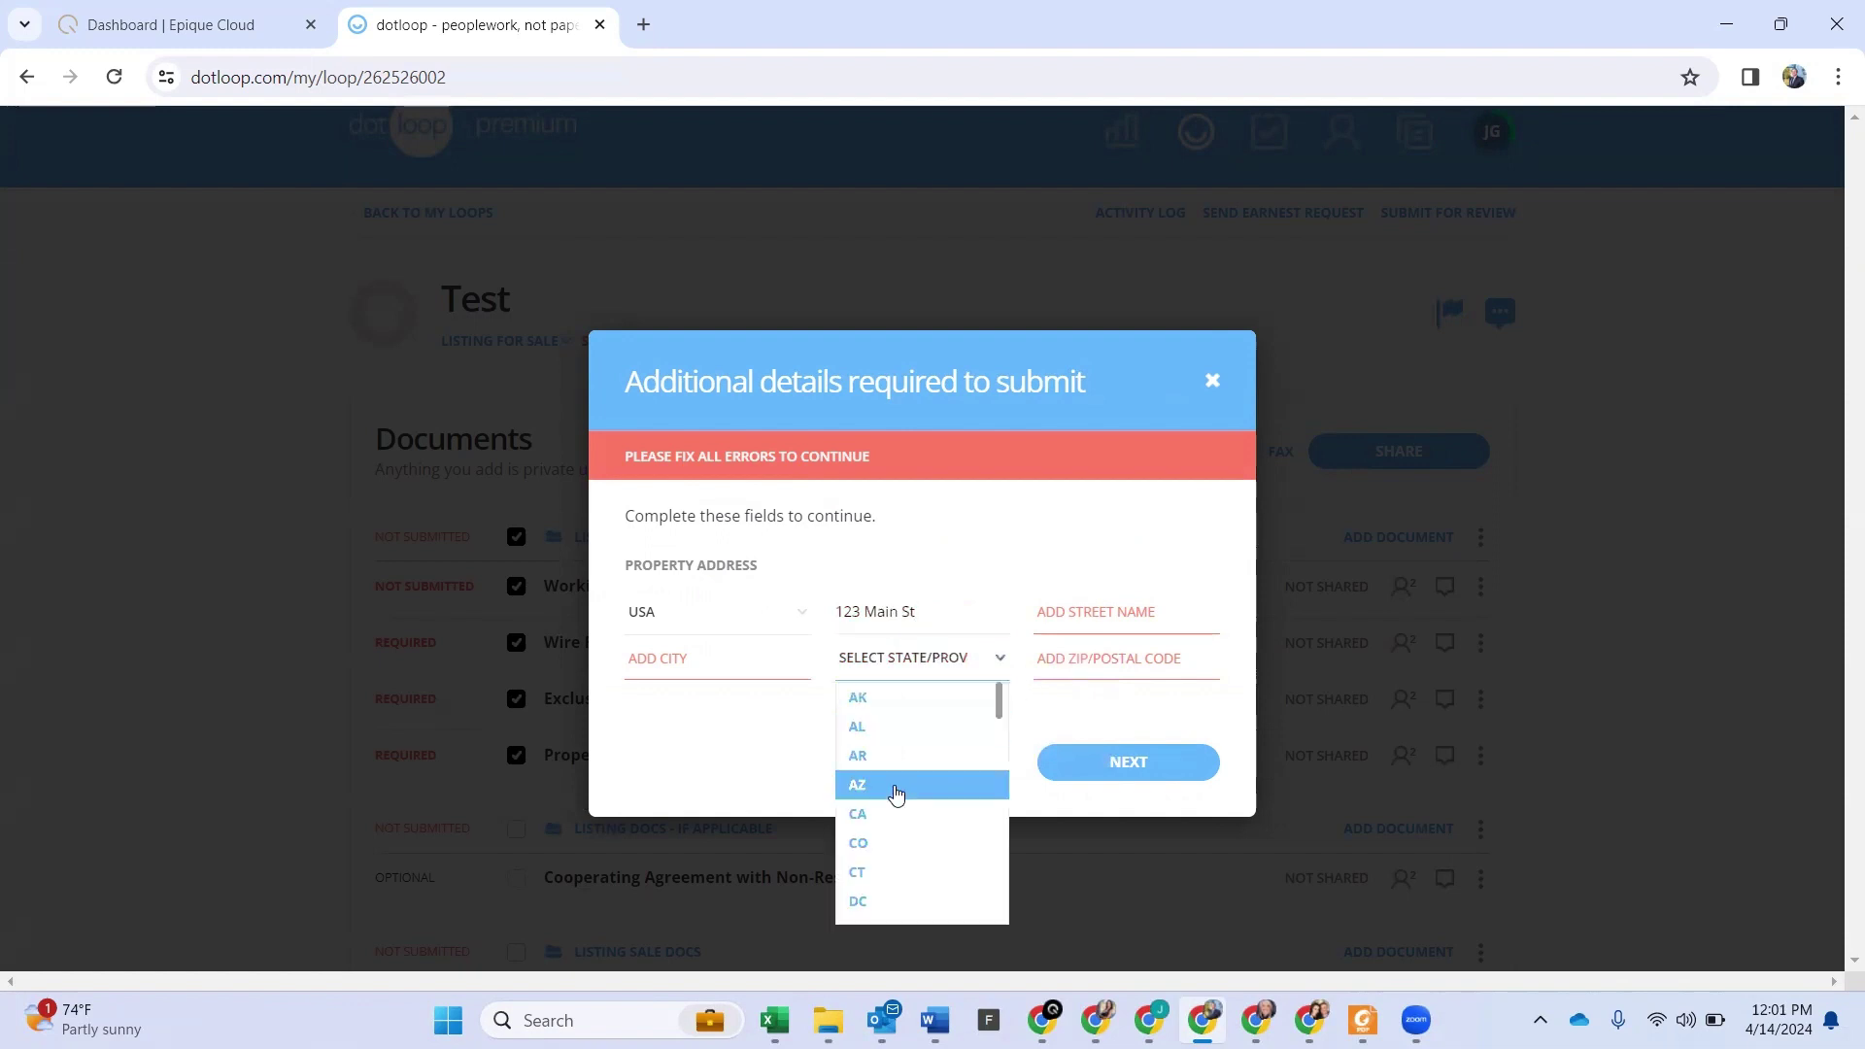
scroll(913, 786, down, 2)
scroll(895, 794, down, 4)
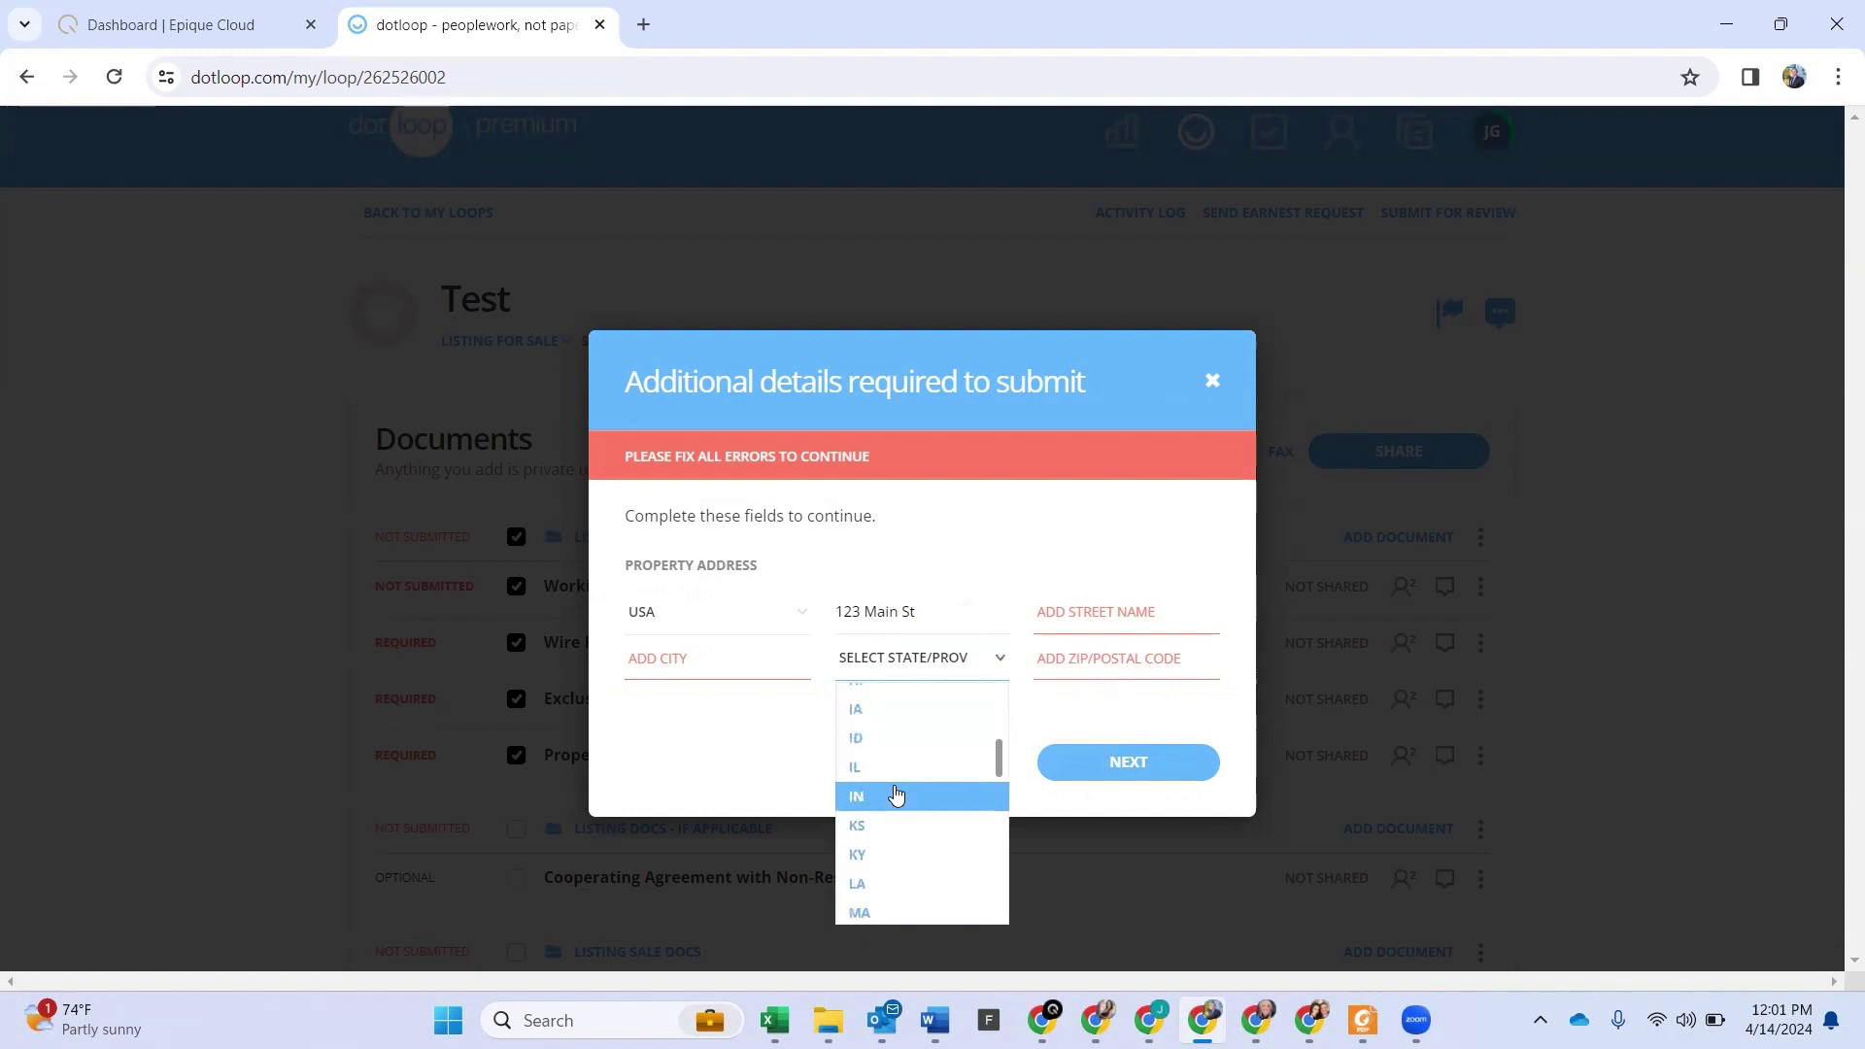
scroll(888, 826, down, 1)
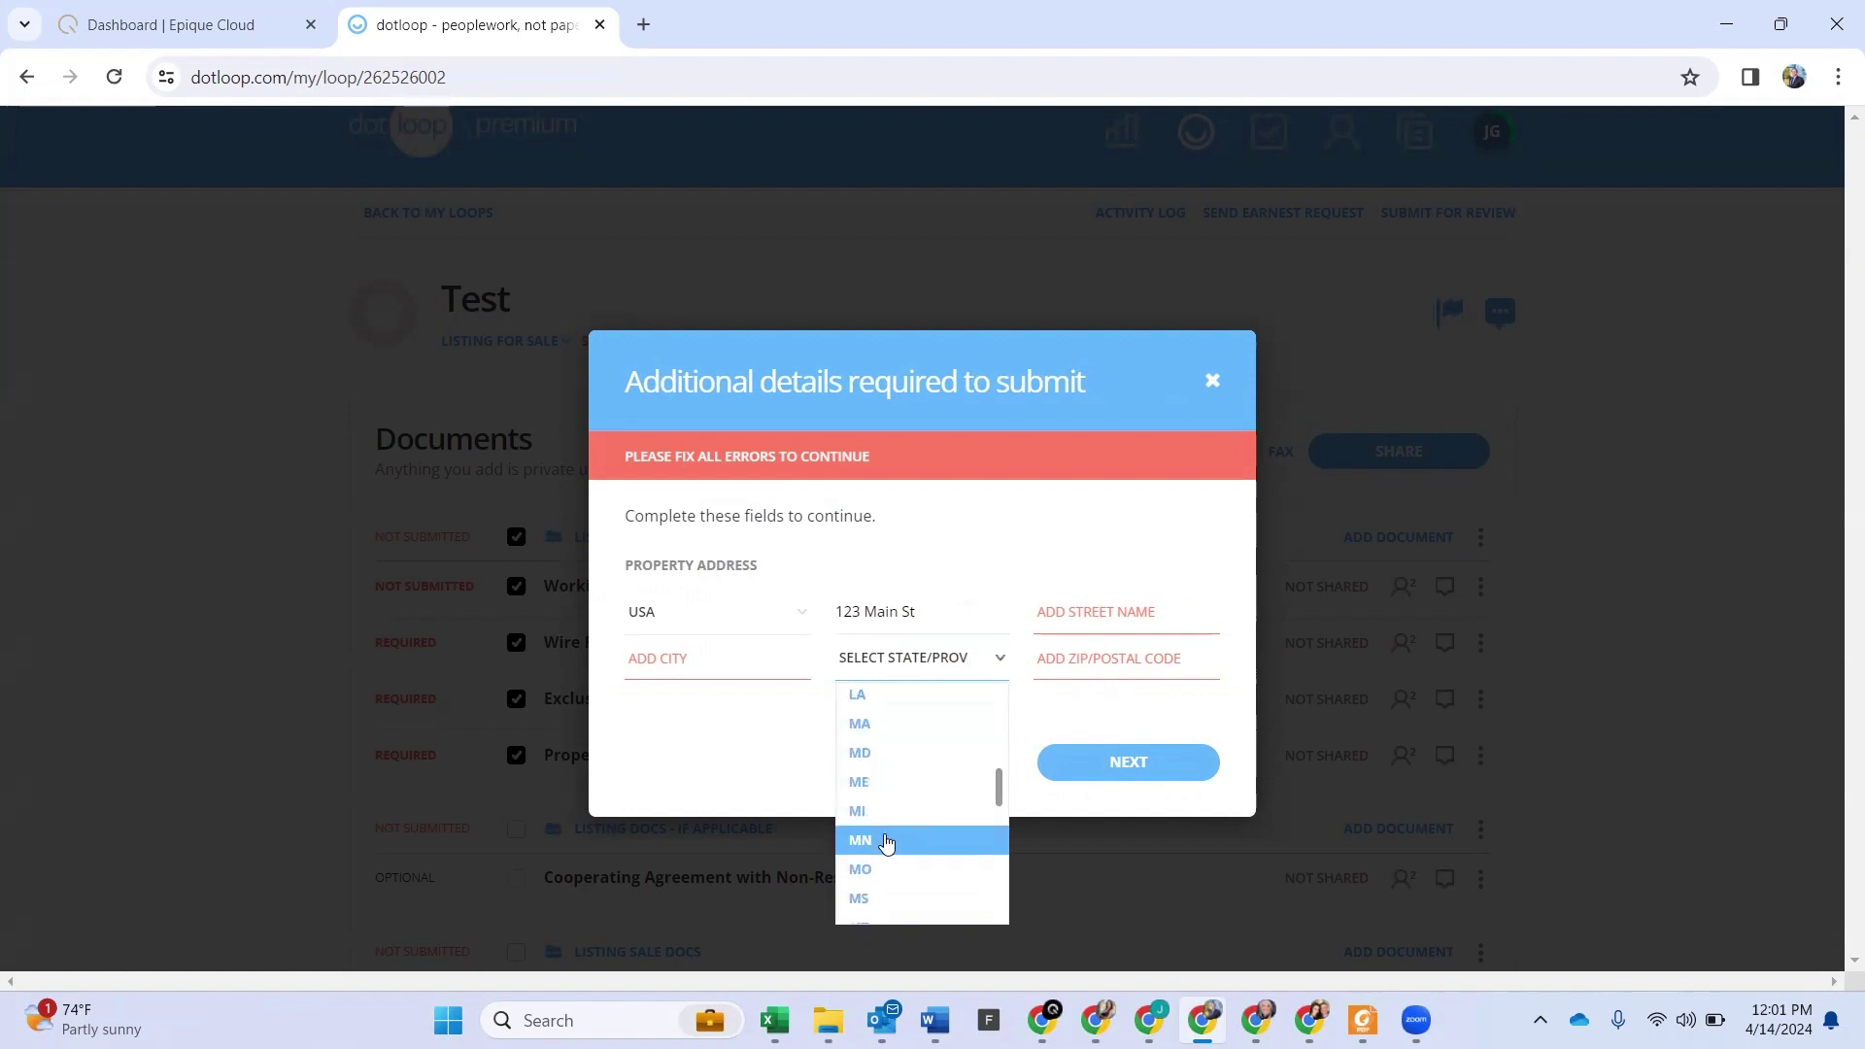
click(887, 896)
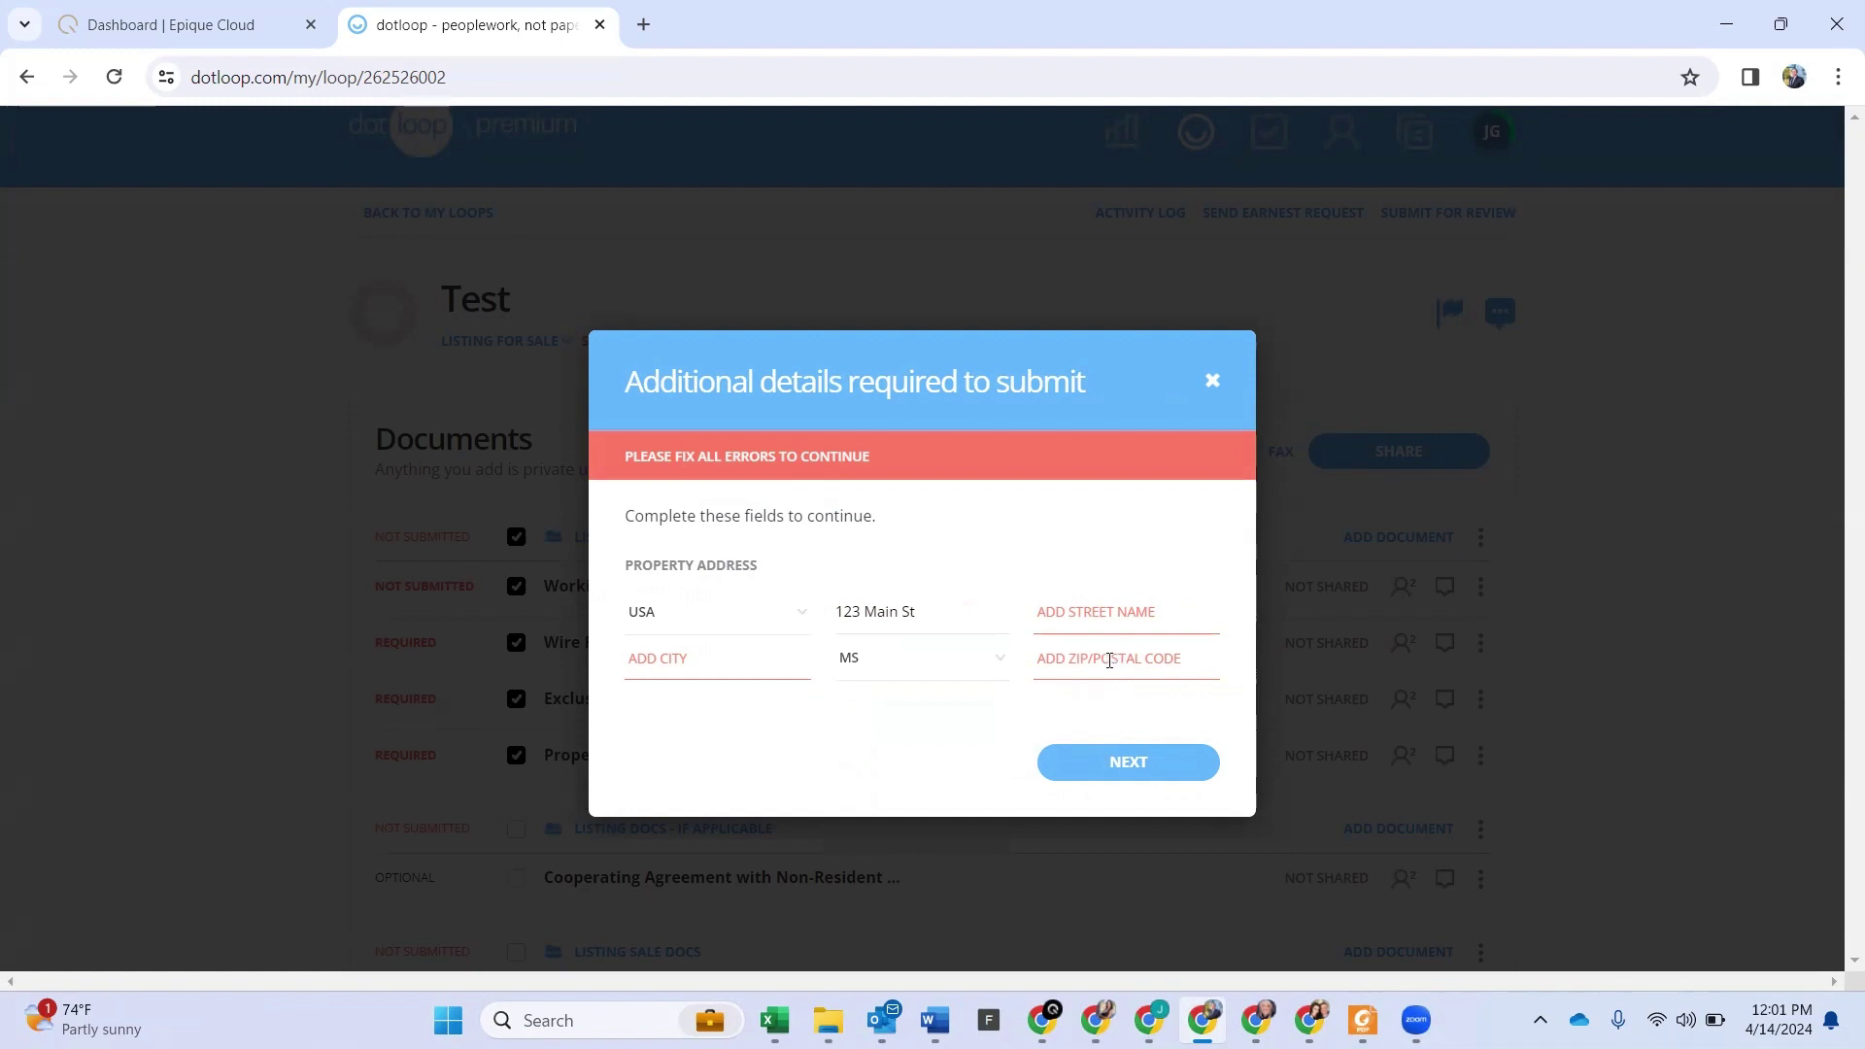
Step: Fill in the property's ZIP code, city and street name, and continue to the review folder selection
click(1109, 660)
text(394)
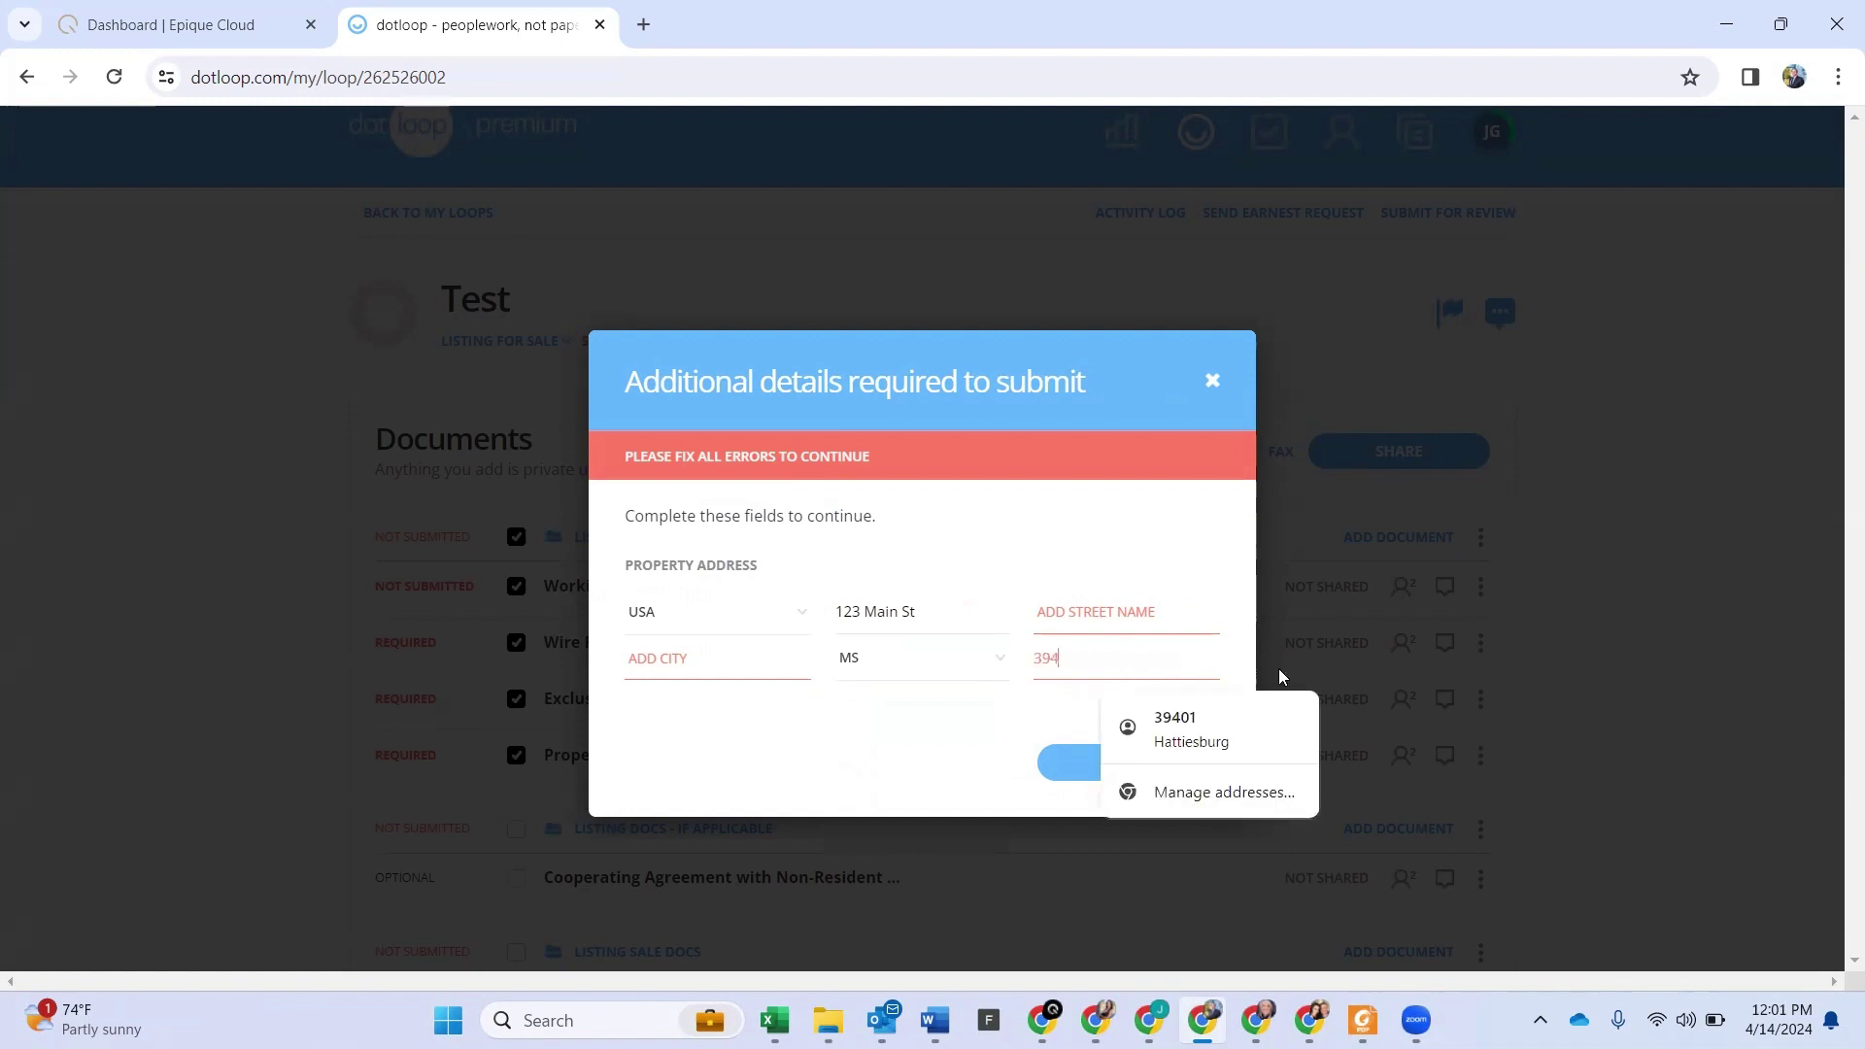
text(01)
click(711, 665)
text(Hatties)
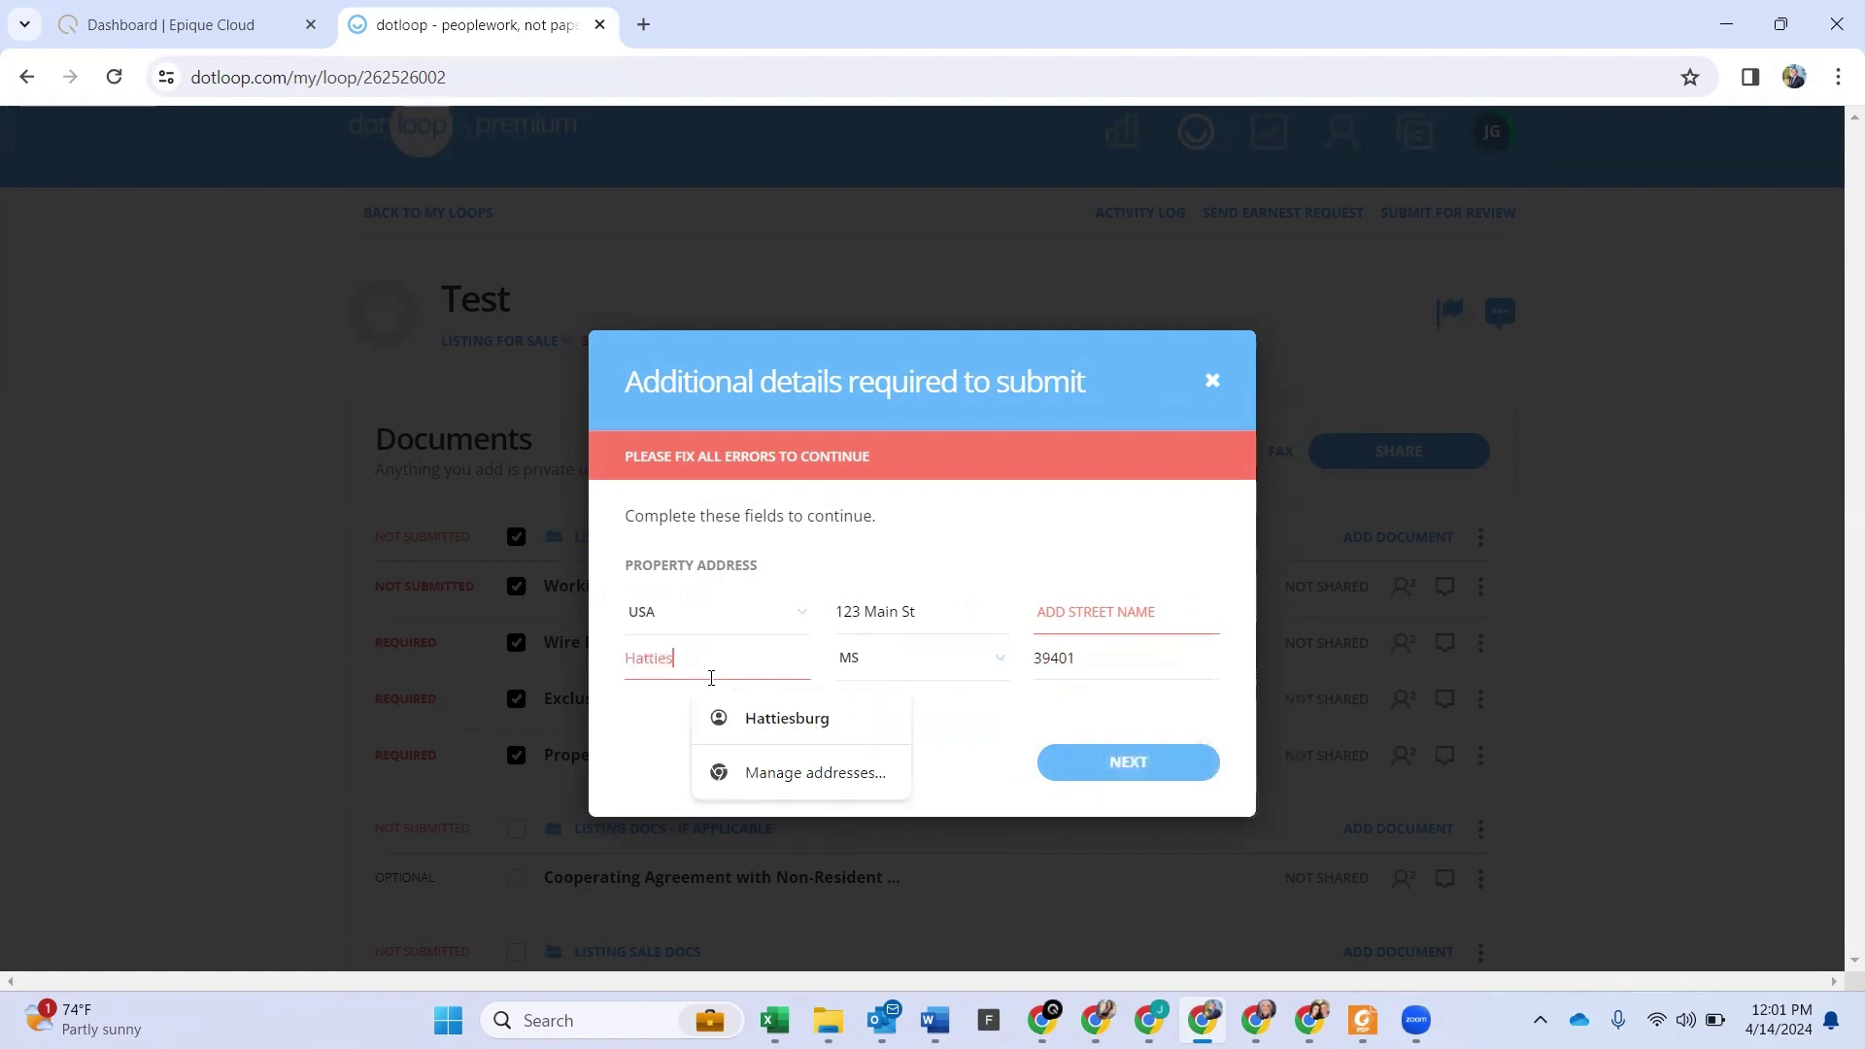
text(burg)
click(763, 716)
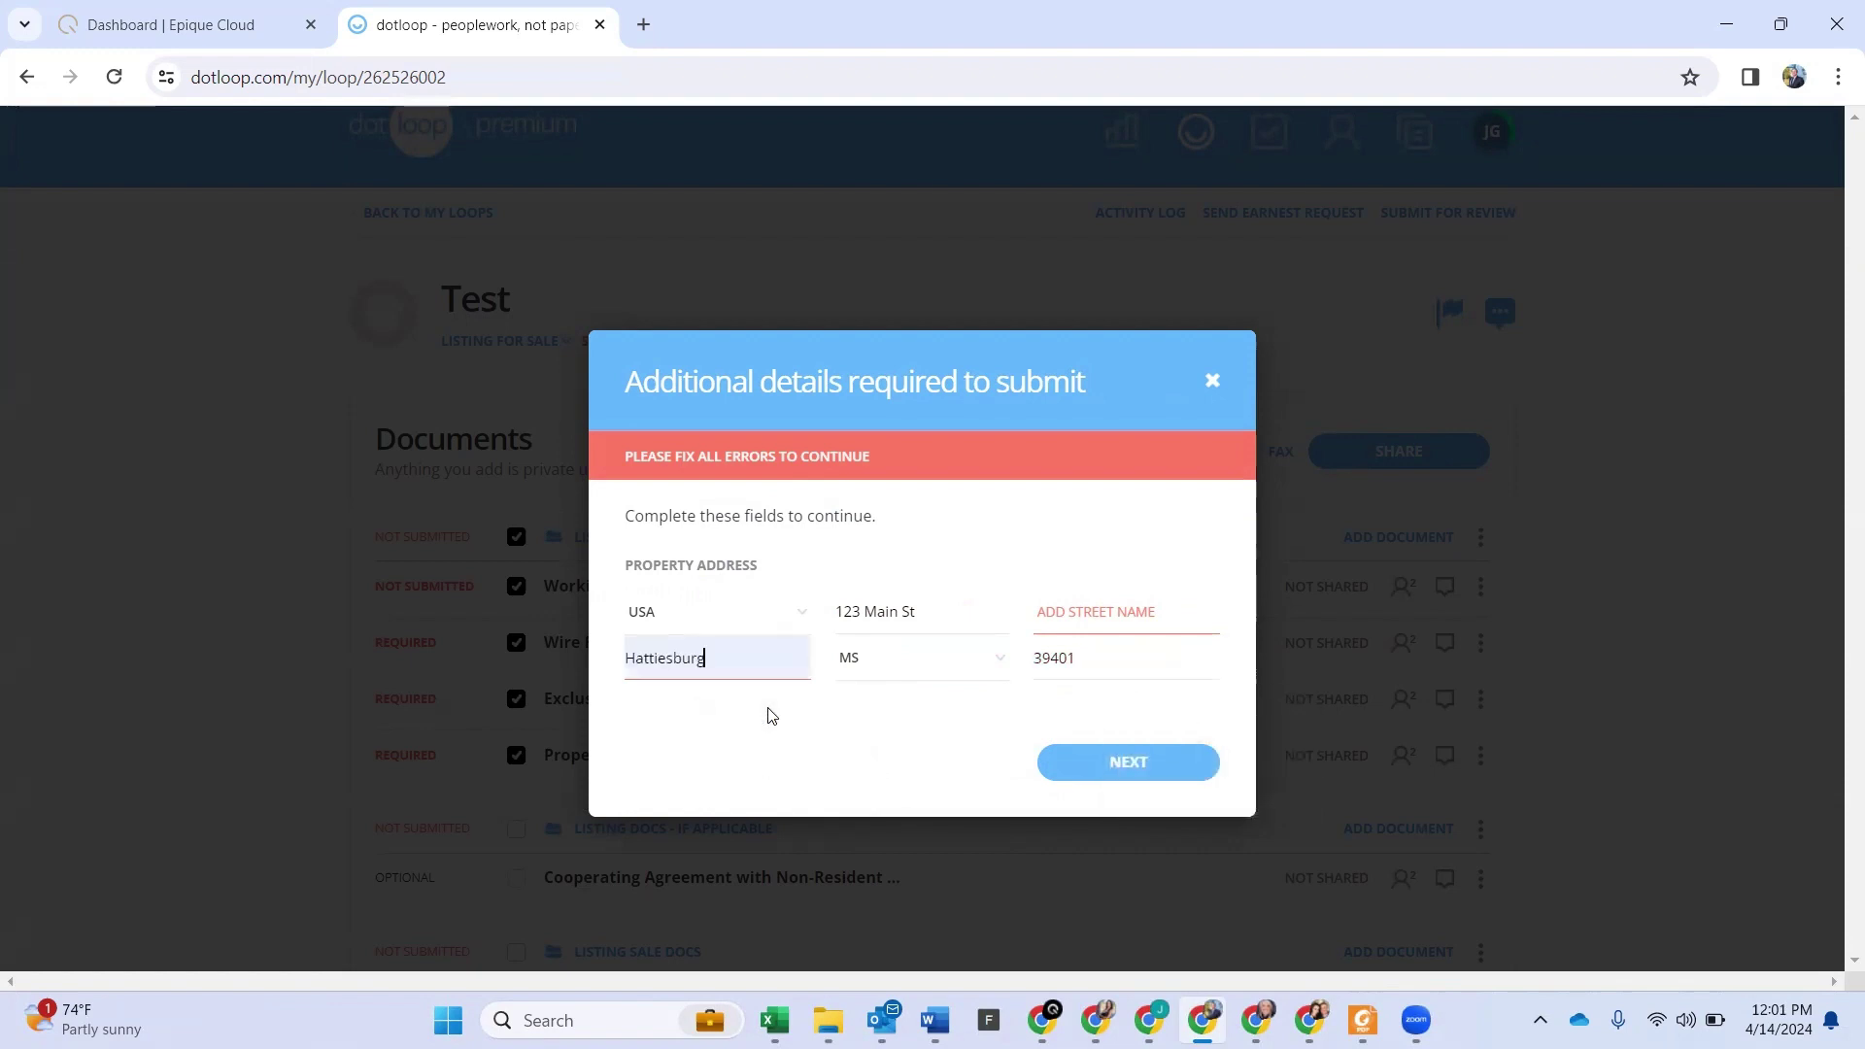
click(1078, 612)
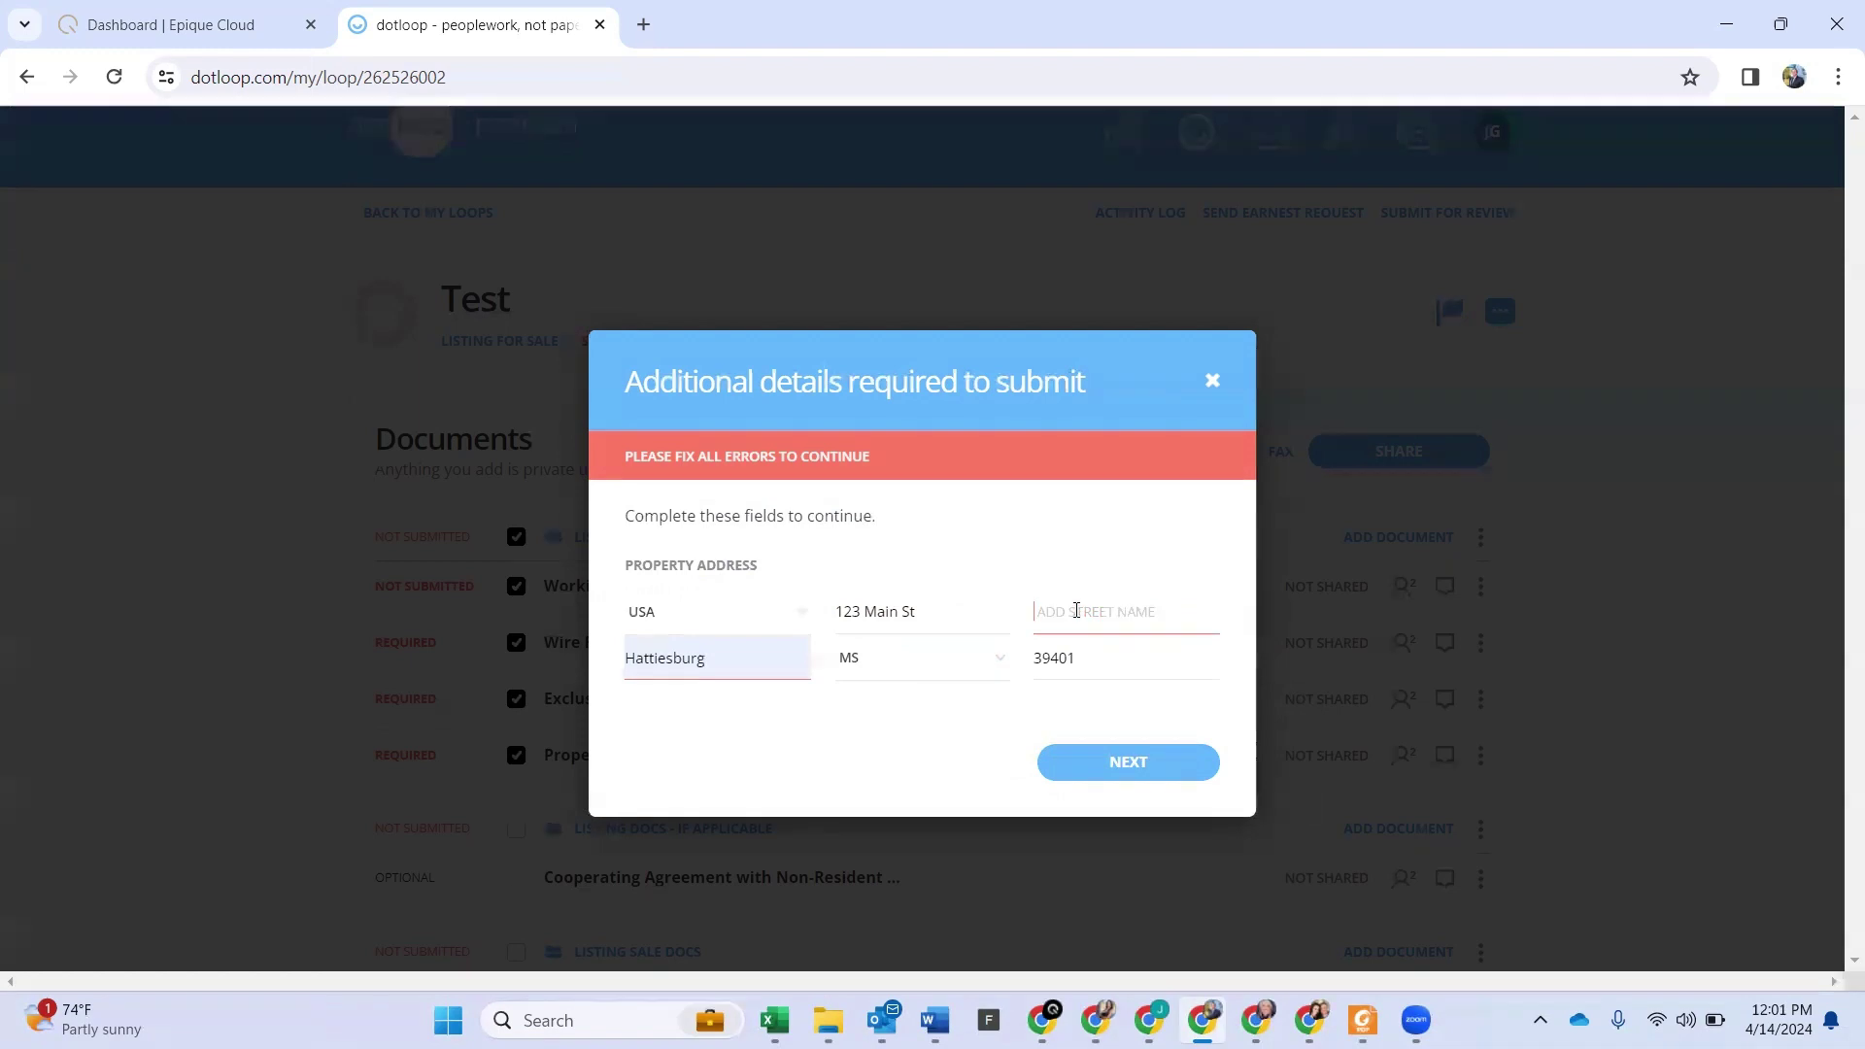
text(Main)
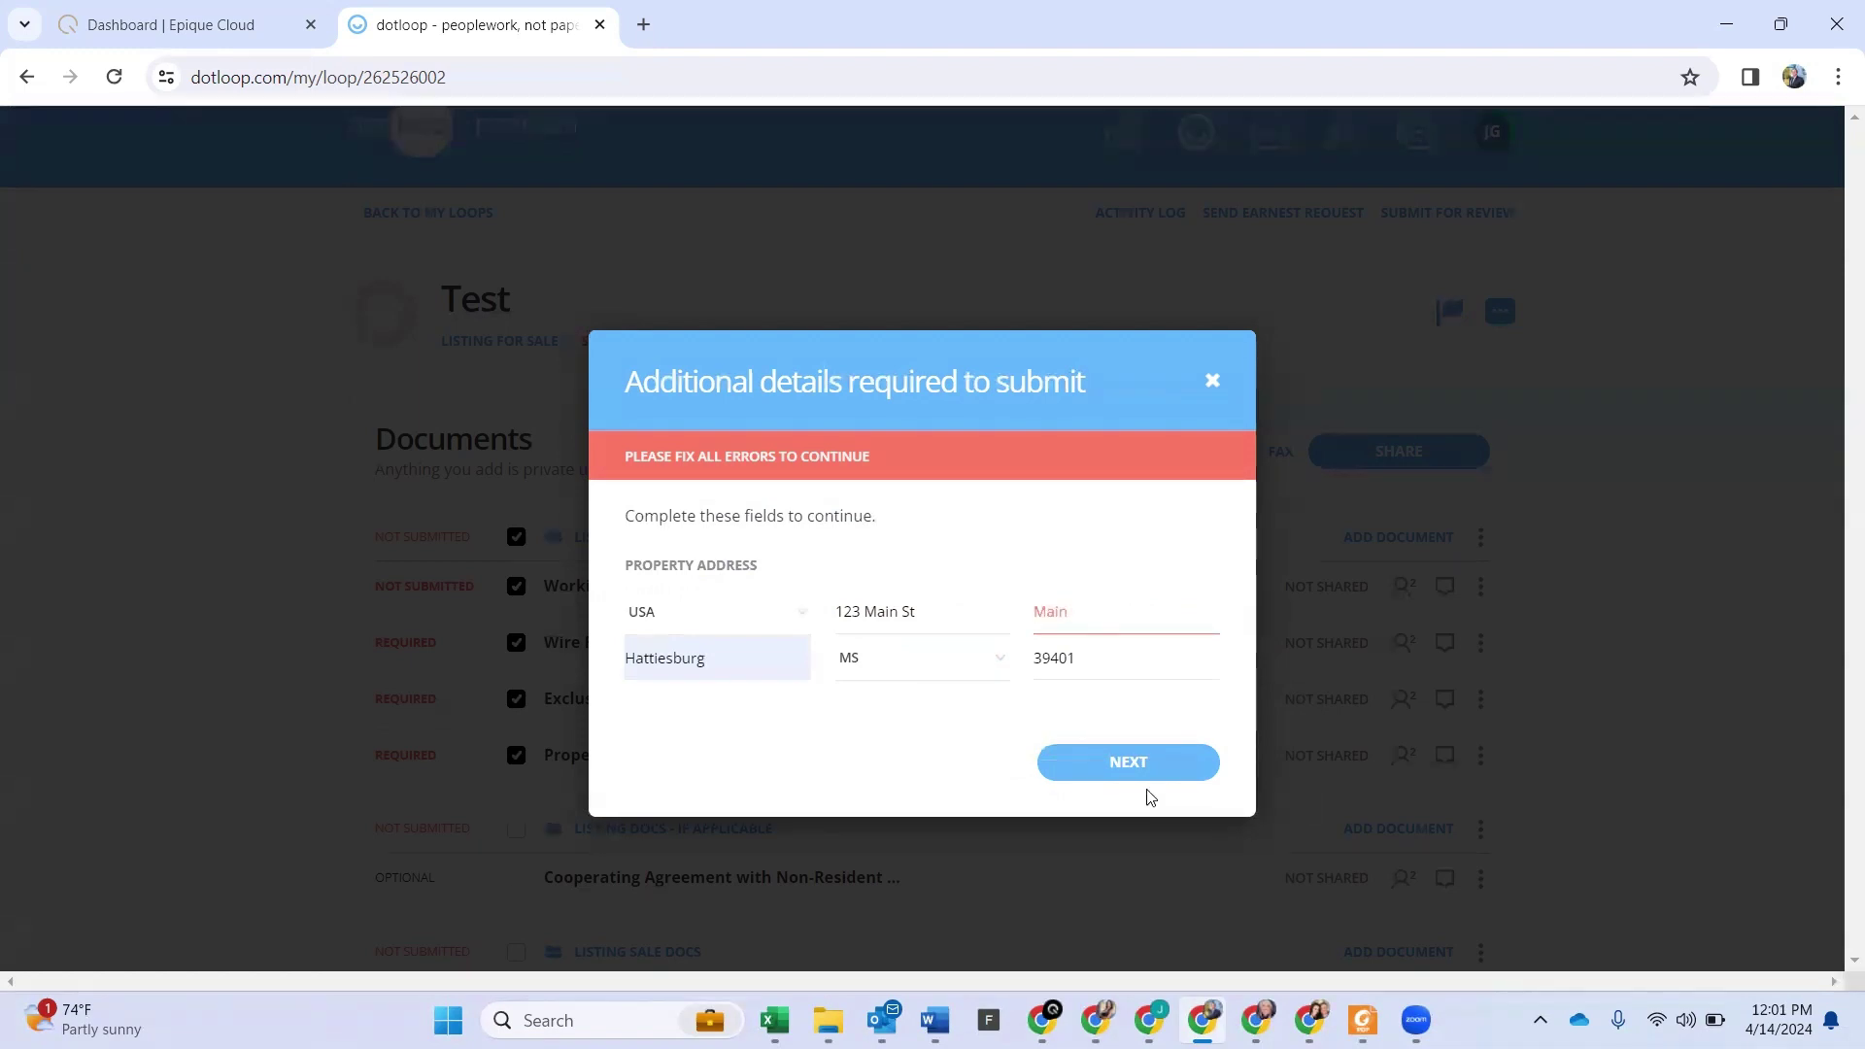
click(1142, 765)
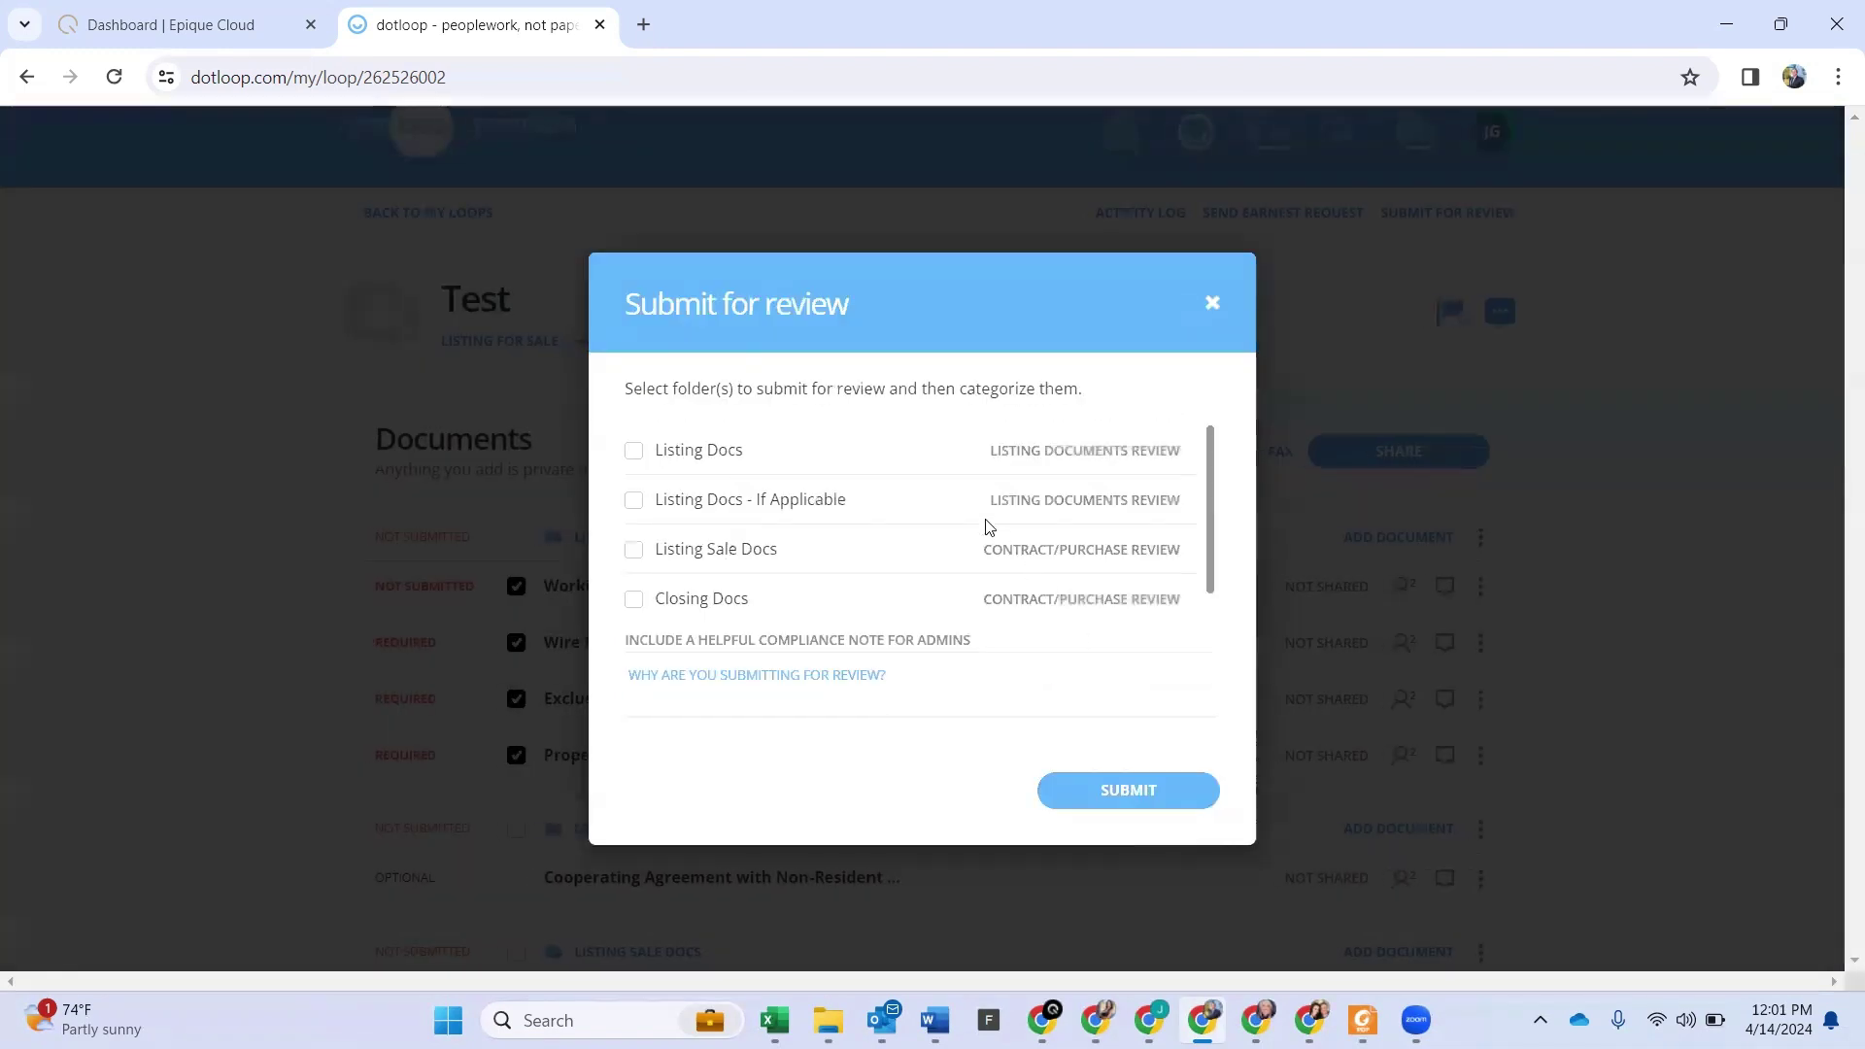
Step: Try to submit the Listing Docs folder for review under the Listing Documents Review category
click(690, 452)
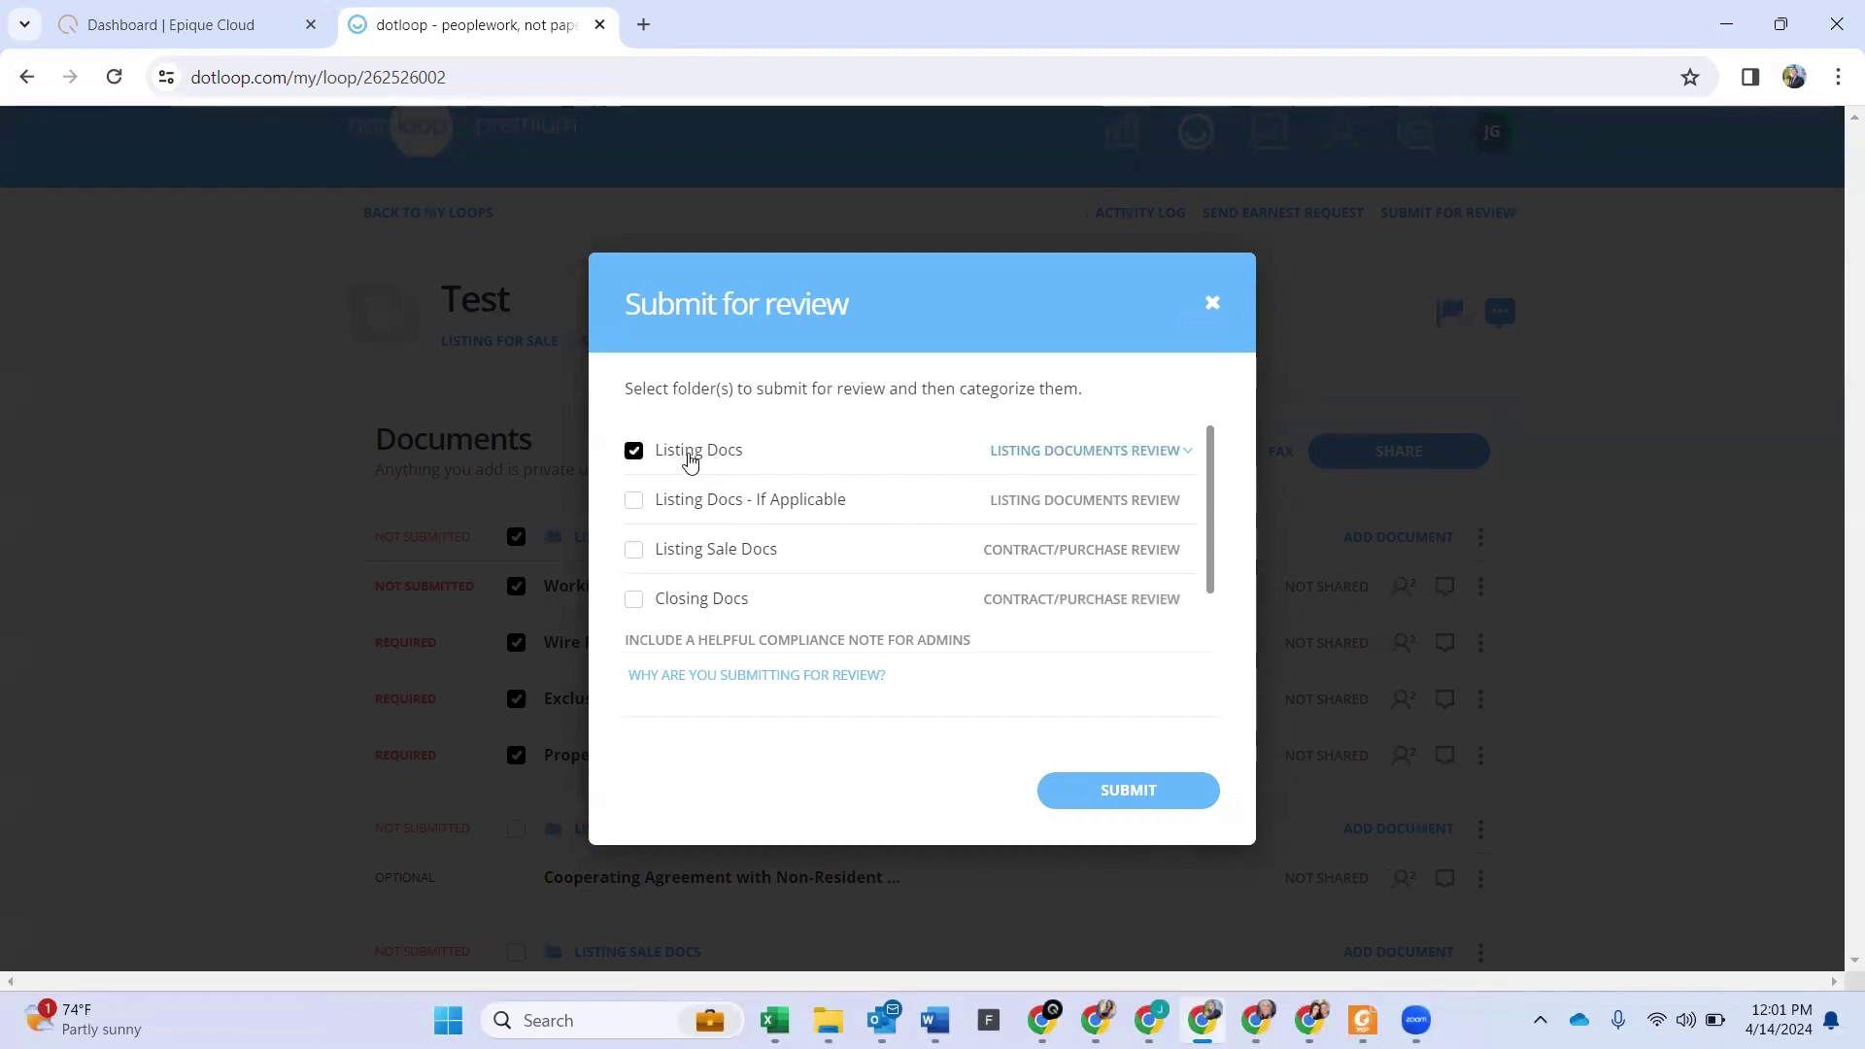
click(1072, 460)
click(879, 415)
click(1099, 451)
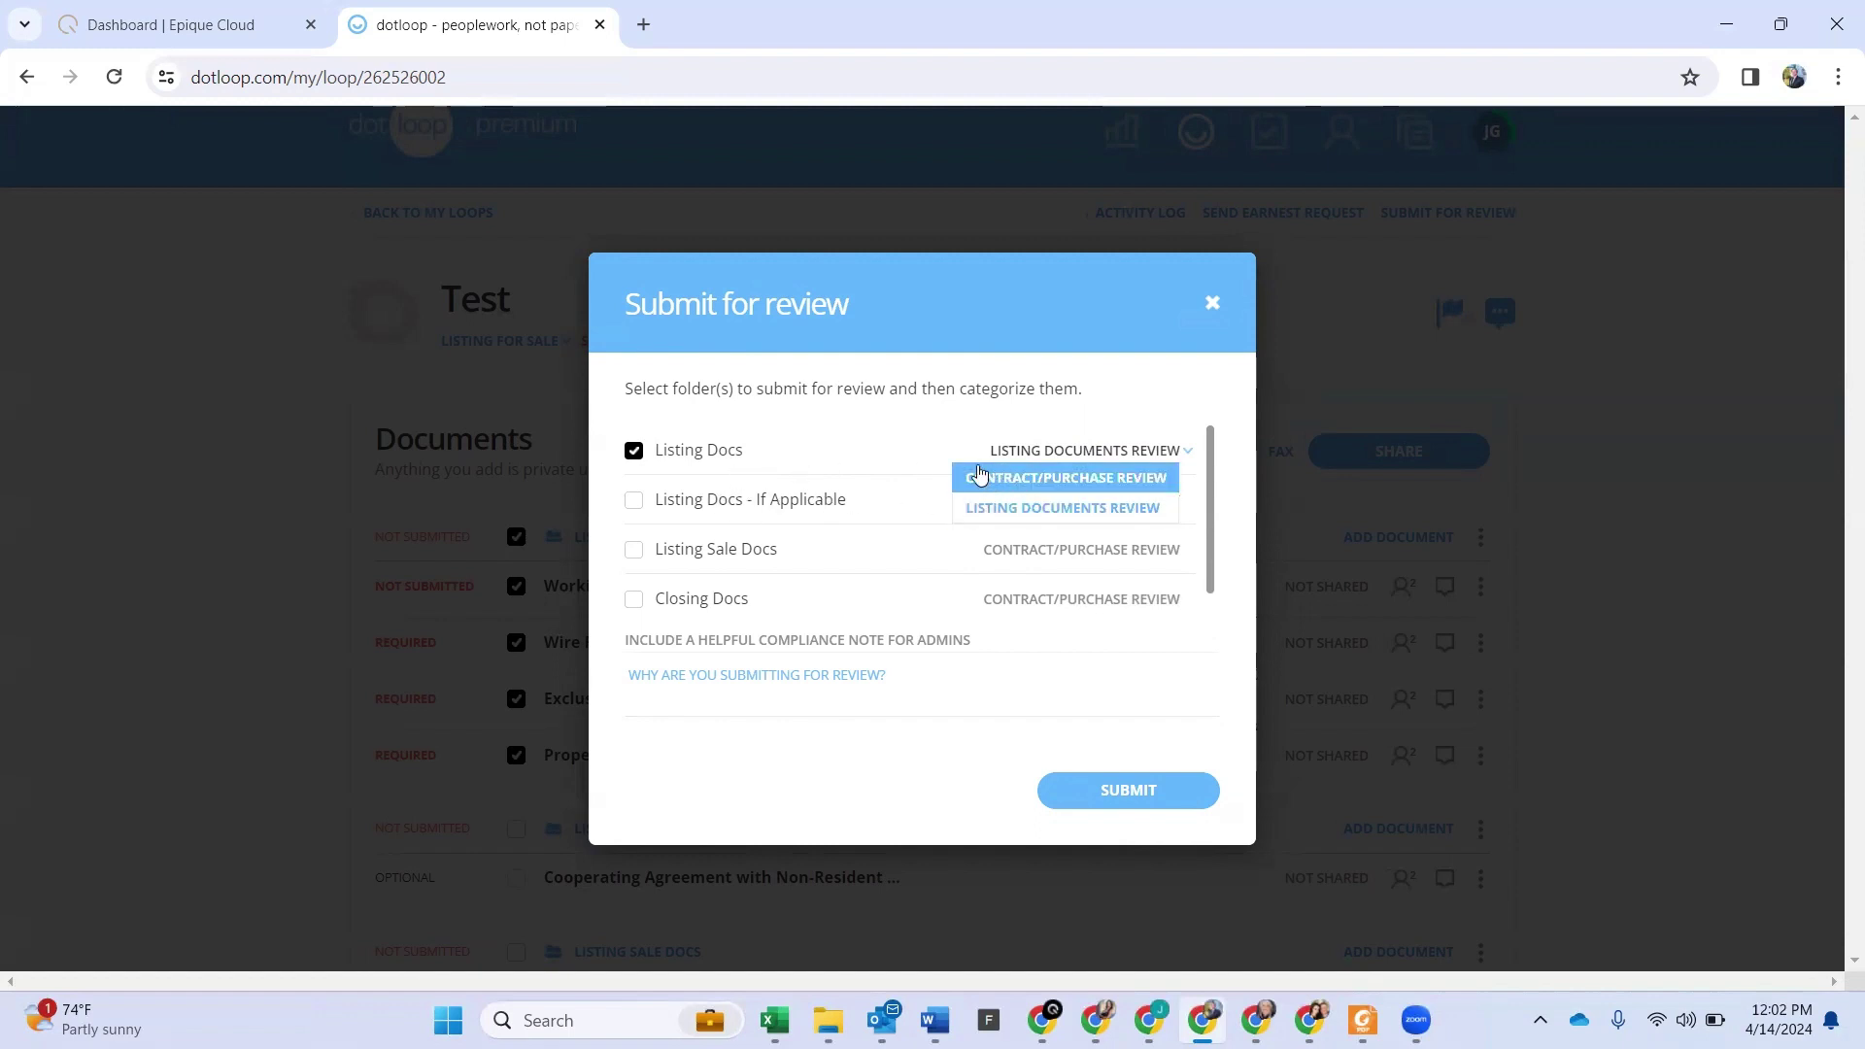
click(928, 477)
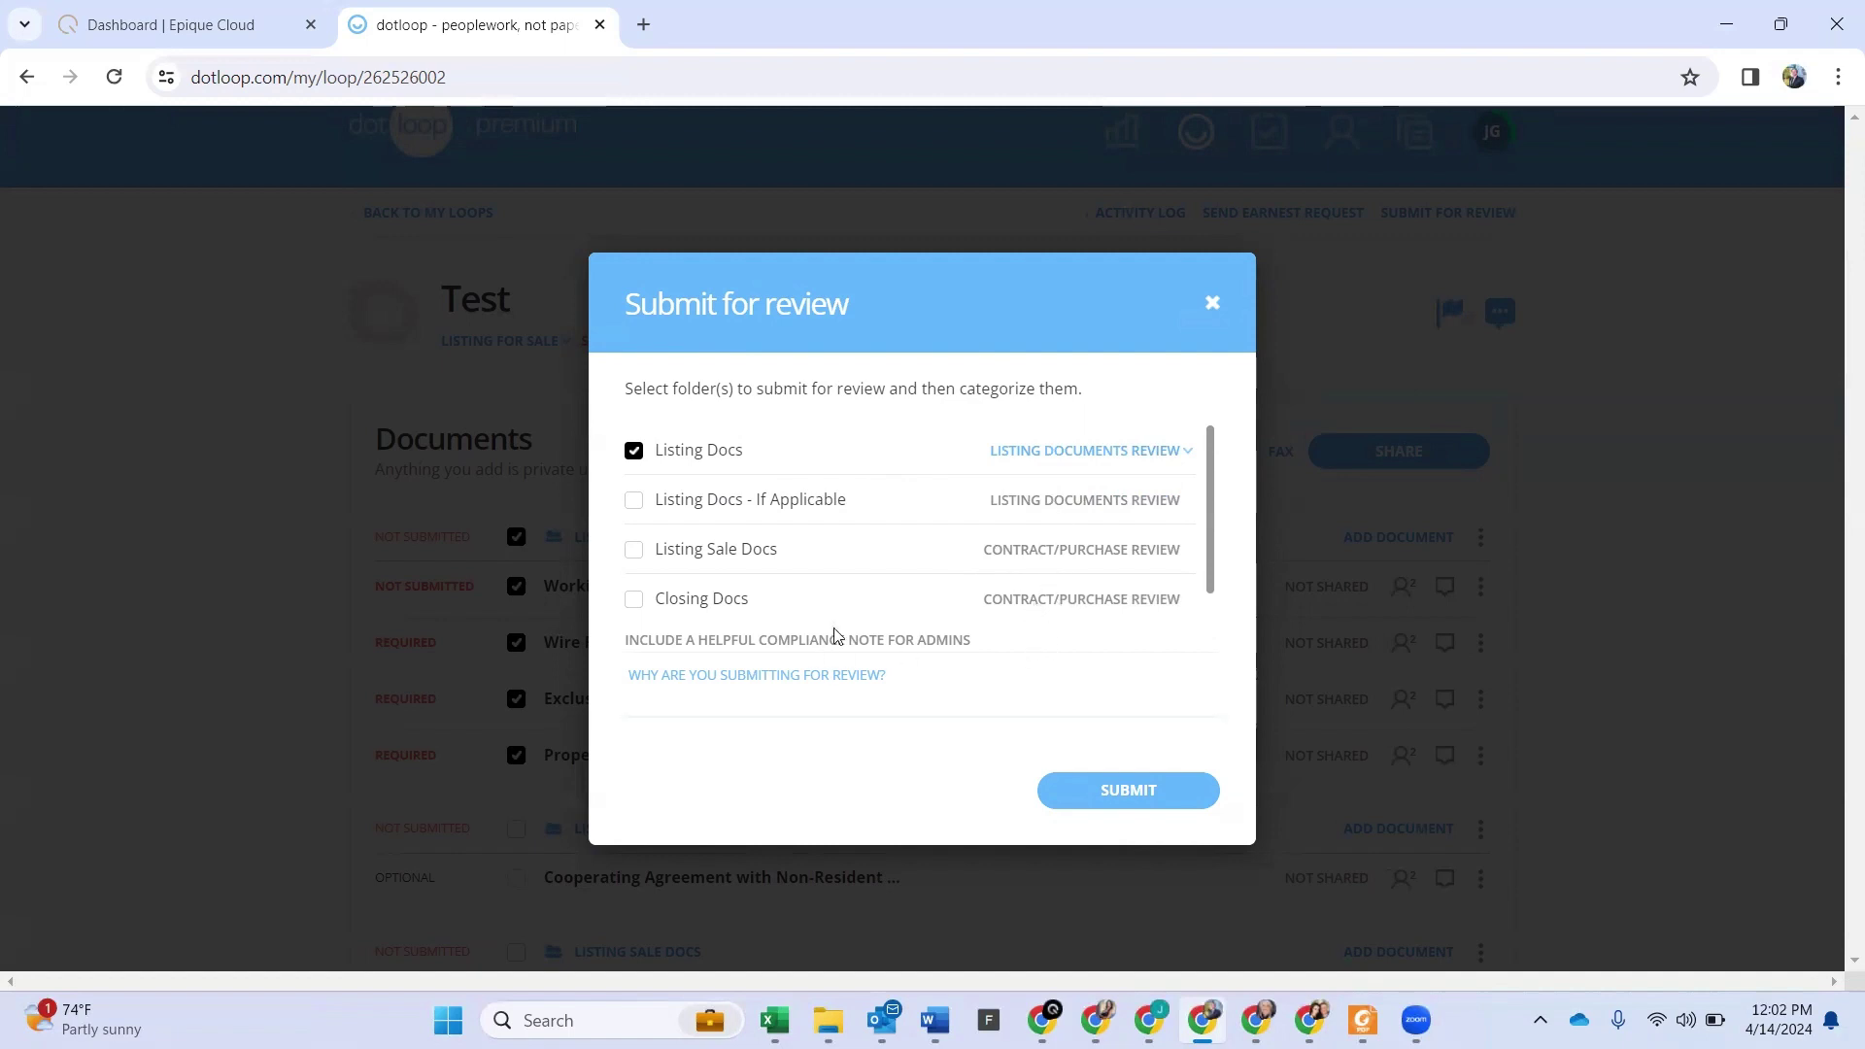
click(1103, 802)
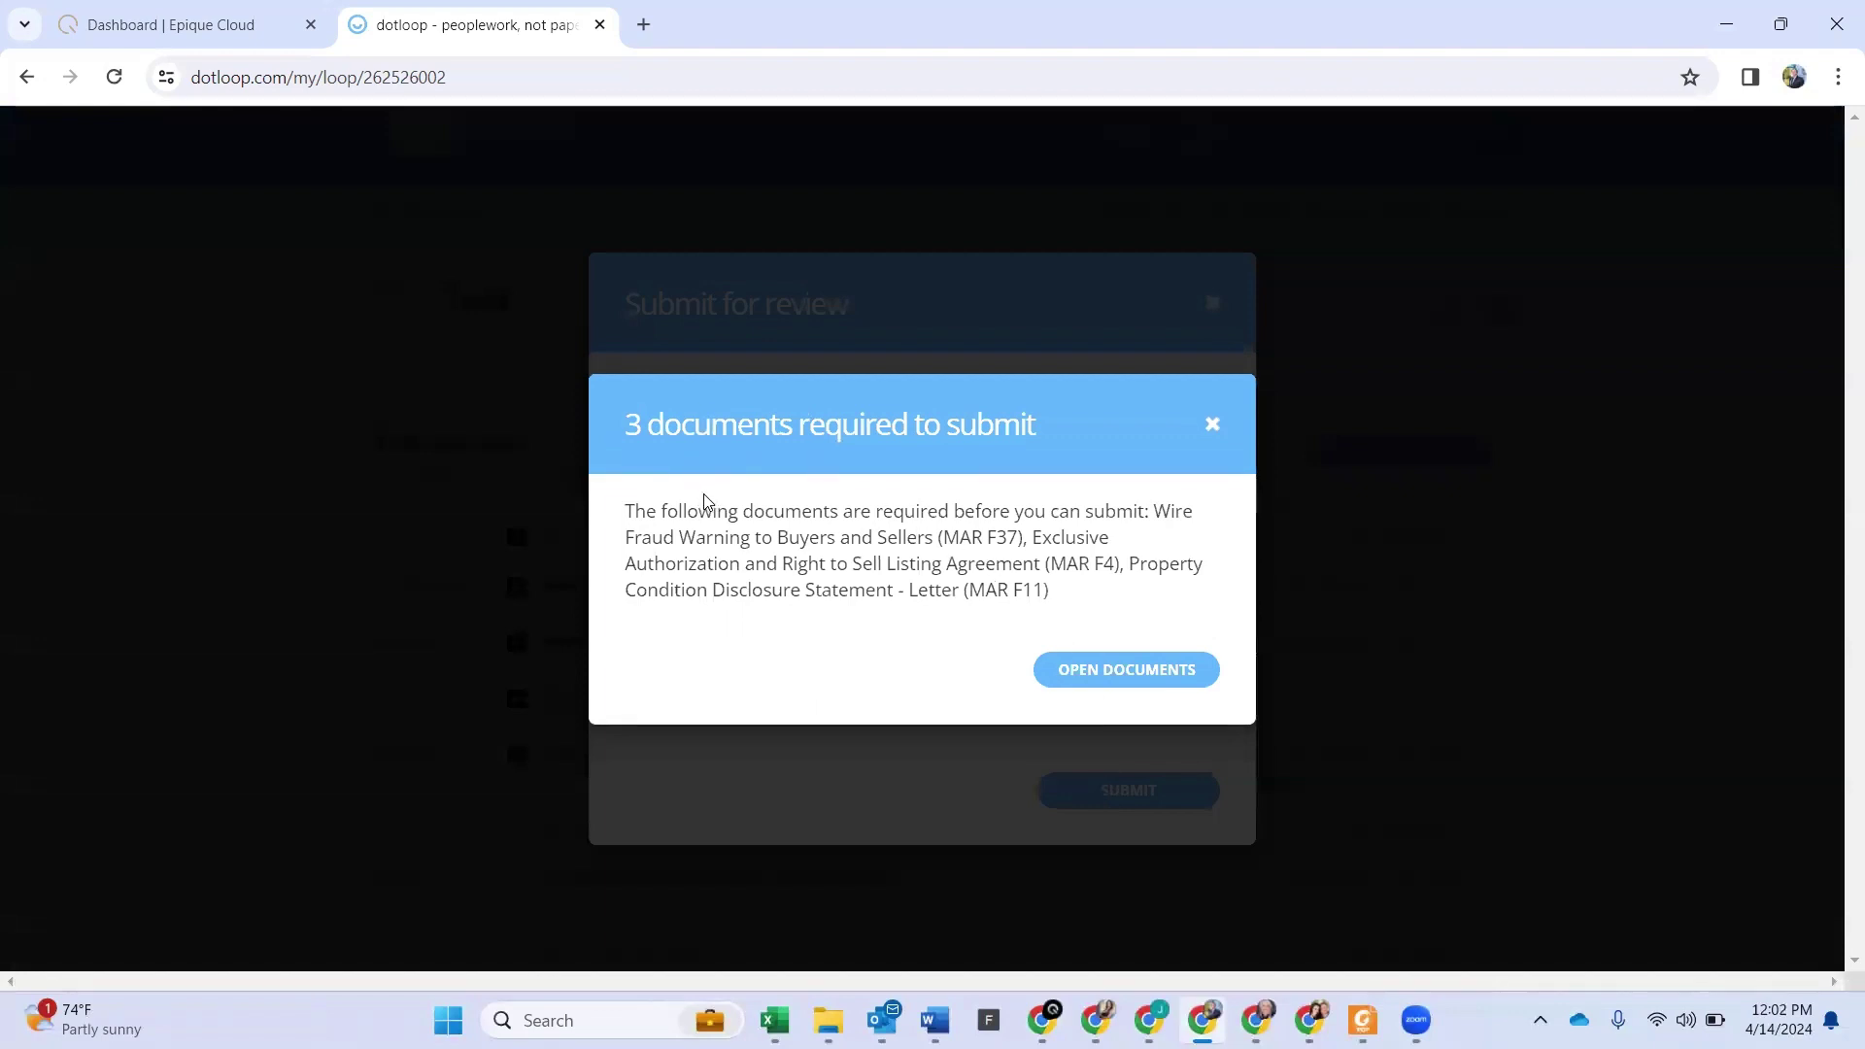
Step: Open the missing required documents, dismiss Autofill, view the Wire Fraud Warning form, and return to the loop's documents
click(1161, 670)
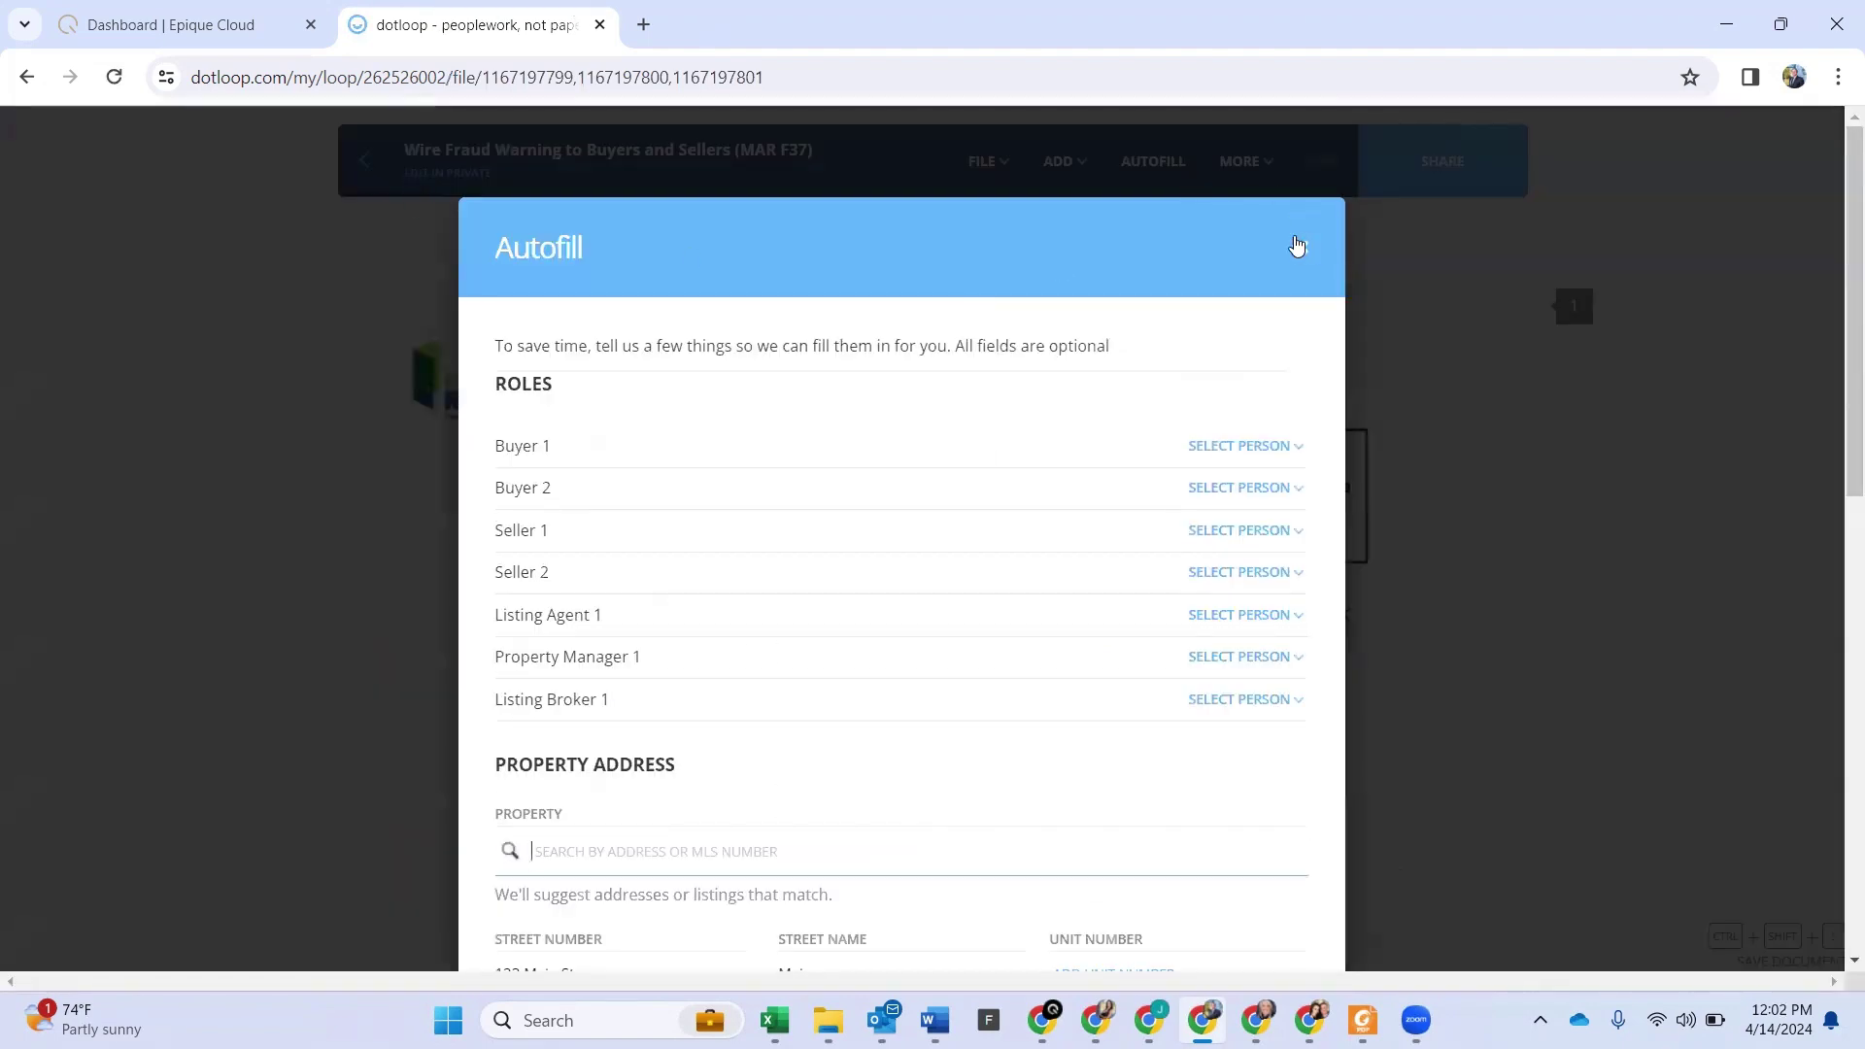
click(1301, 248)
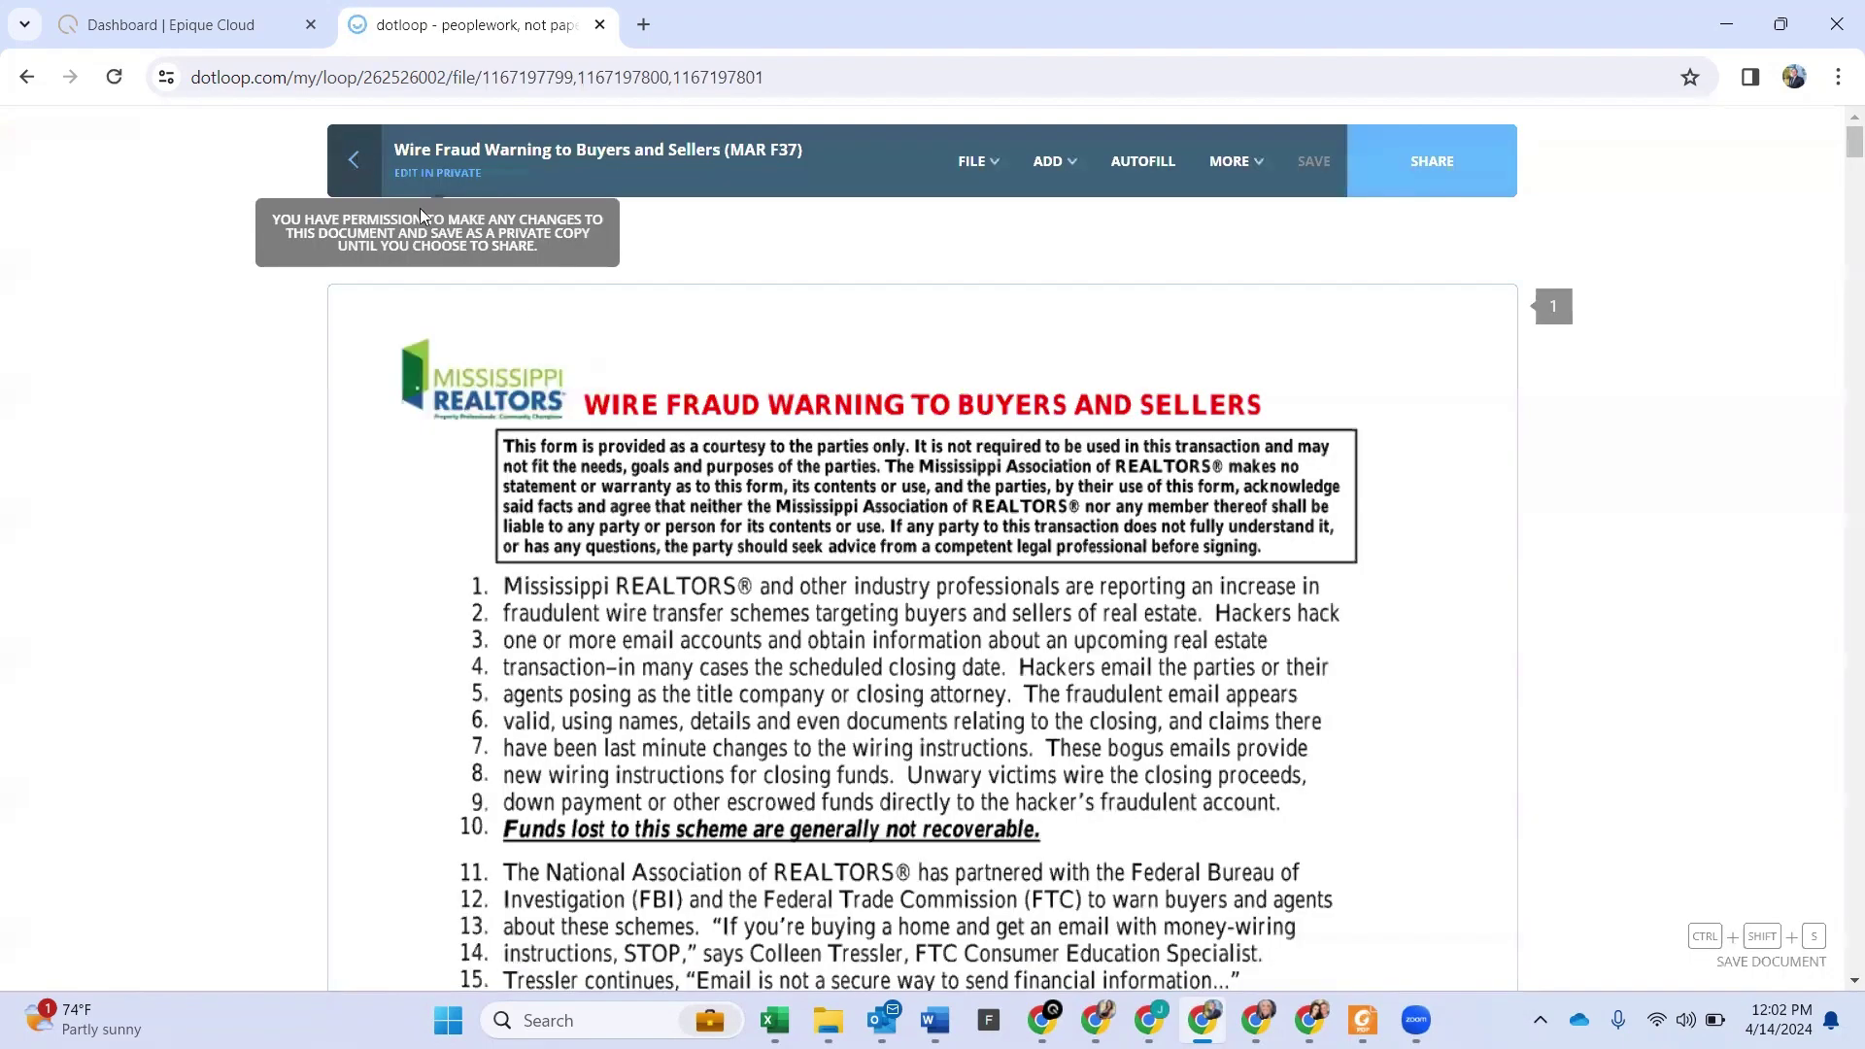
scroll(740, 649, down, 2)
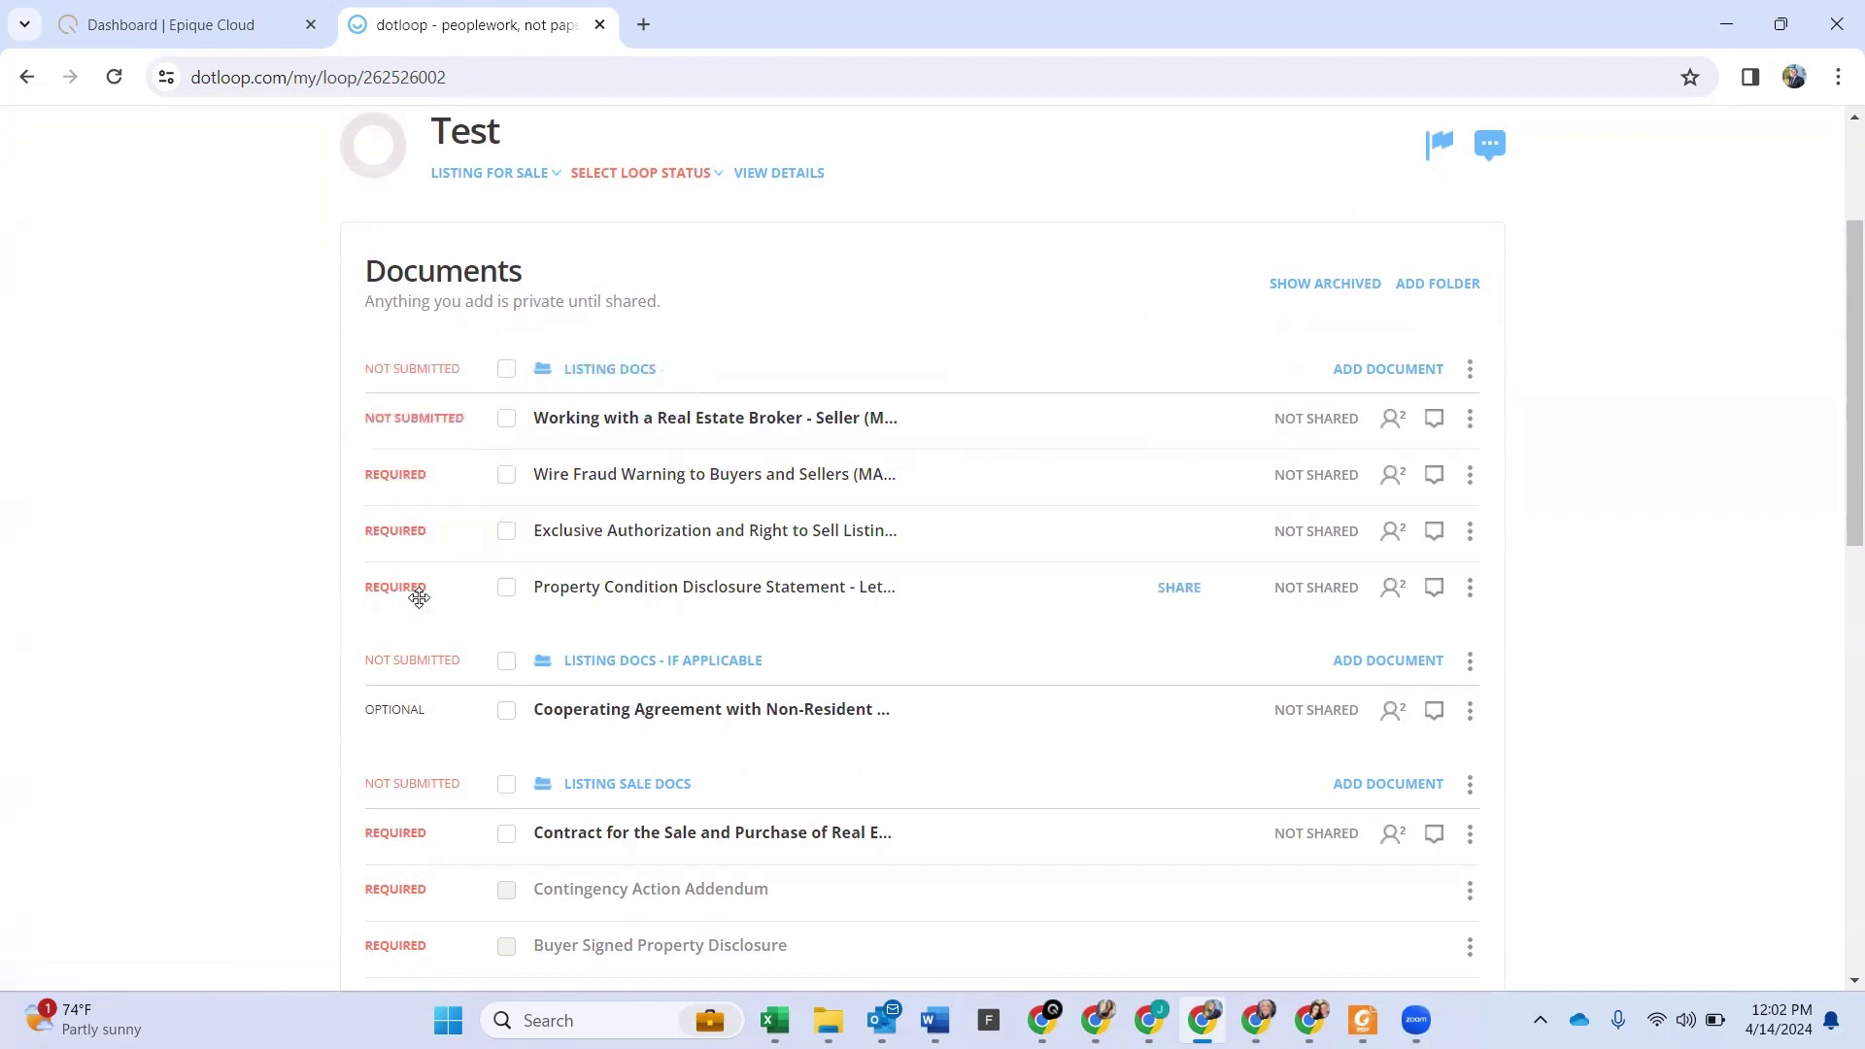
Step: Replace the Wire Fraud Warning to Buyers and Sellers form with the licence PDF under Today in the Downloads folder
scroll(658, 366, down, 1)
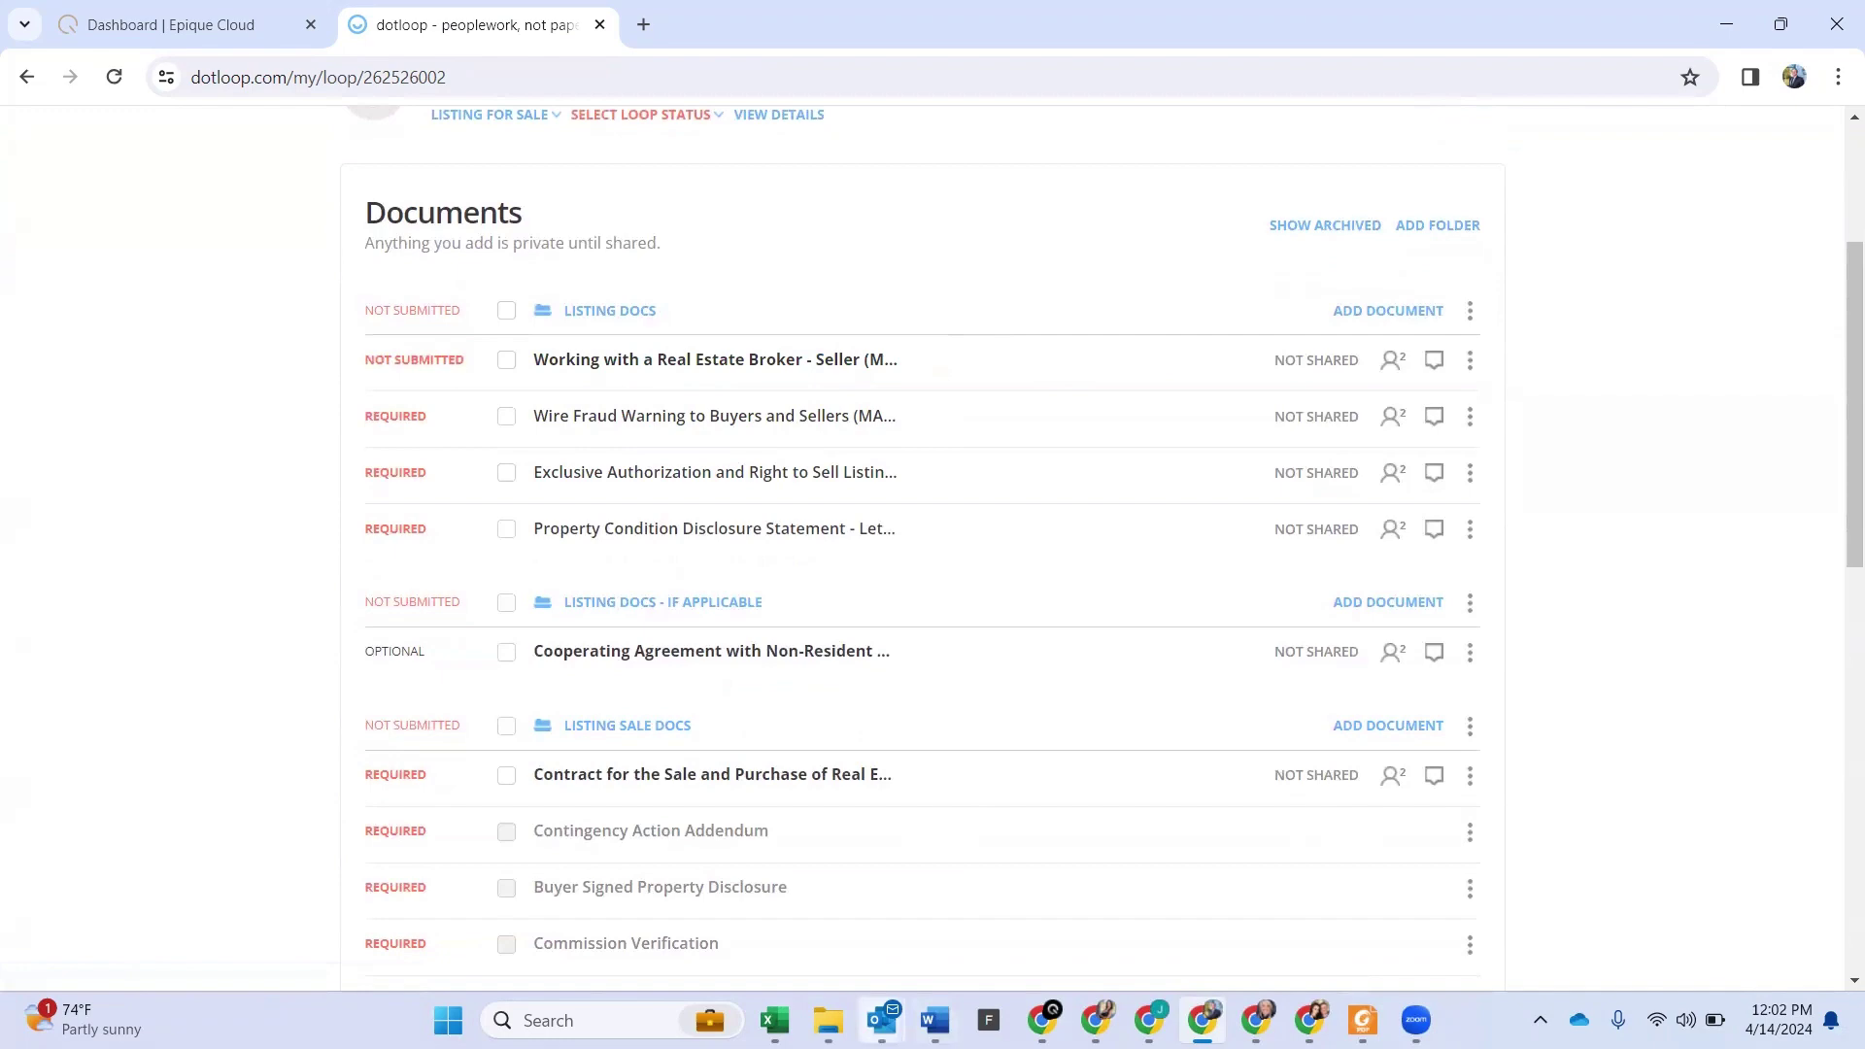
key(alt+Tab)
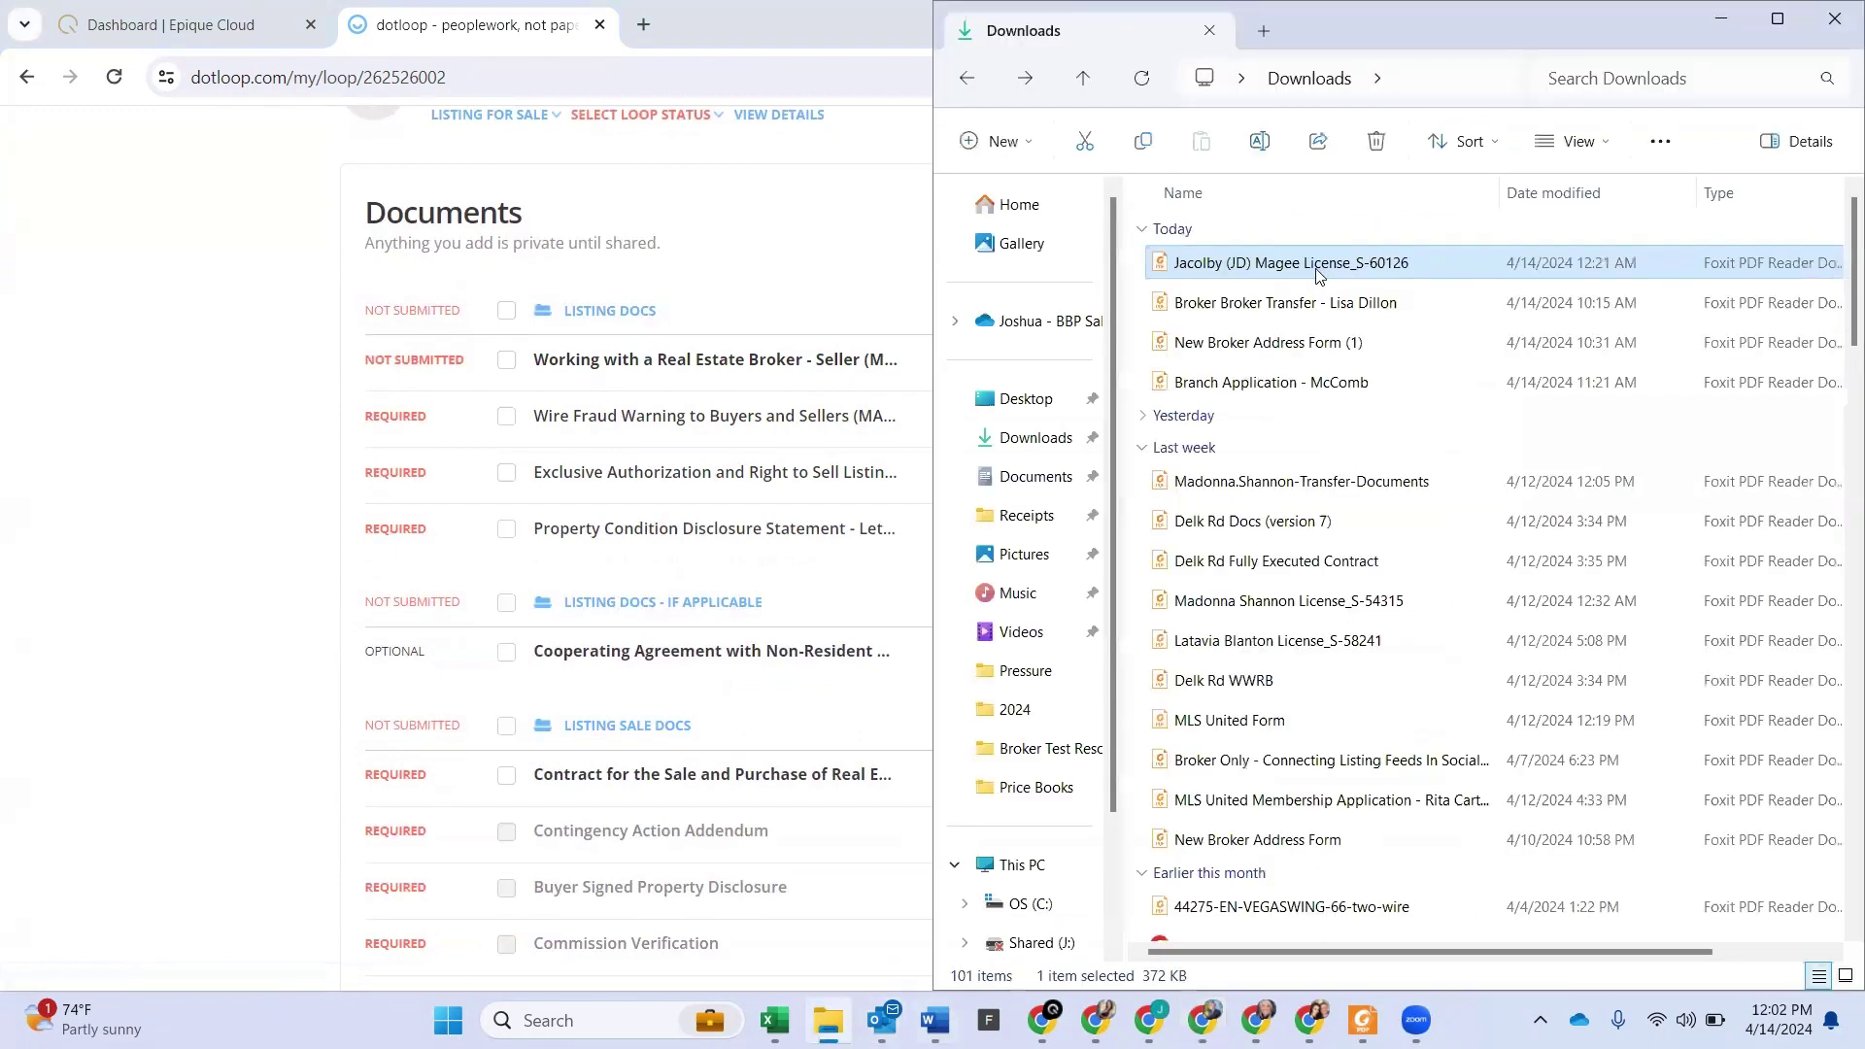
drag(1321, 262, 806, 434)
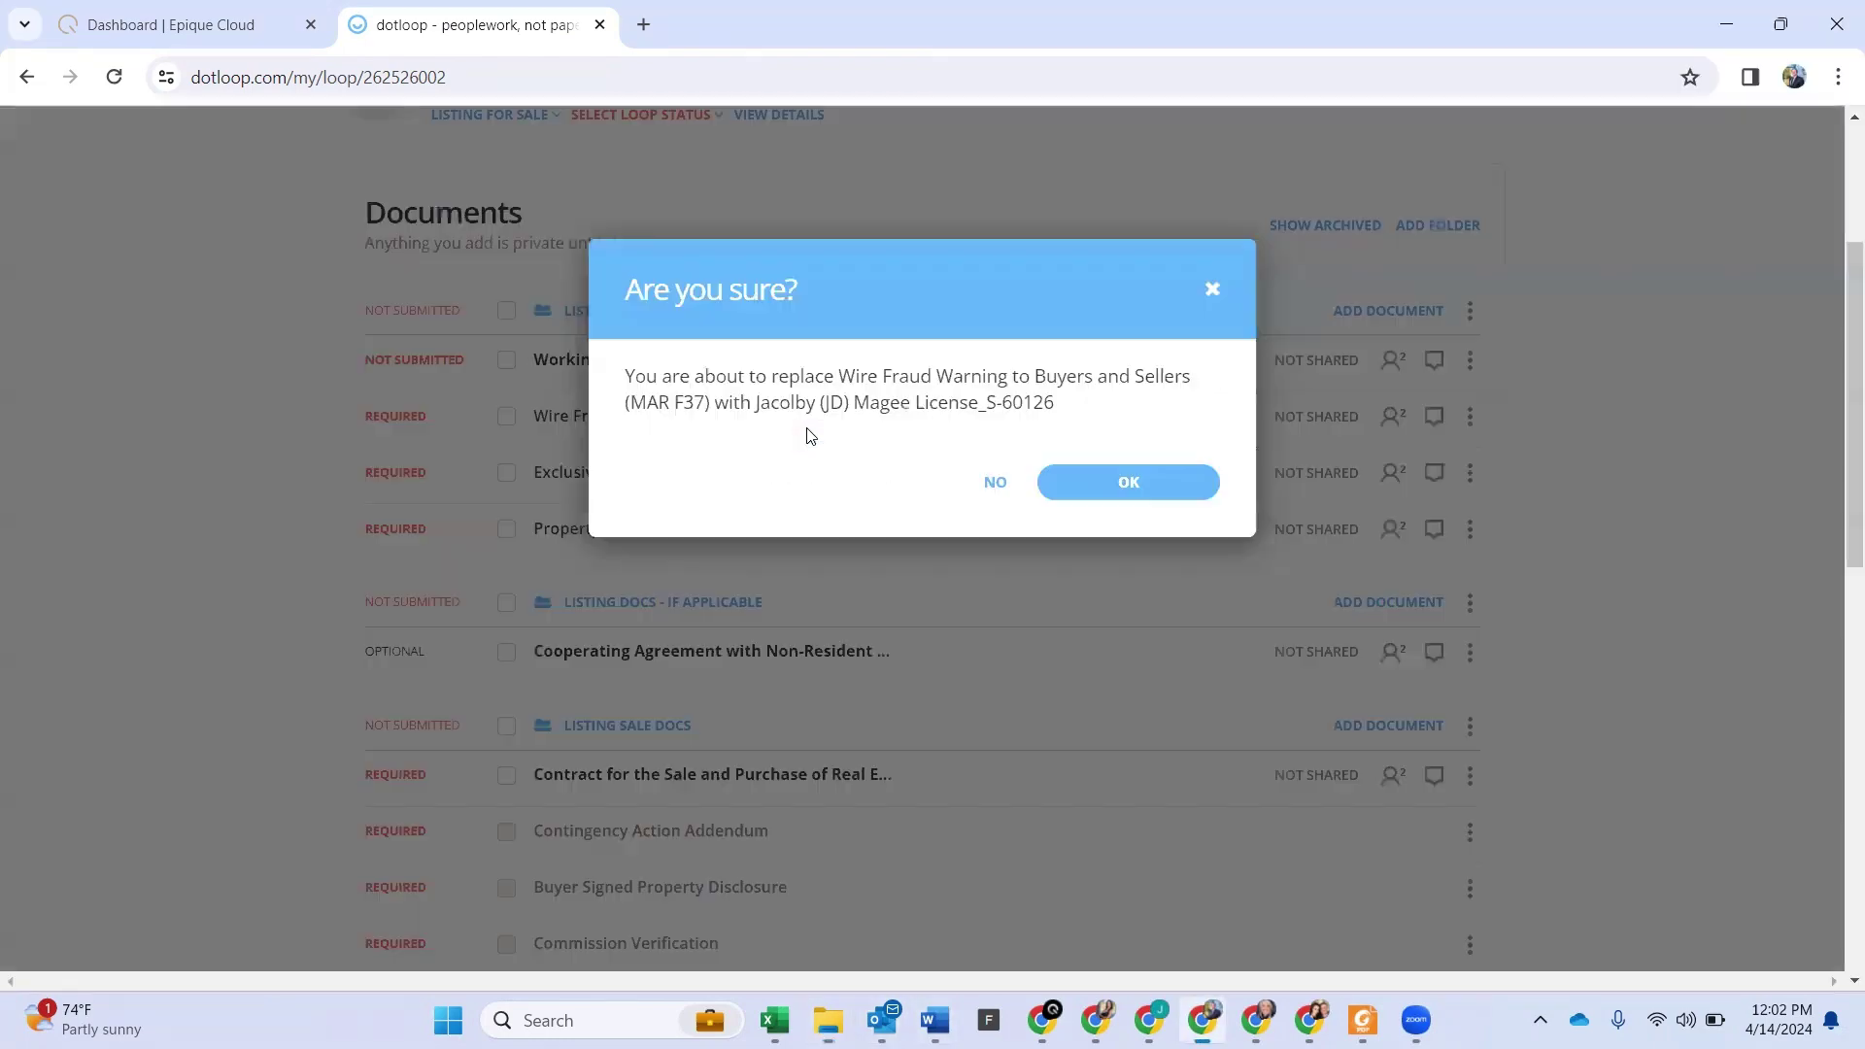
click(1117, 653)
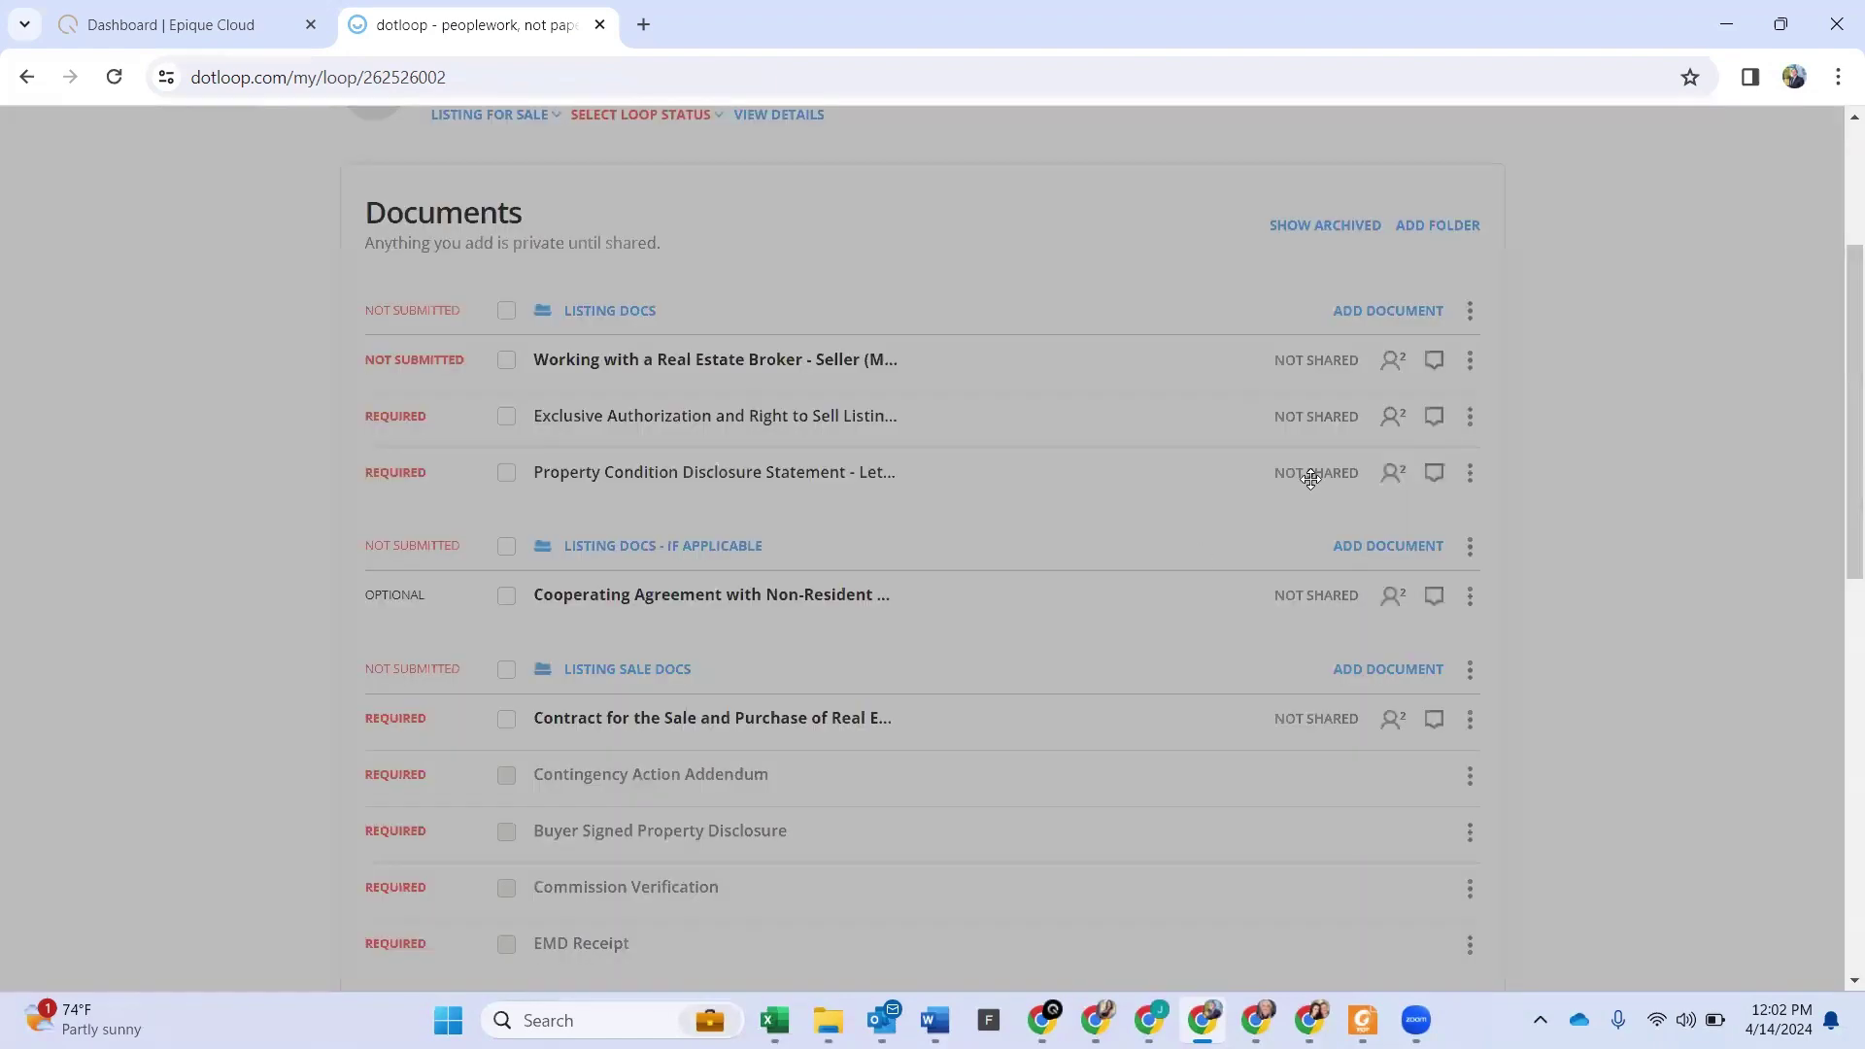
Step: Replace the Exclusive Authorization and Right to Sell Listing Agreement with the same licence PDF from Downloads
key(alt+Tab)
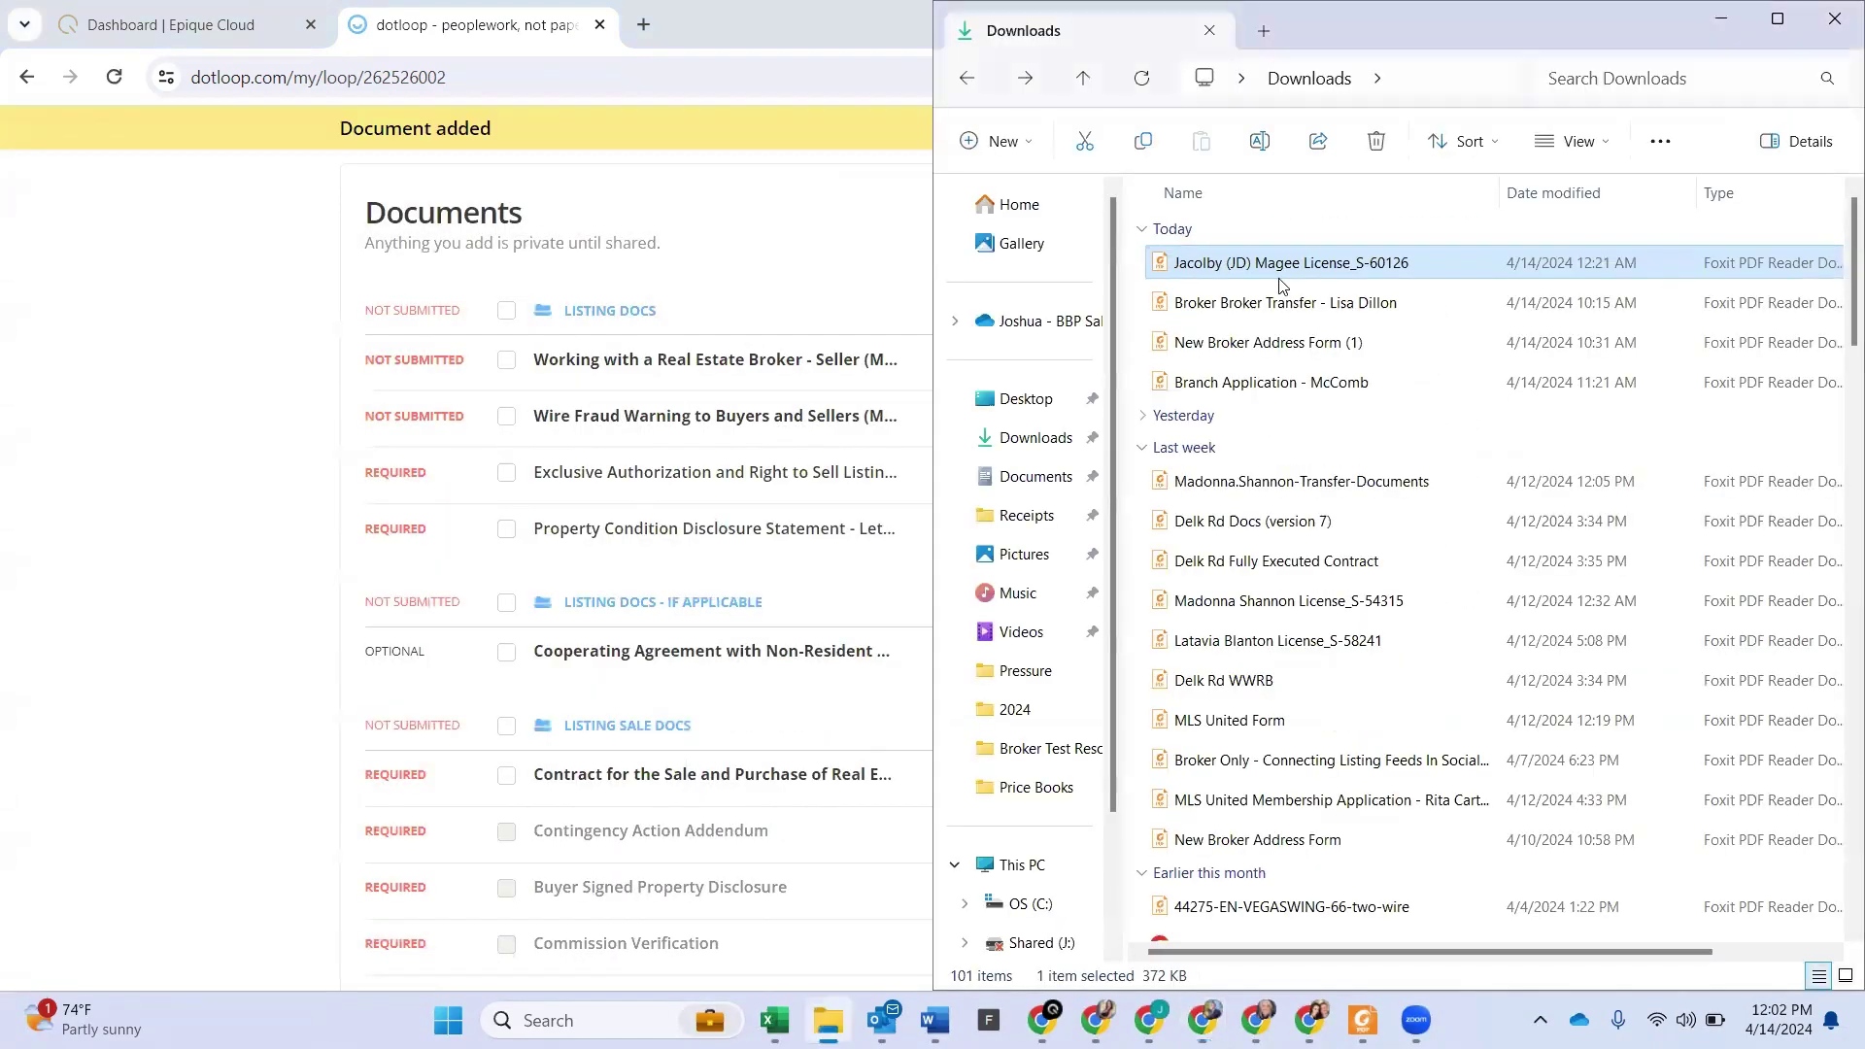
drag(1280, 279, 894, 466)
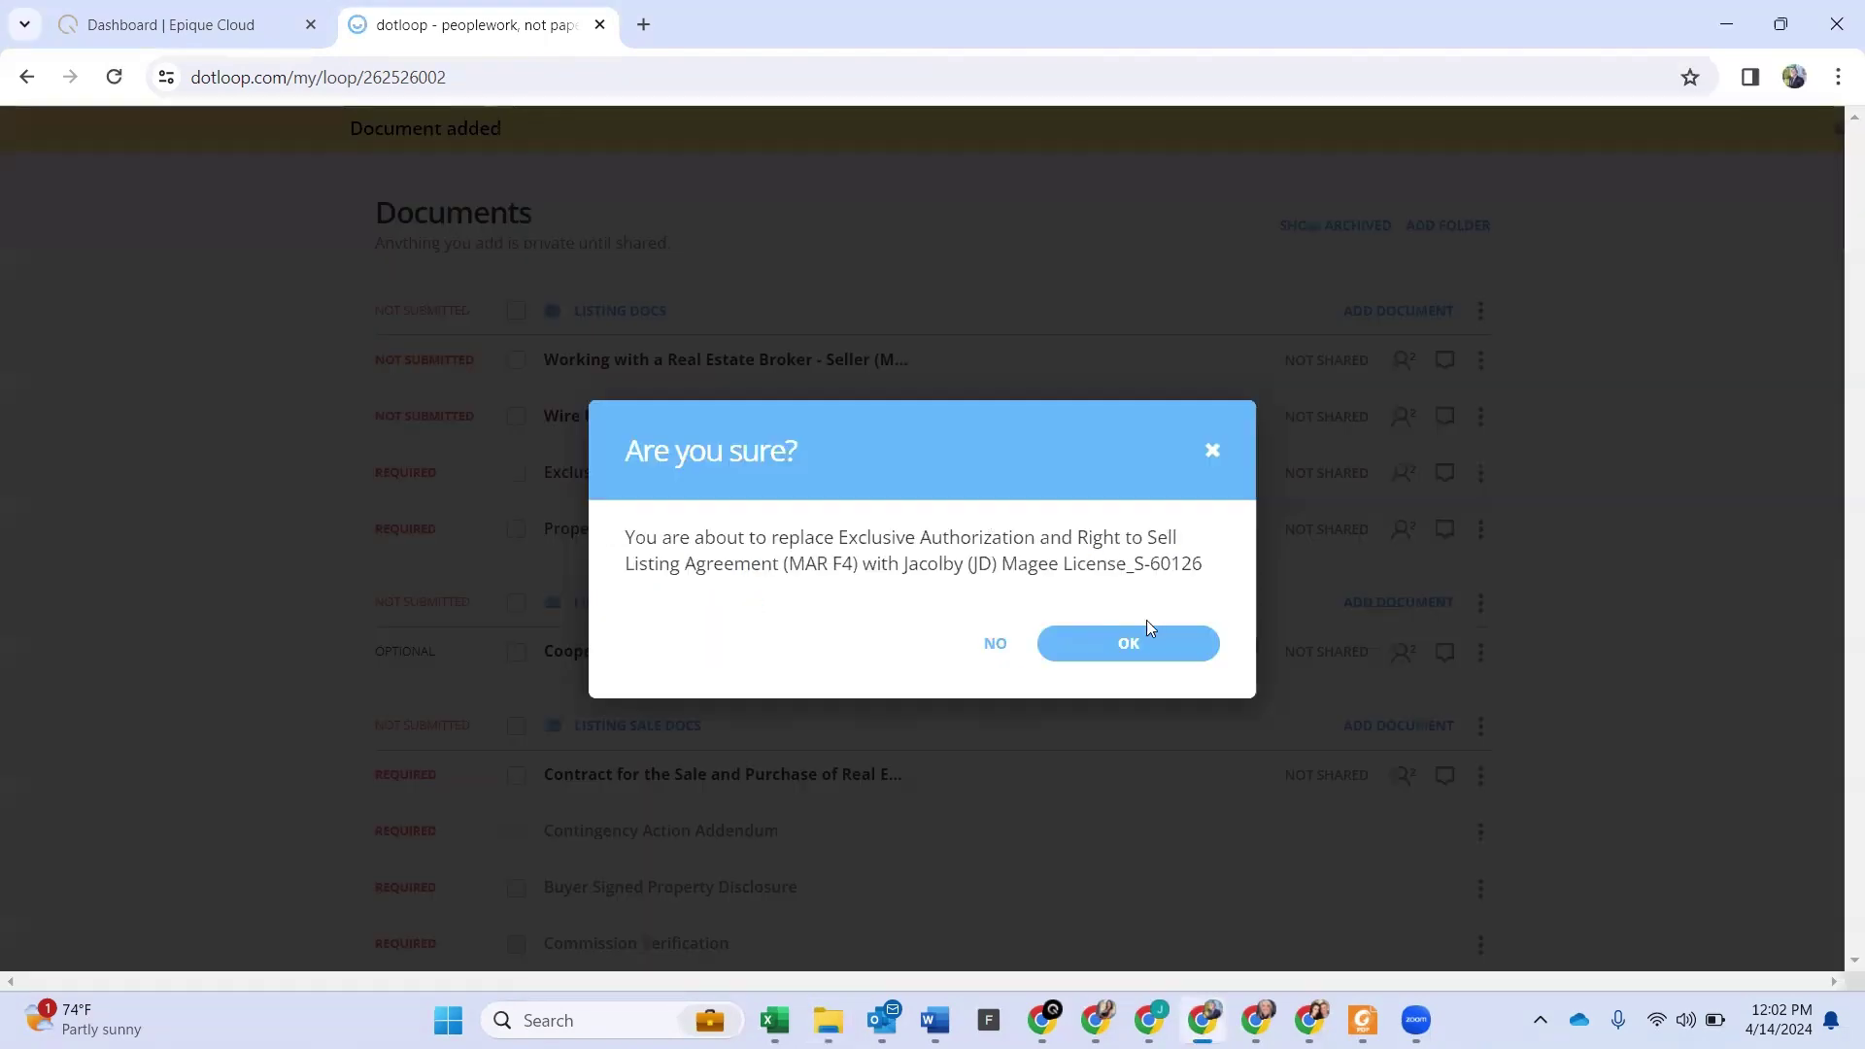
click(1128, 644)
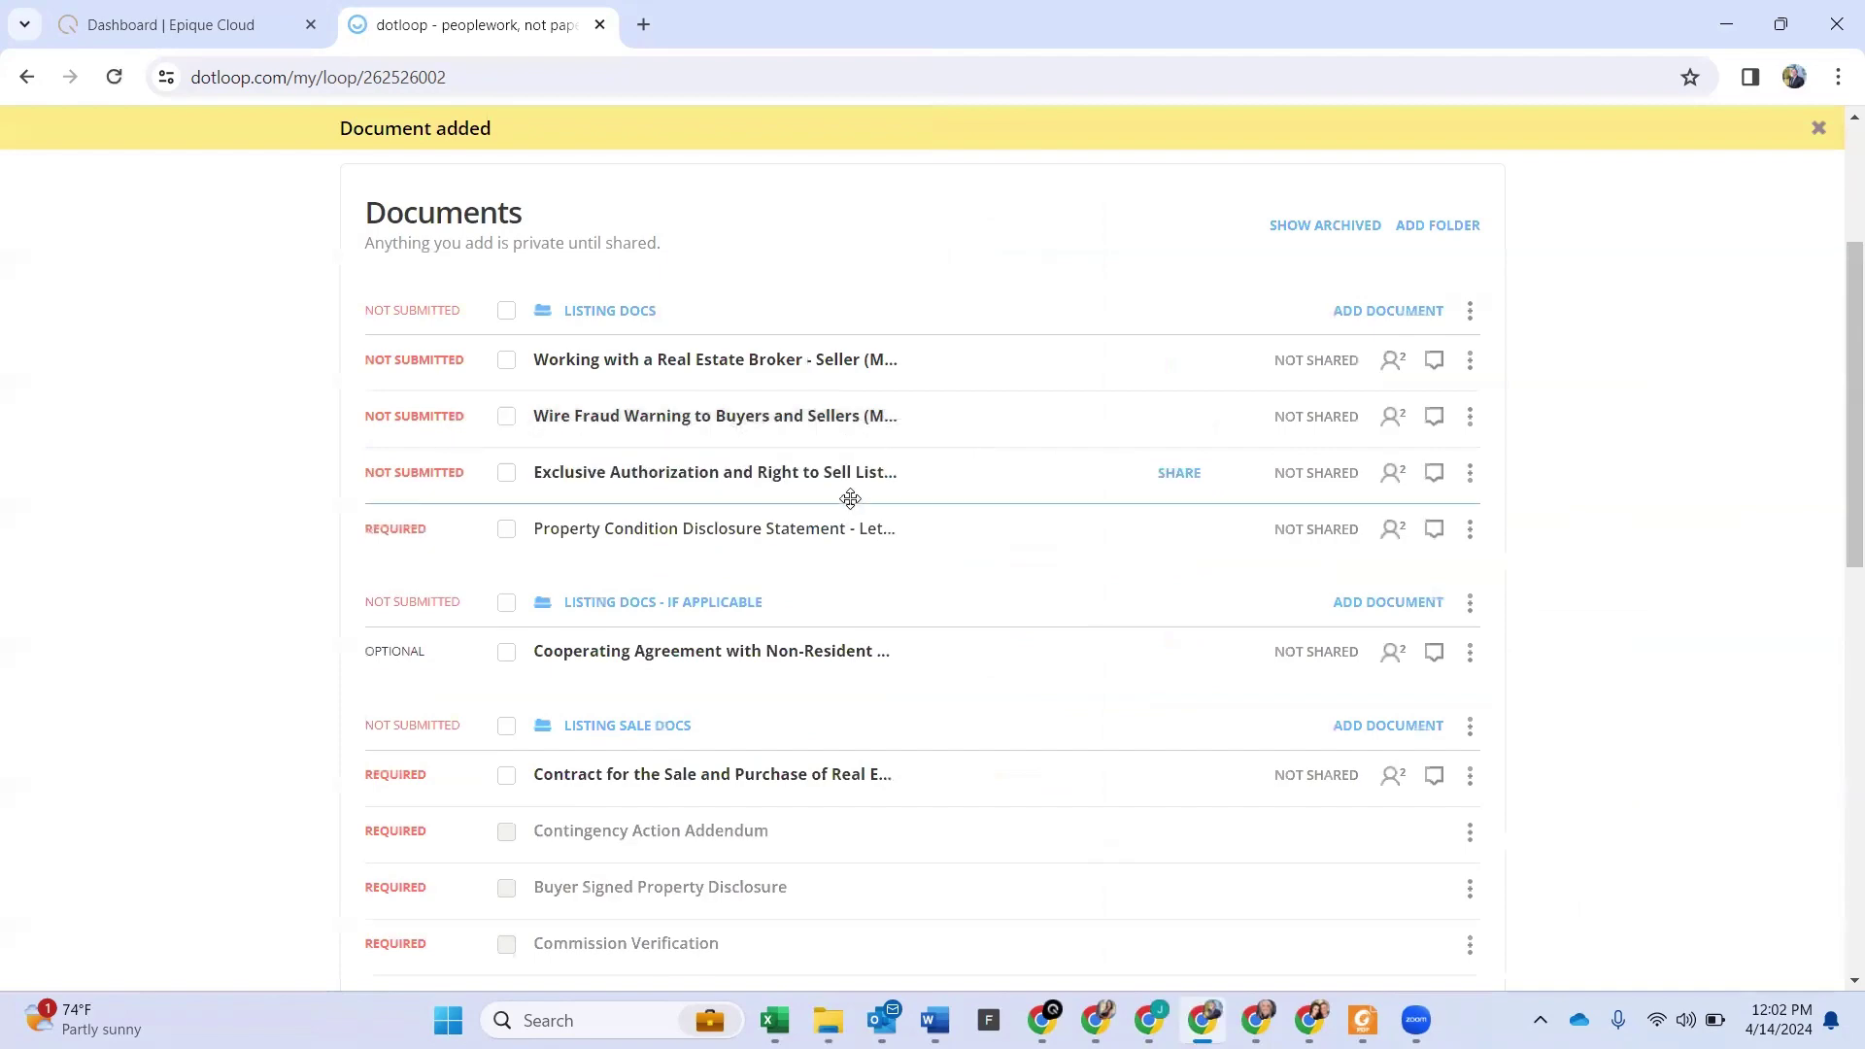
Step: Place the browser beside the Downloads window and replace the Property Condition Disclosure Statement with the same licence PDF
click(828, 1019)
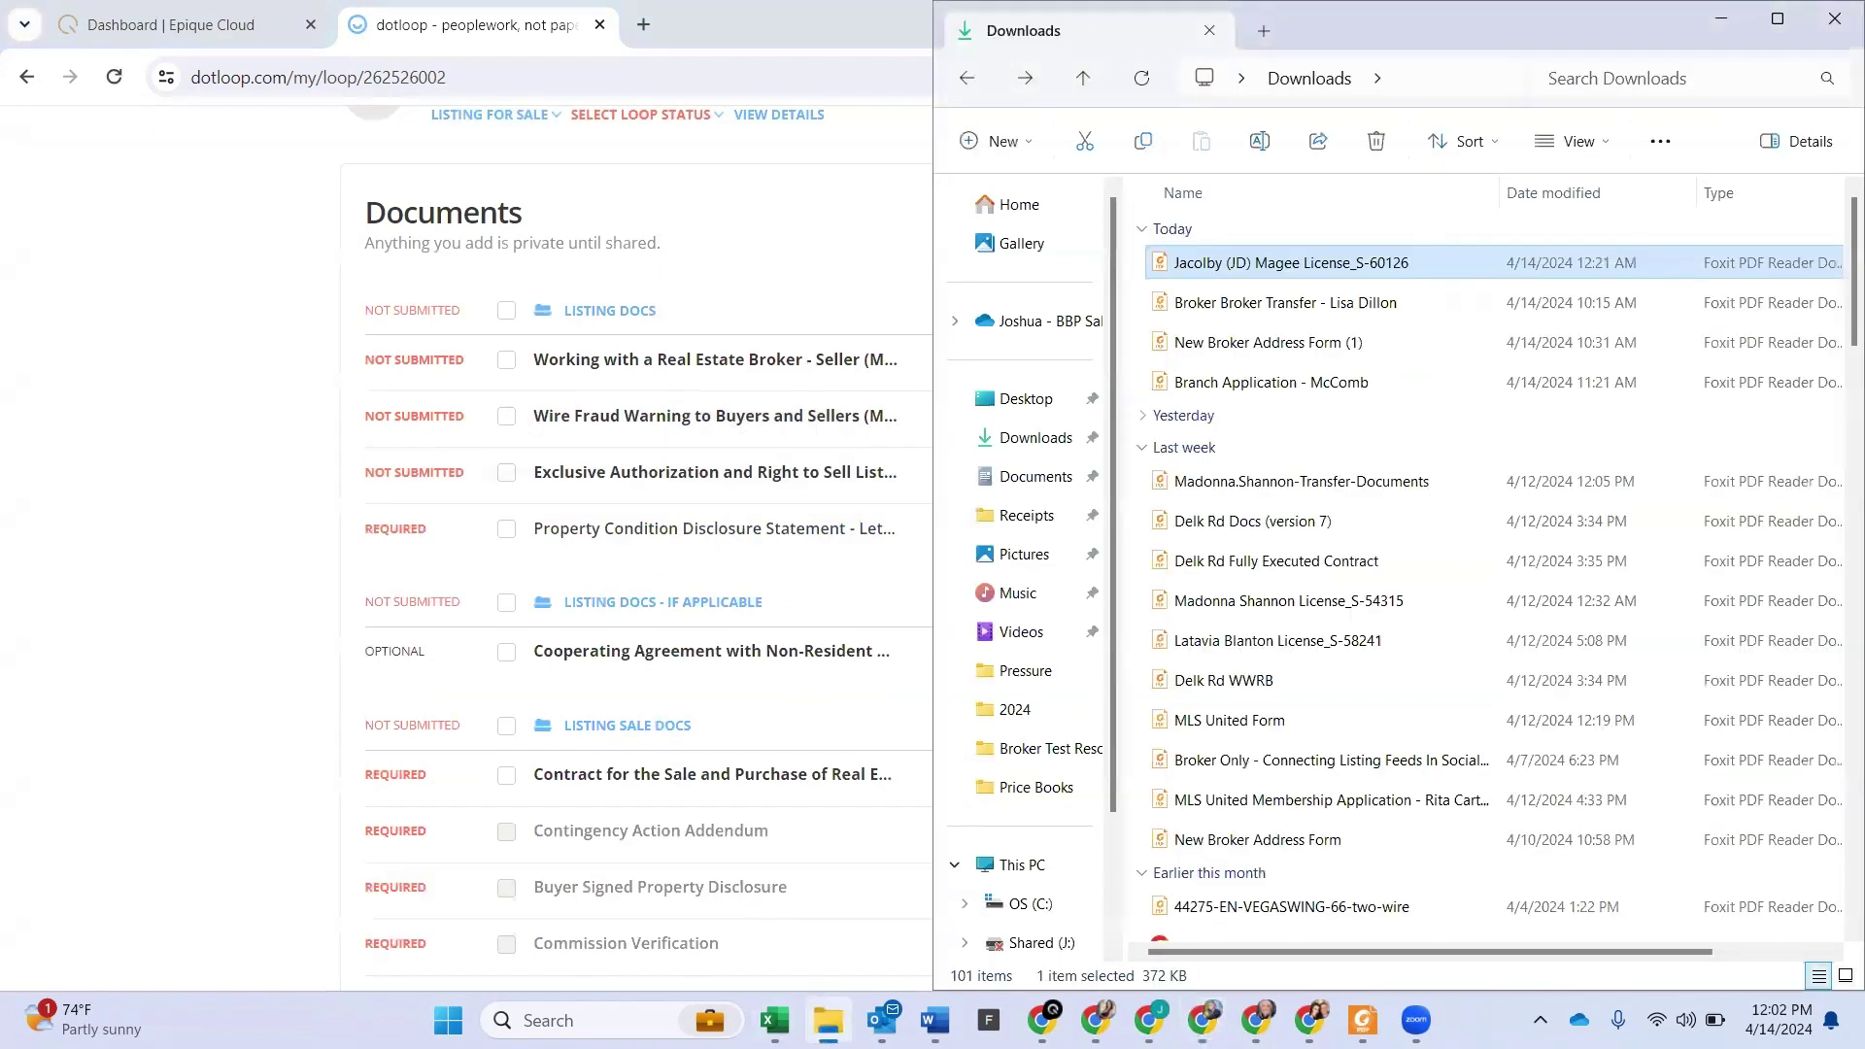
click(788, 15)
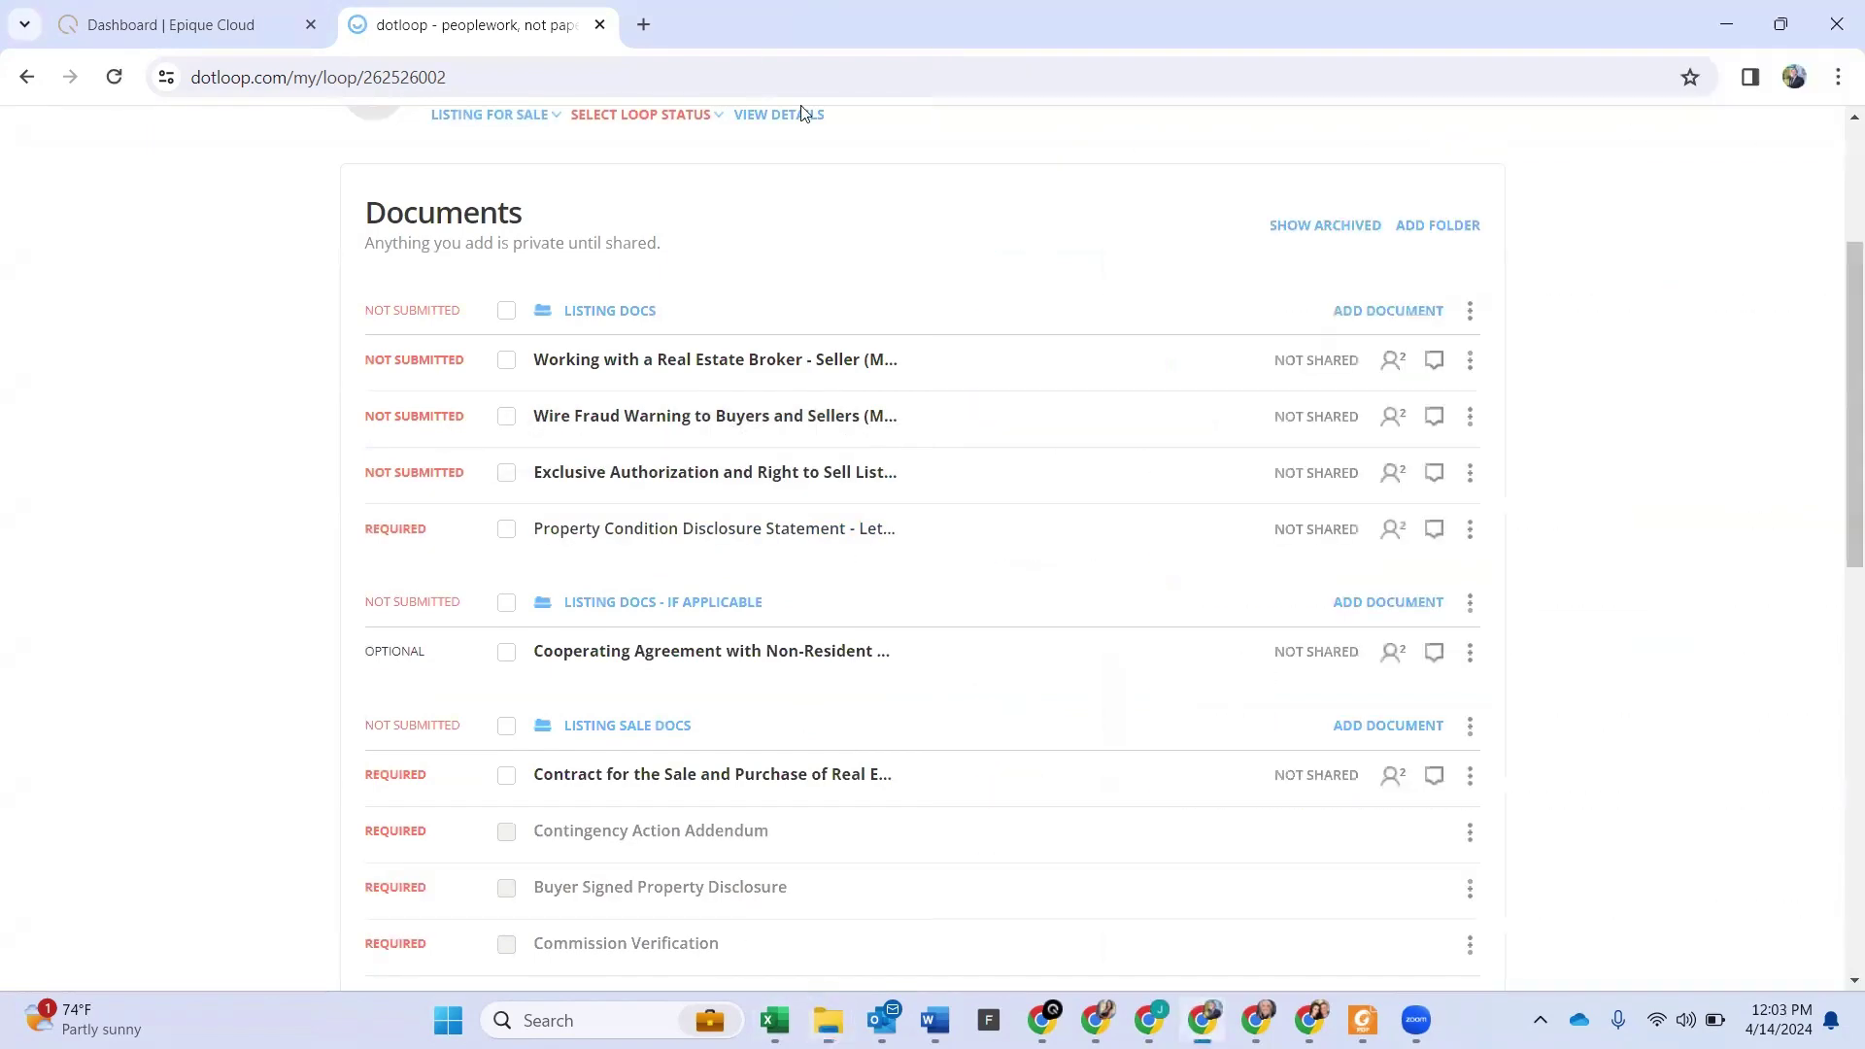
drag(805, 114, 2, 400)
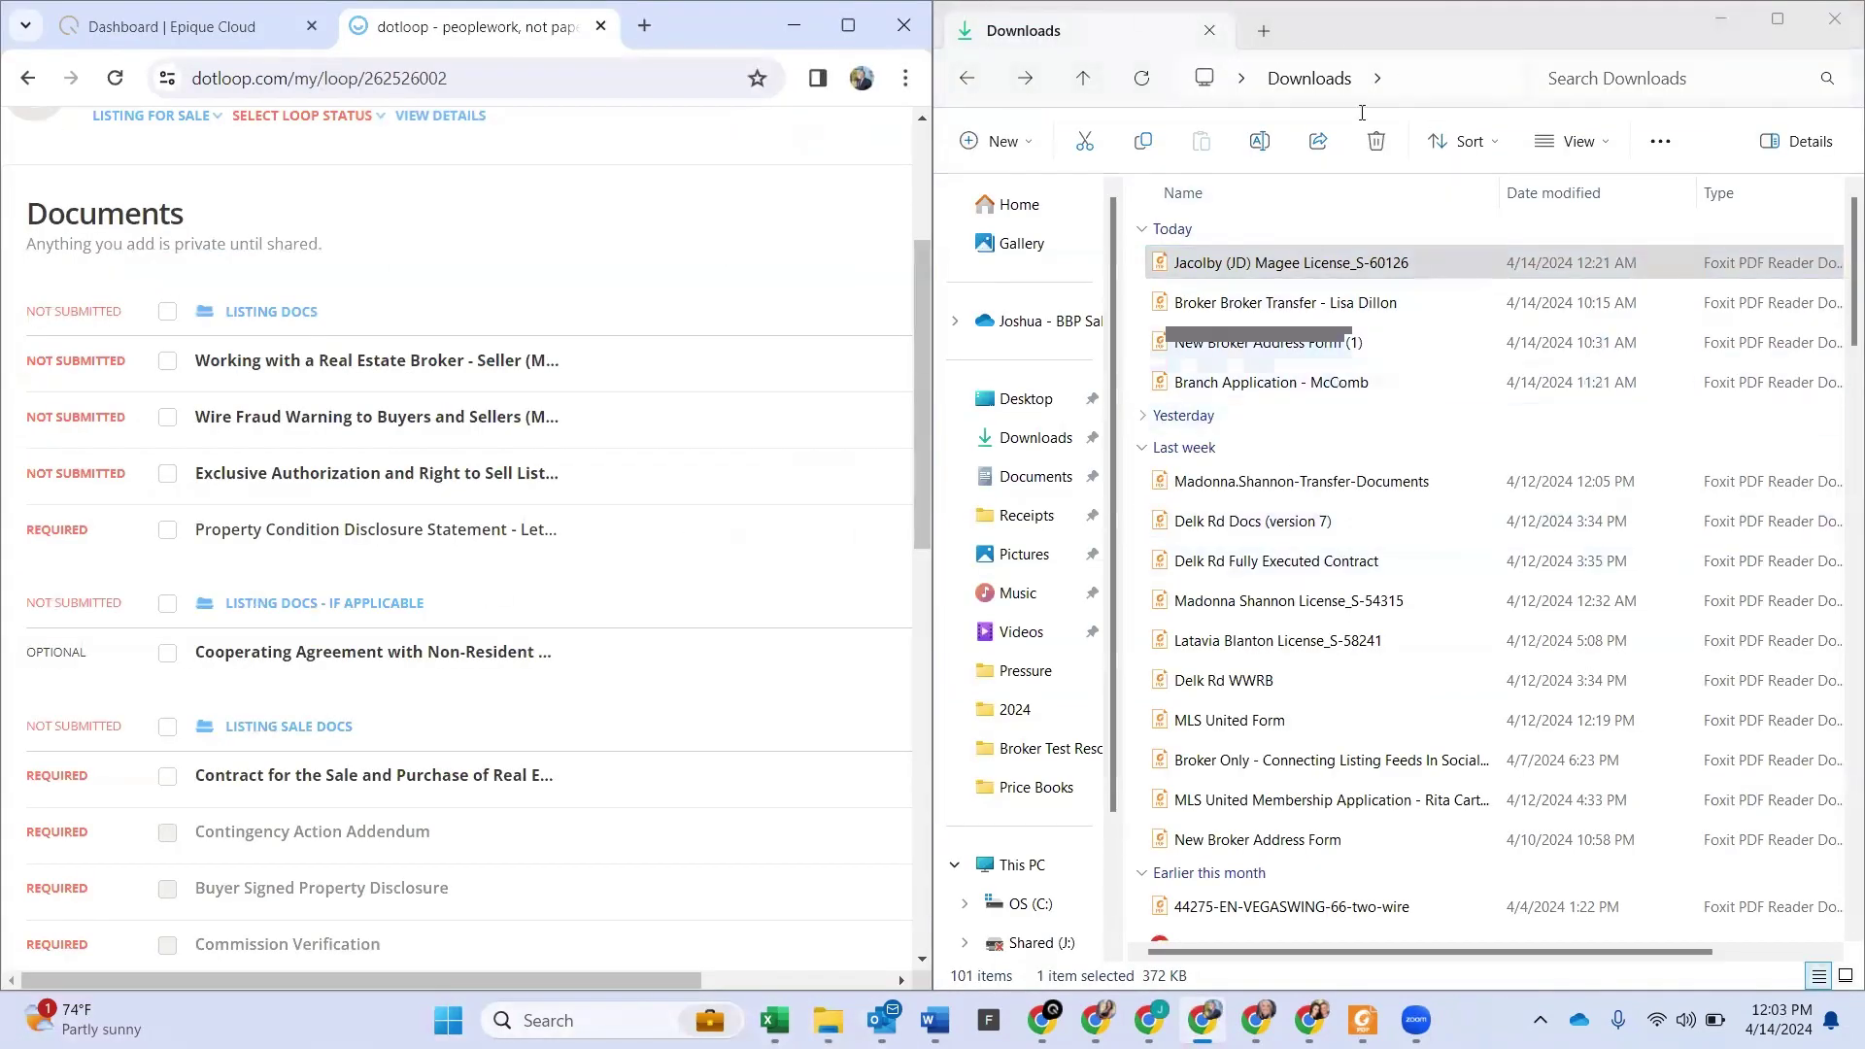
drag(1398, 271, 524, 544)
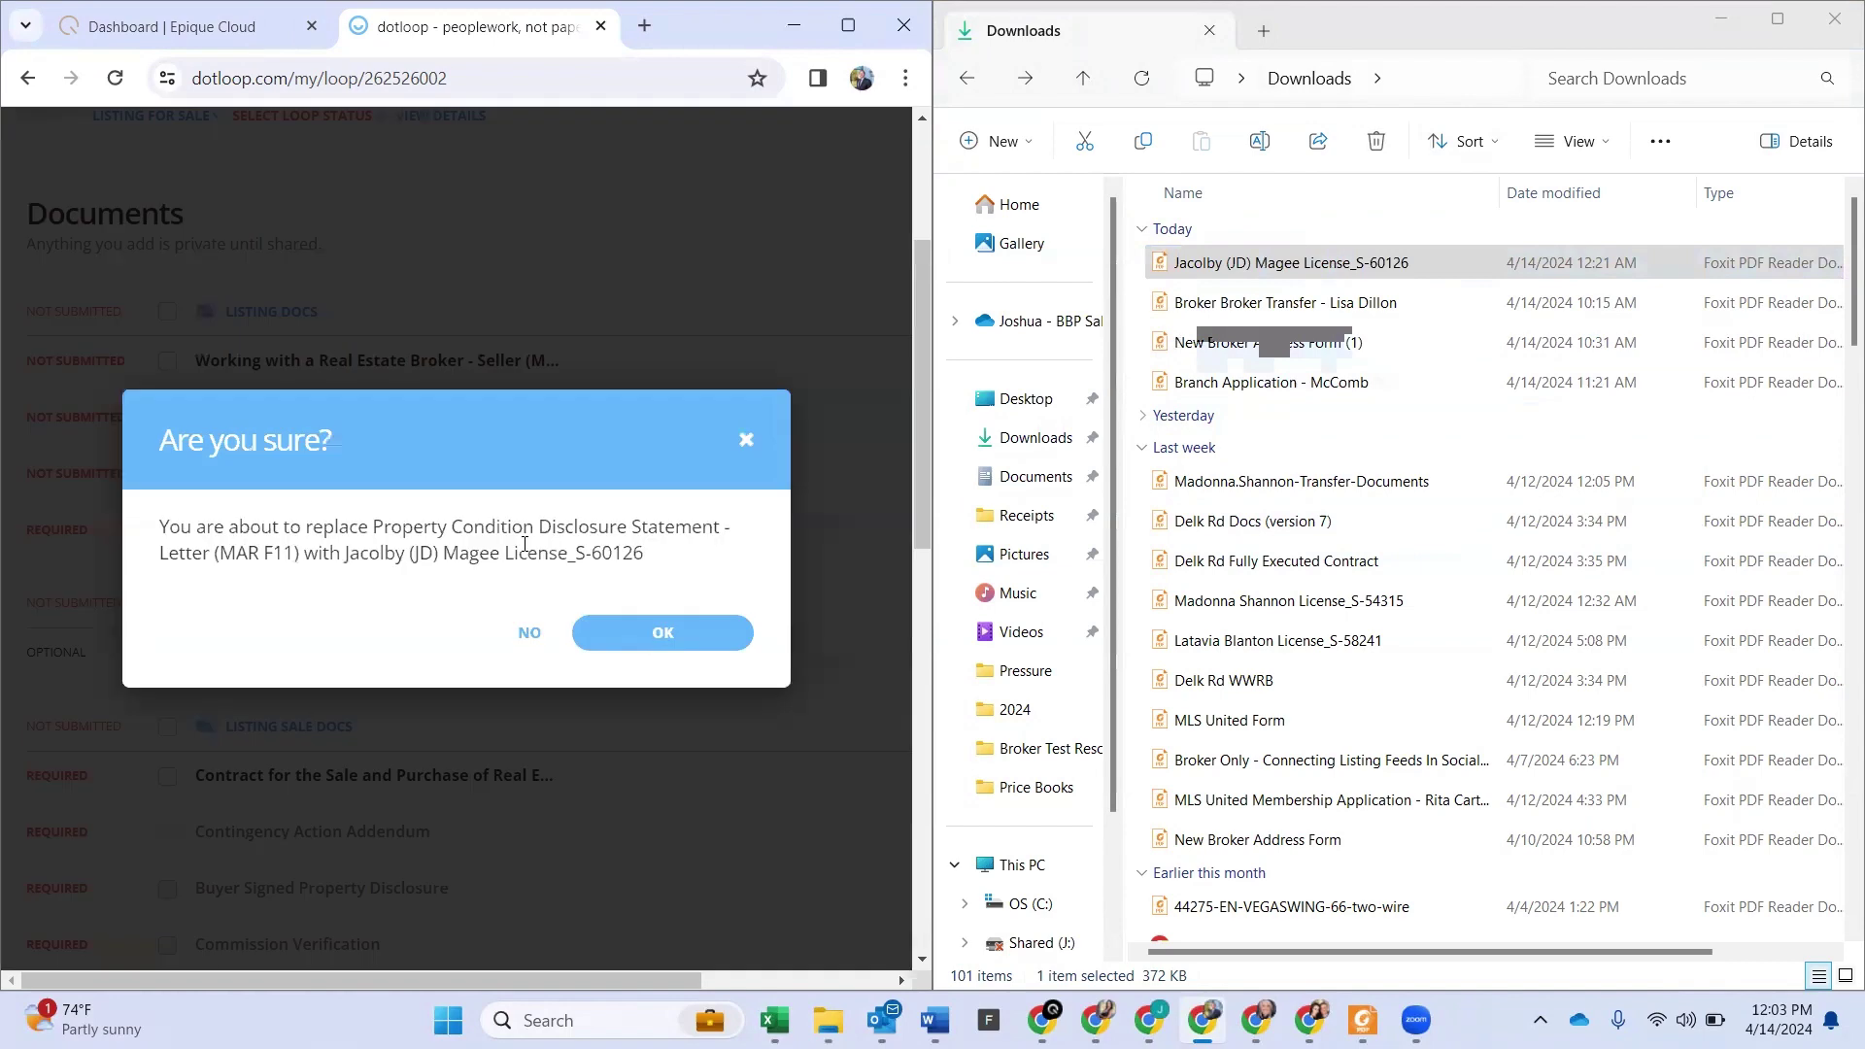
click(598, 627)
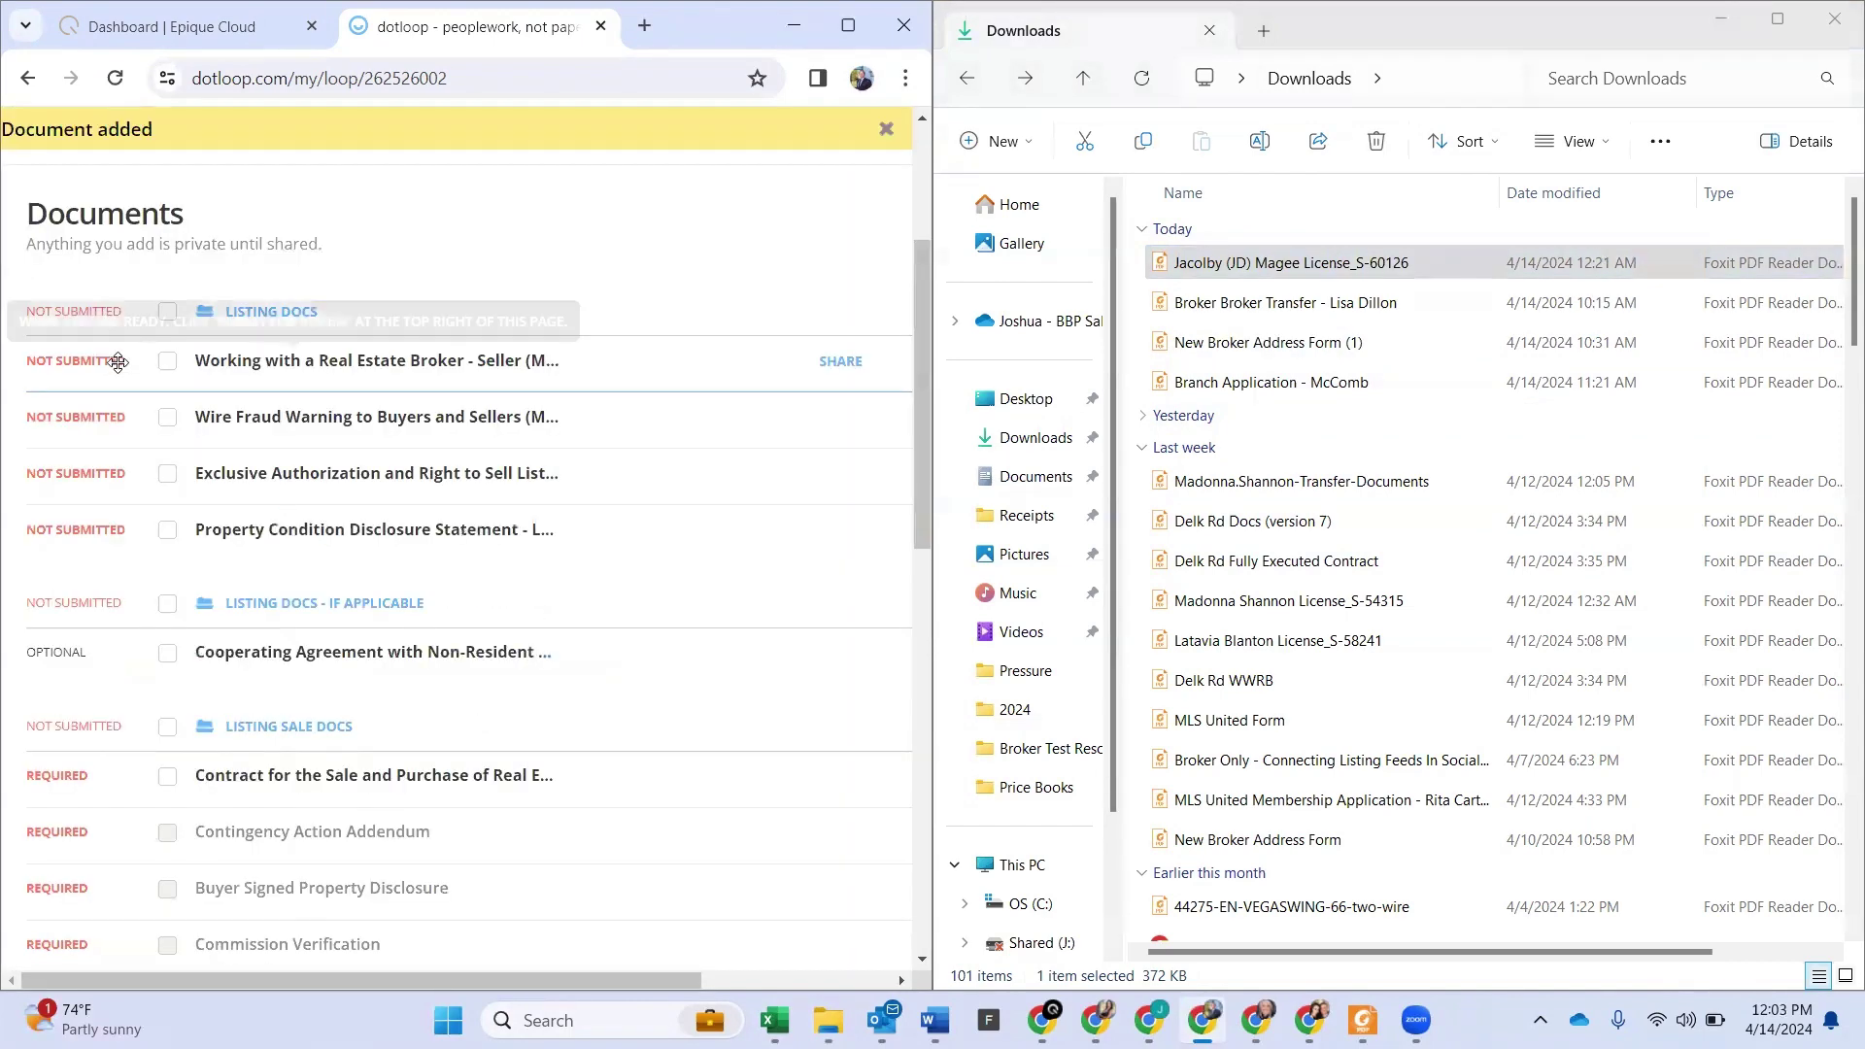
Step: Select the whole Listing Docs folder and submit it for review under Listing Documents Review without a compliance note
click(167, 313)
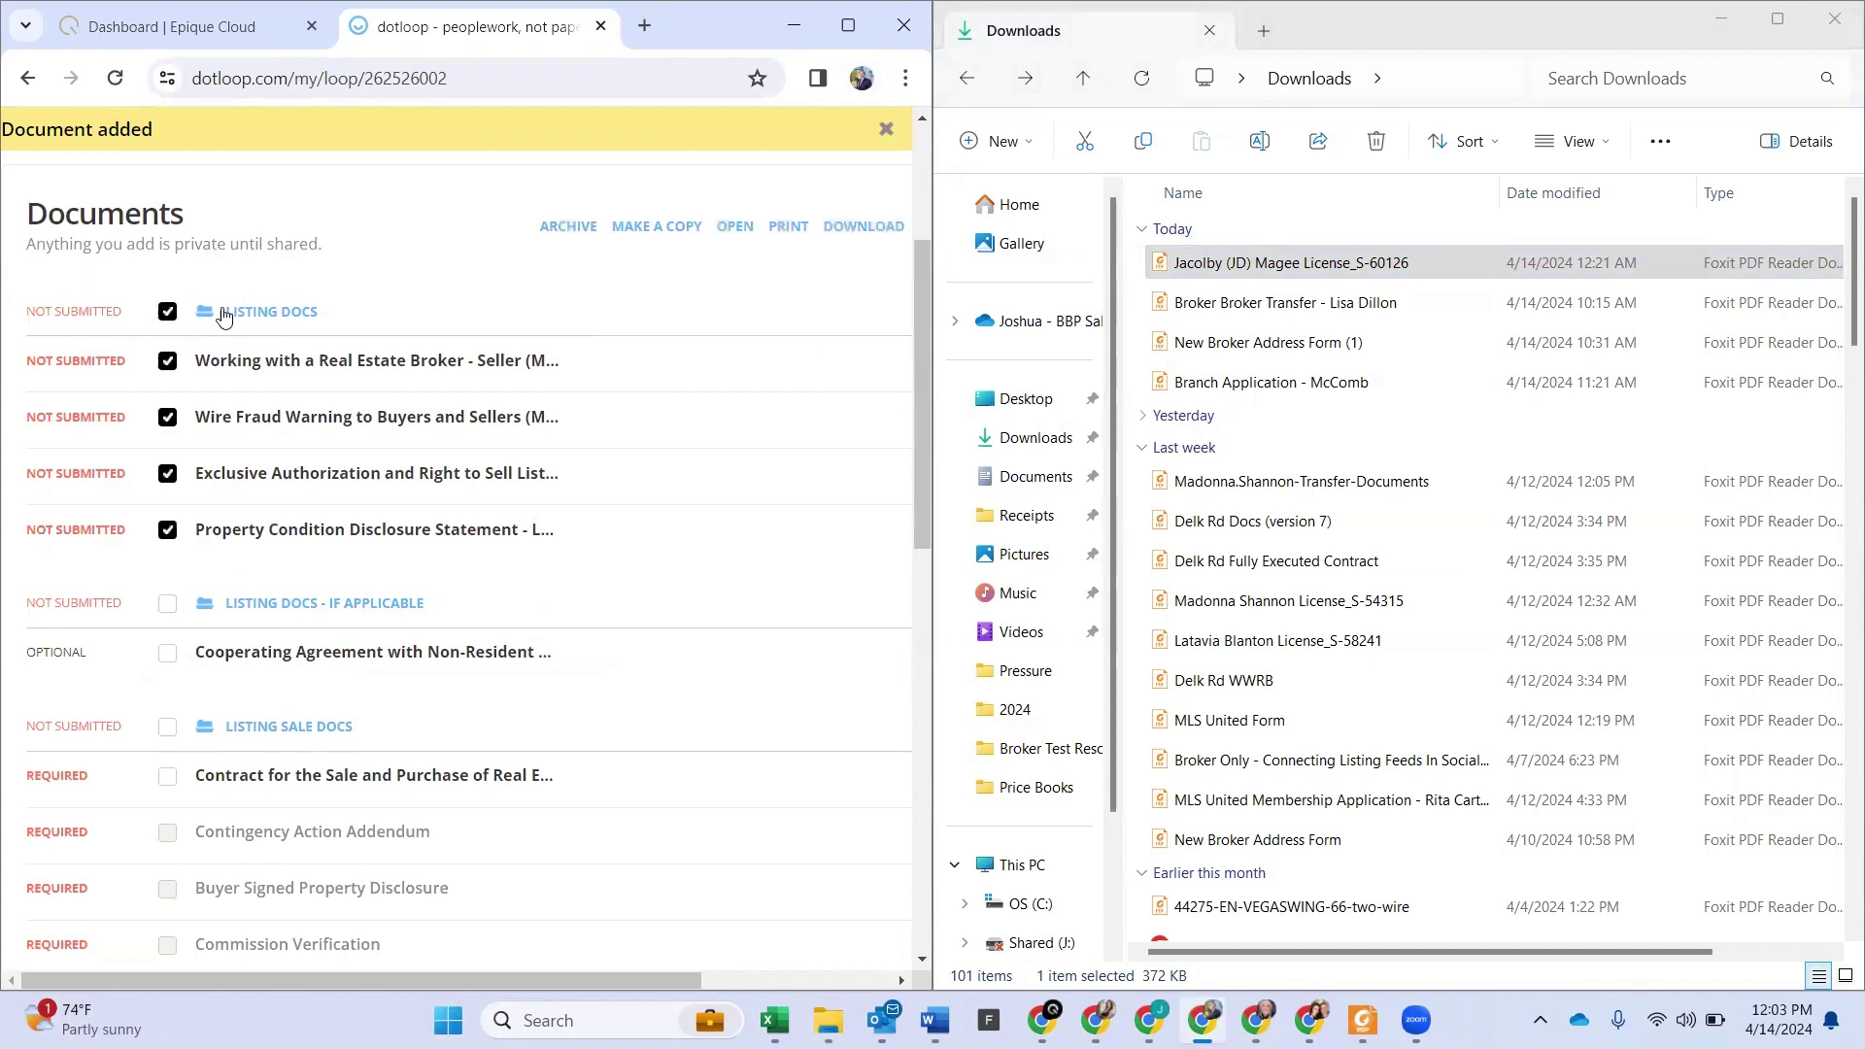
scroll(556, 341, up, 2)
scroll(843, 417, right, 3)
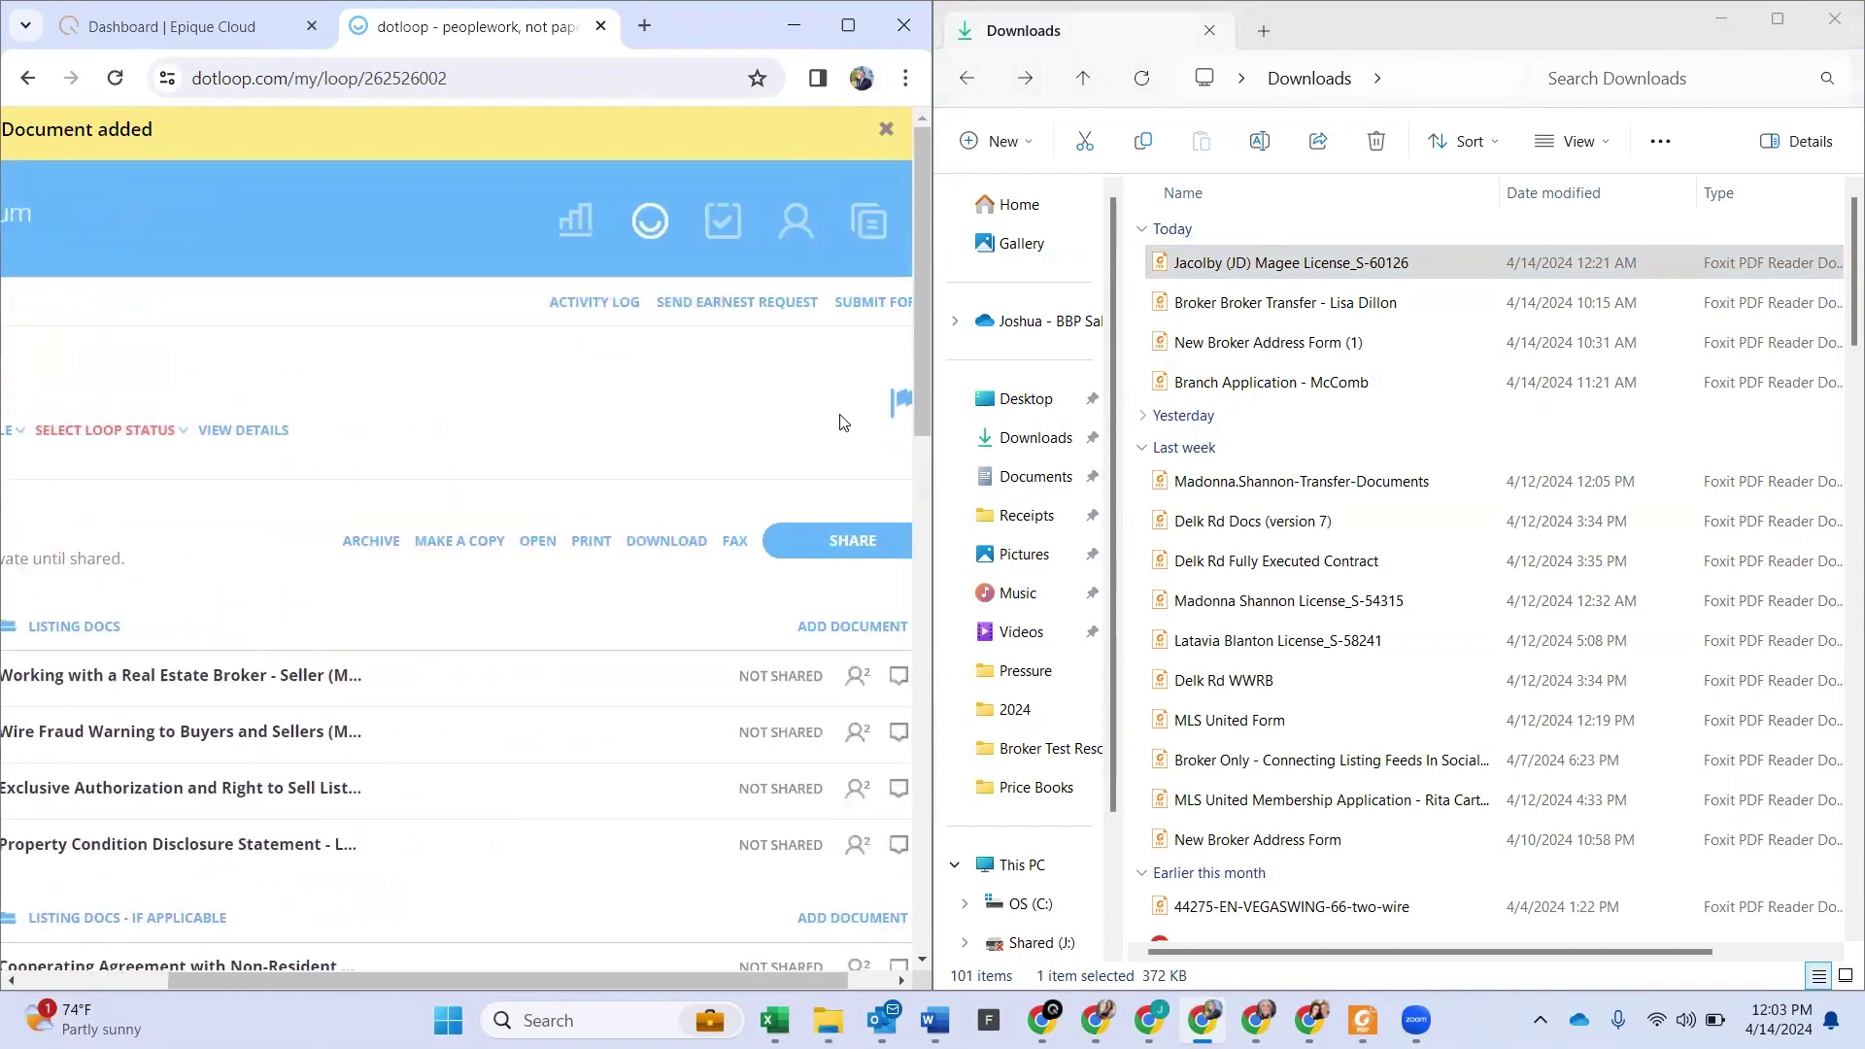
click(860, 305)
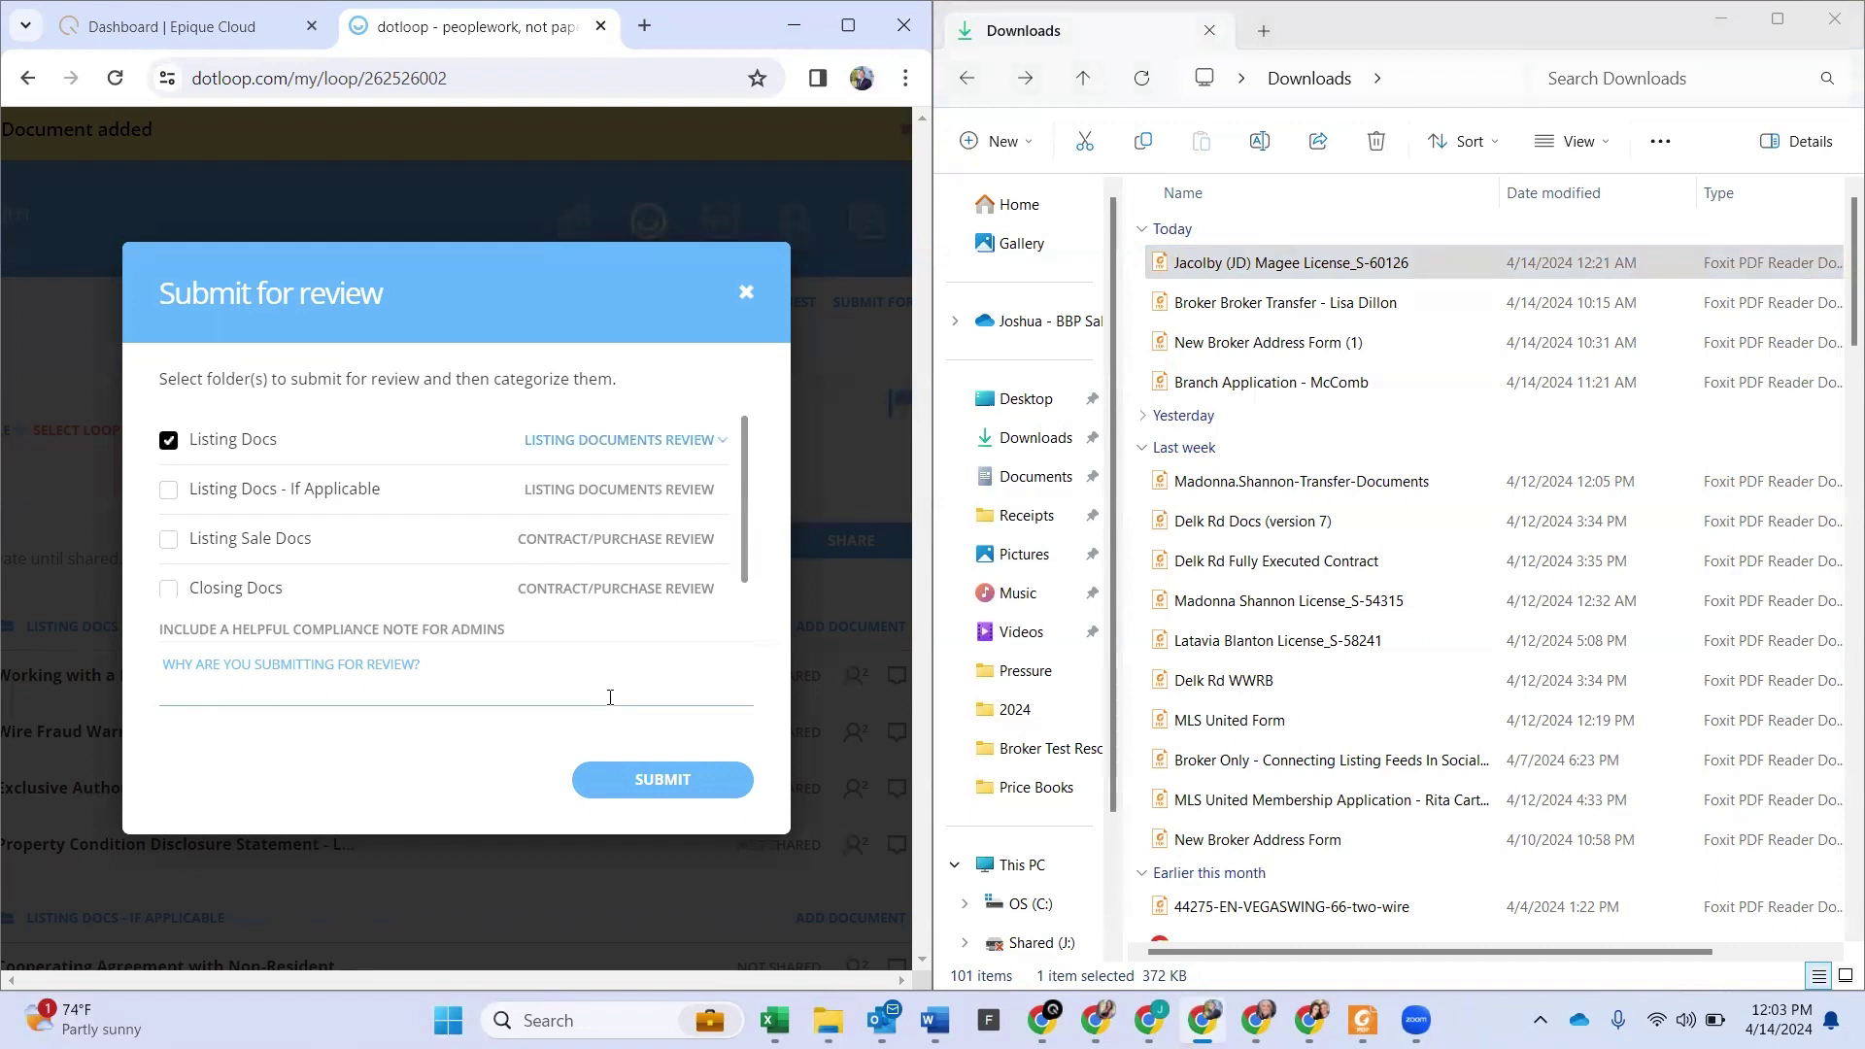
click(703, 789)
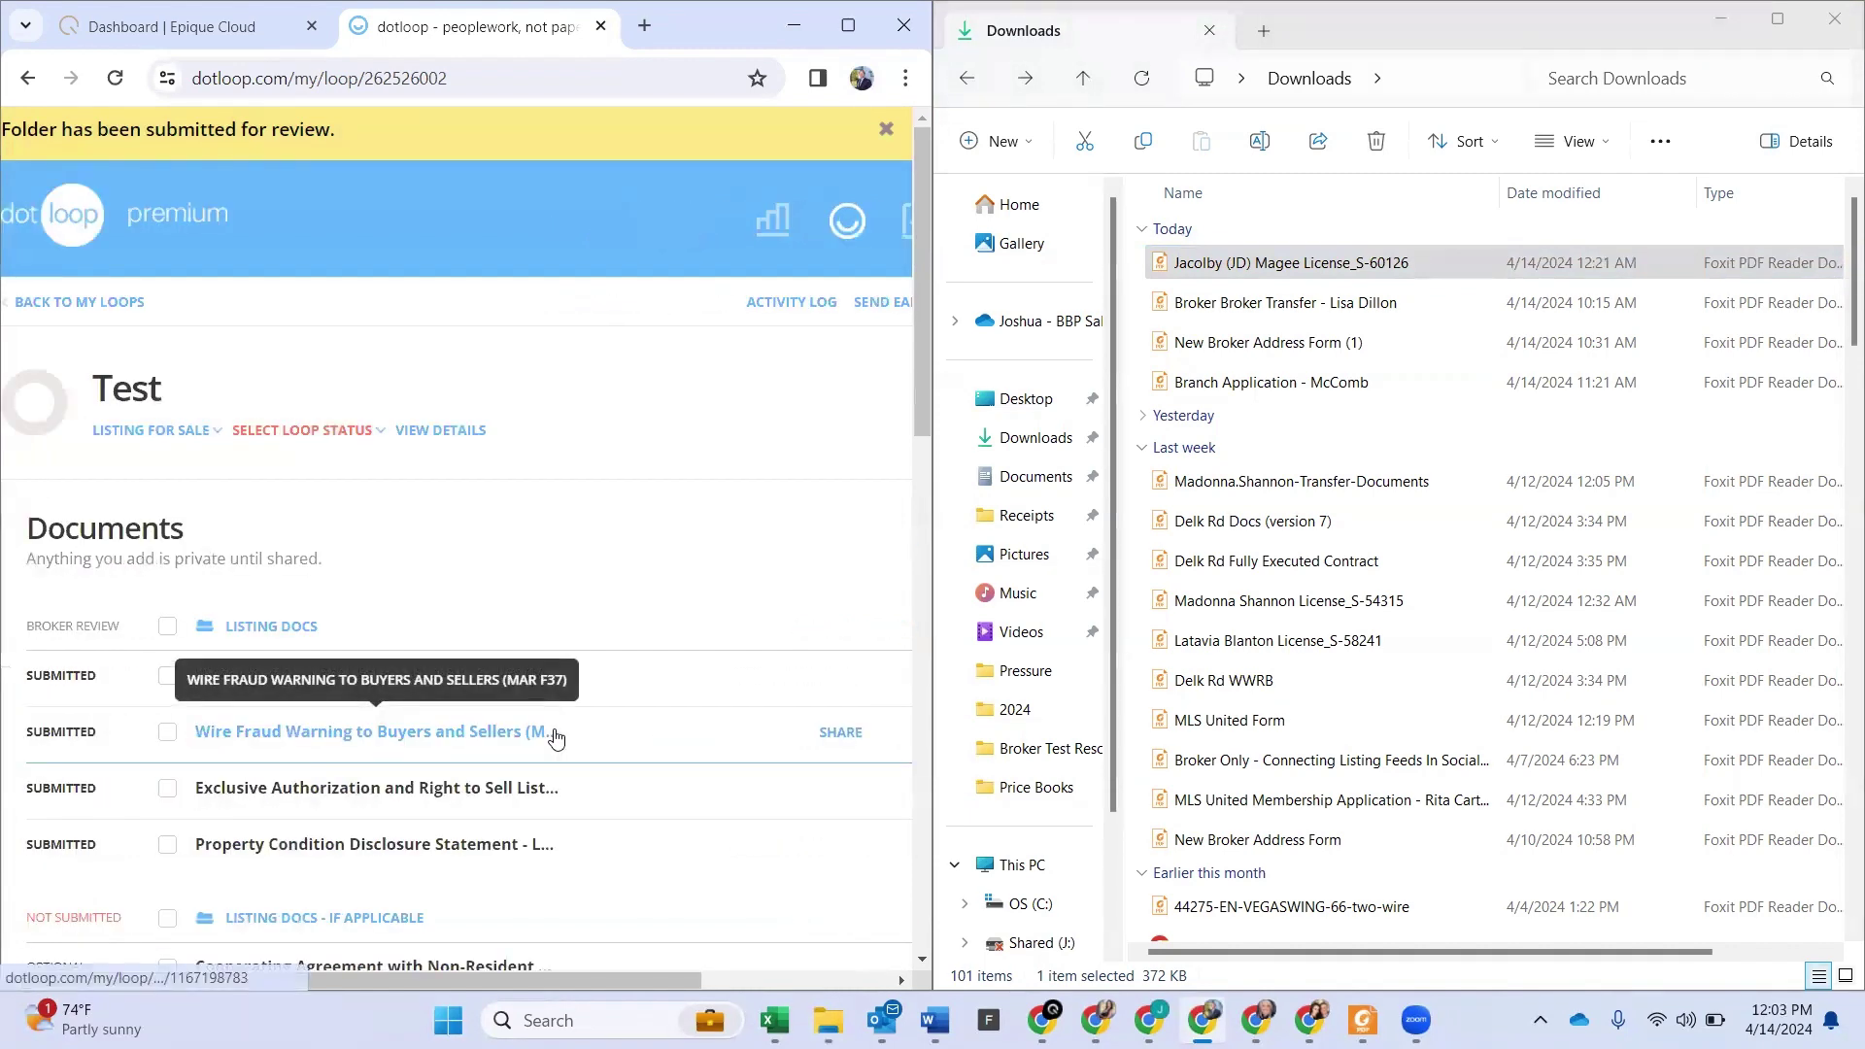
Step: Review the submission statuses of the loop's documents, from the Listing Docs folder through Listing Sale Docs and Closing Docs
scroll(557, 738, down, 1)
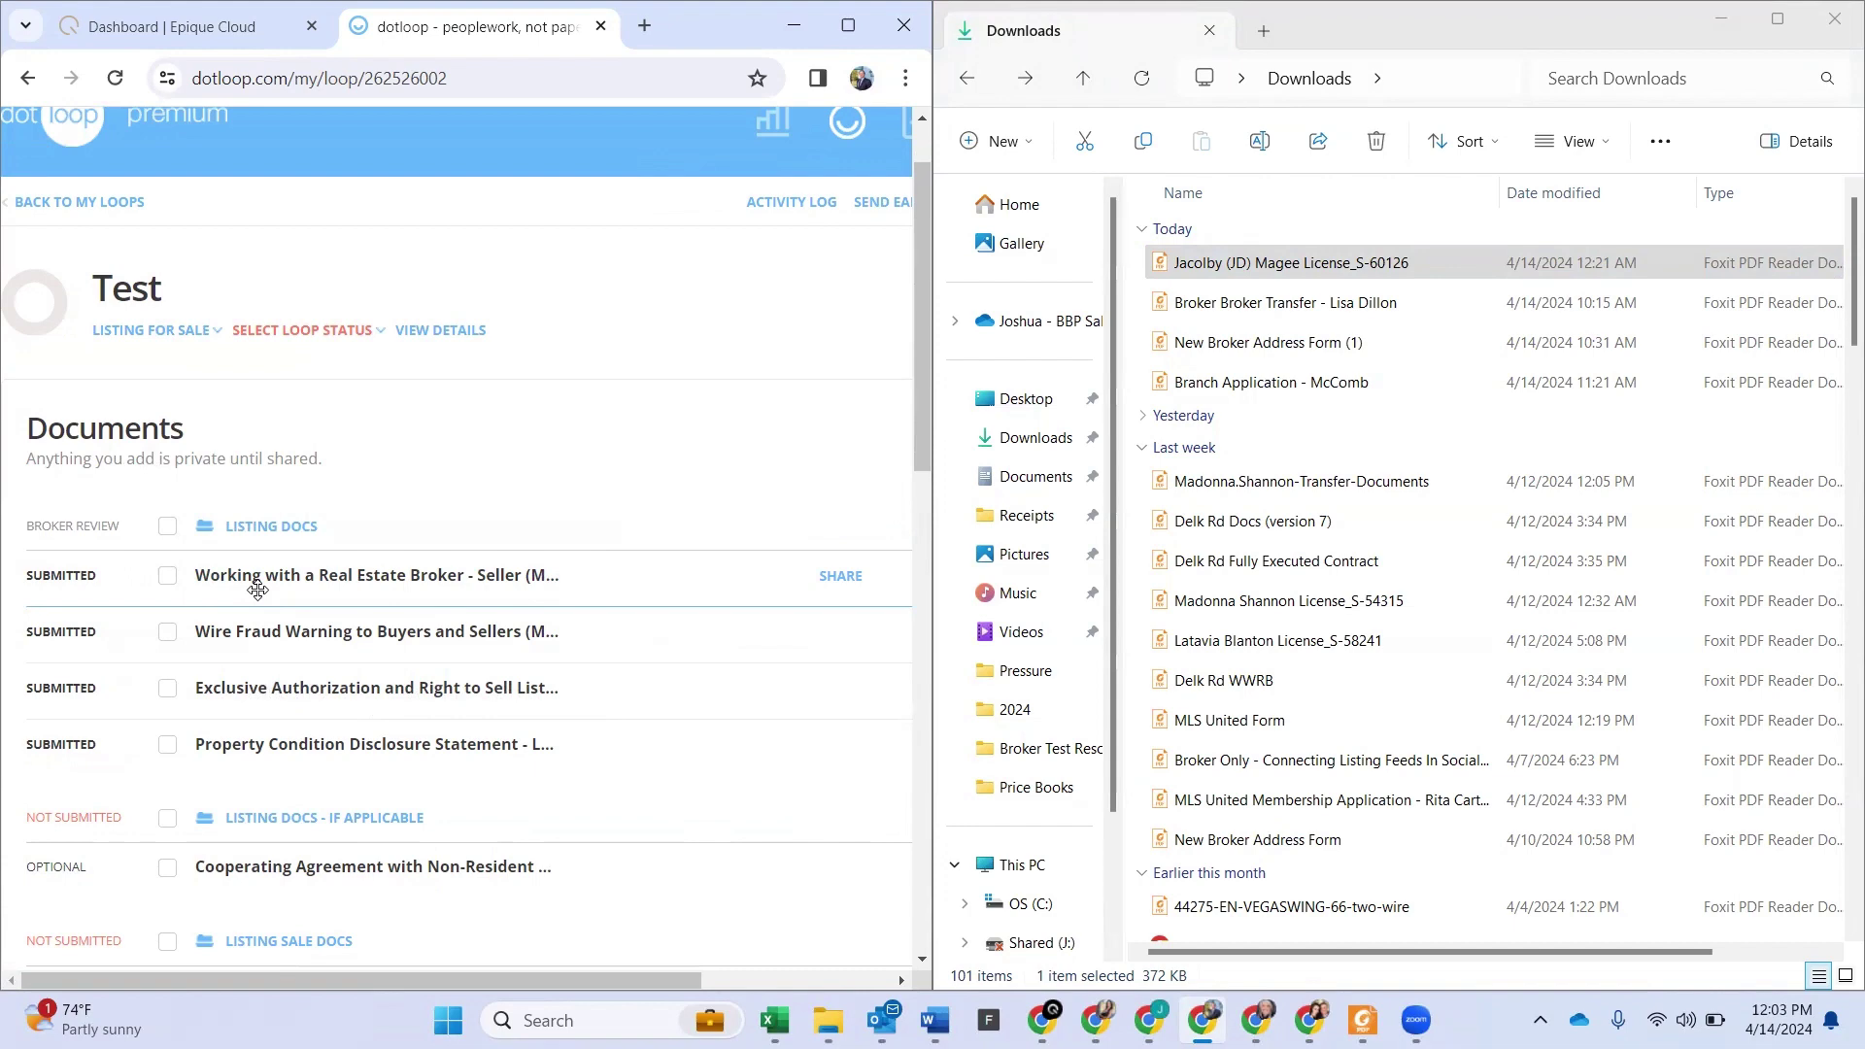
scroll(450, 389, down, 5)
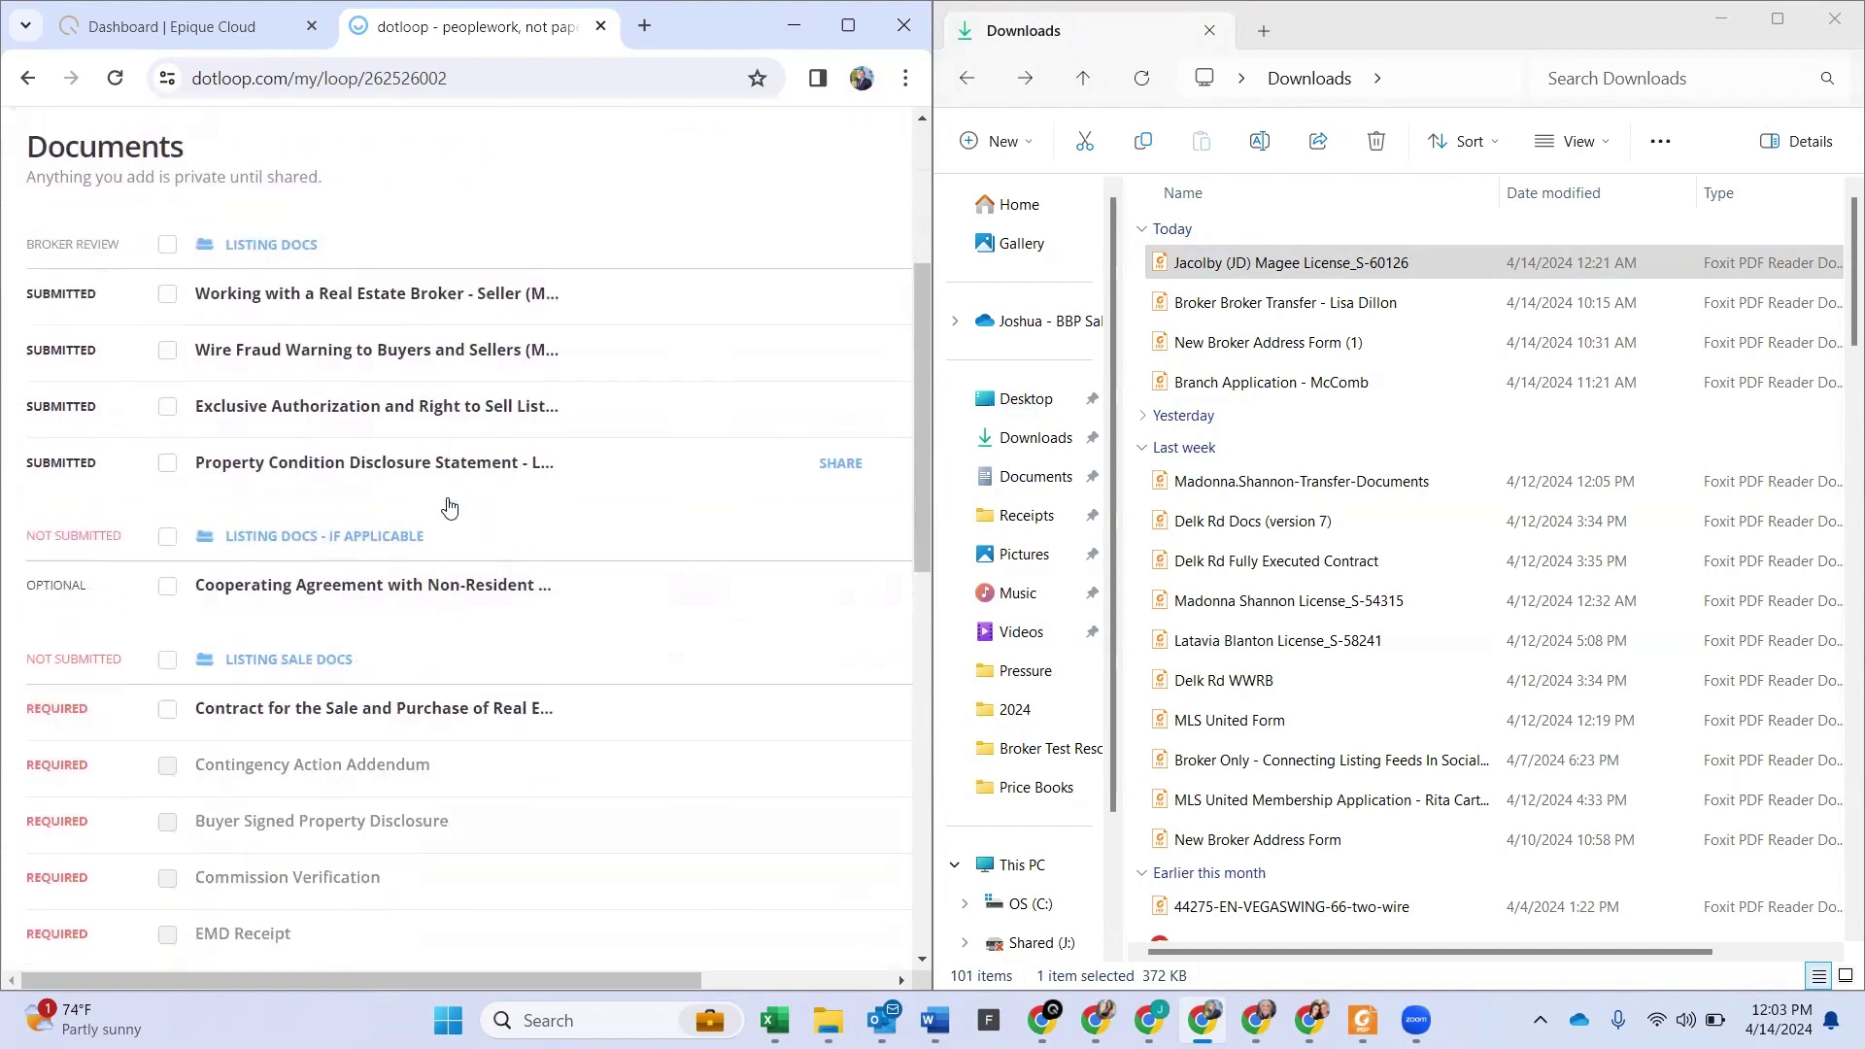
scroll(449, 503, up, 1)
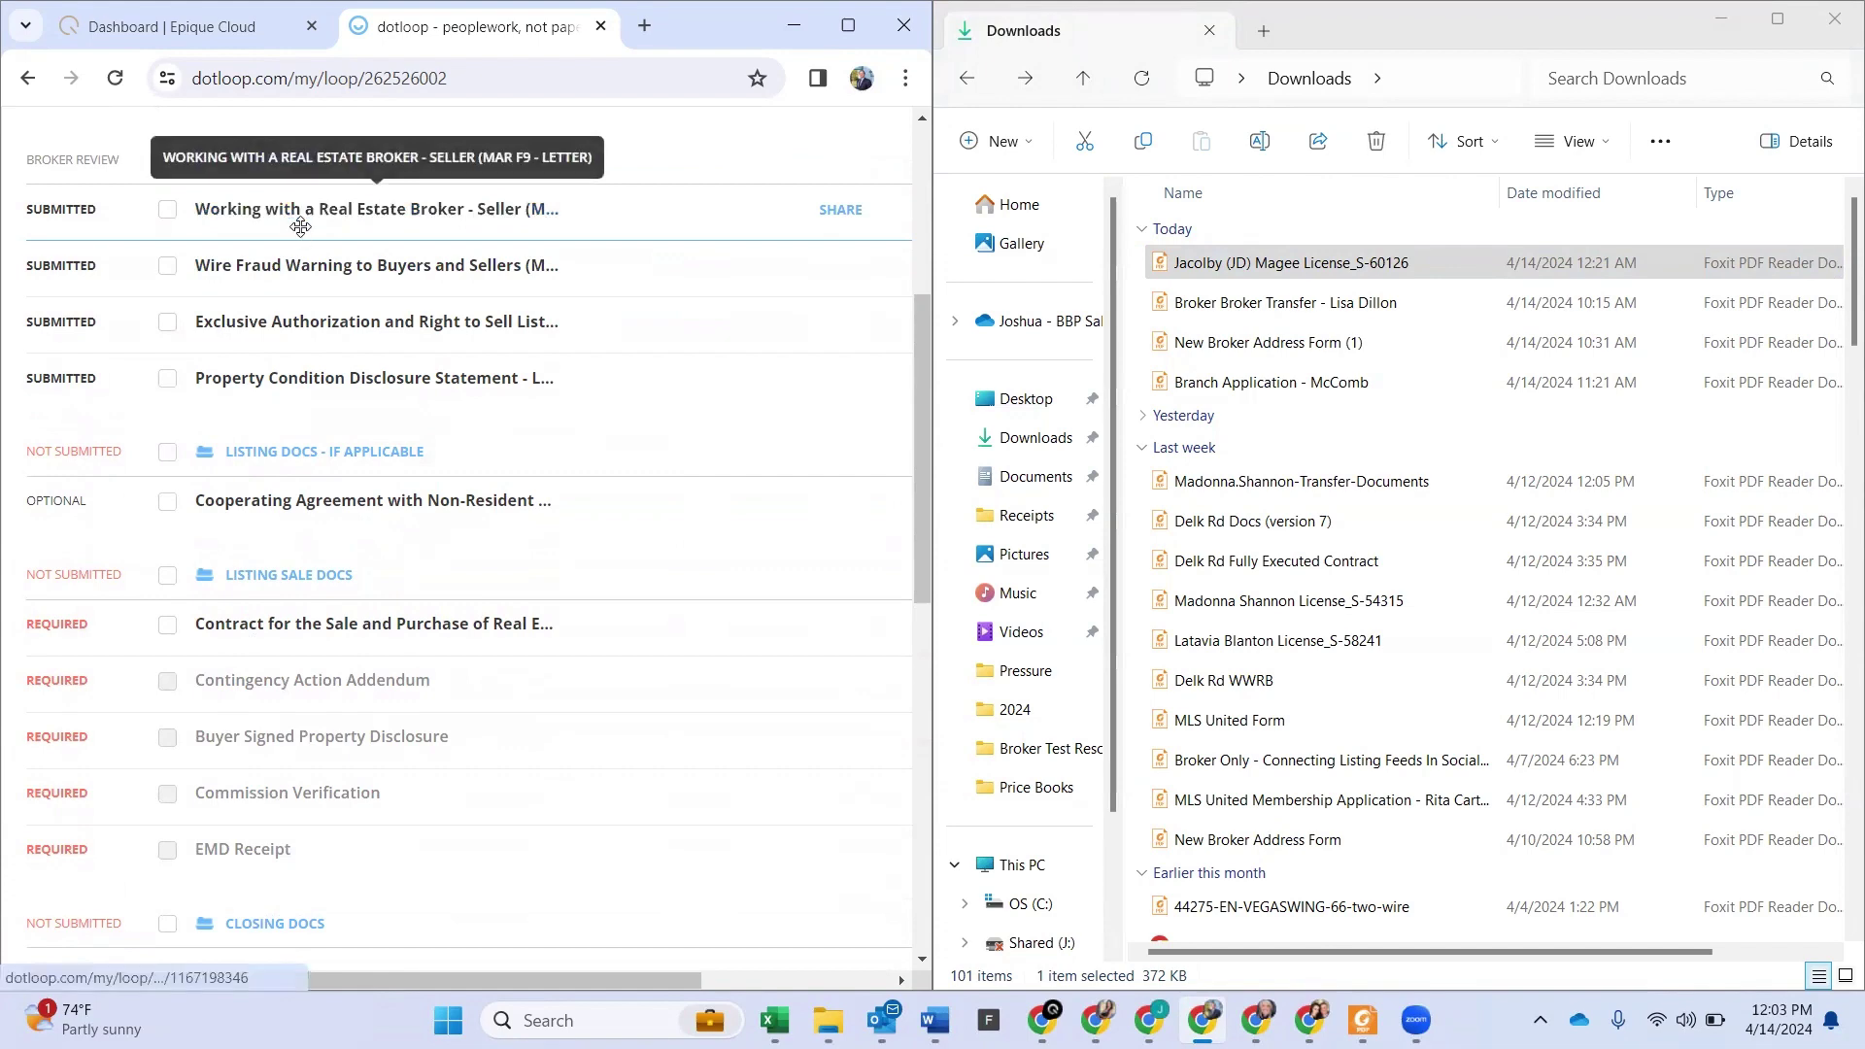
scroll(308, 675, down, 5)
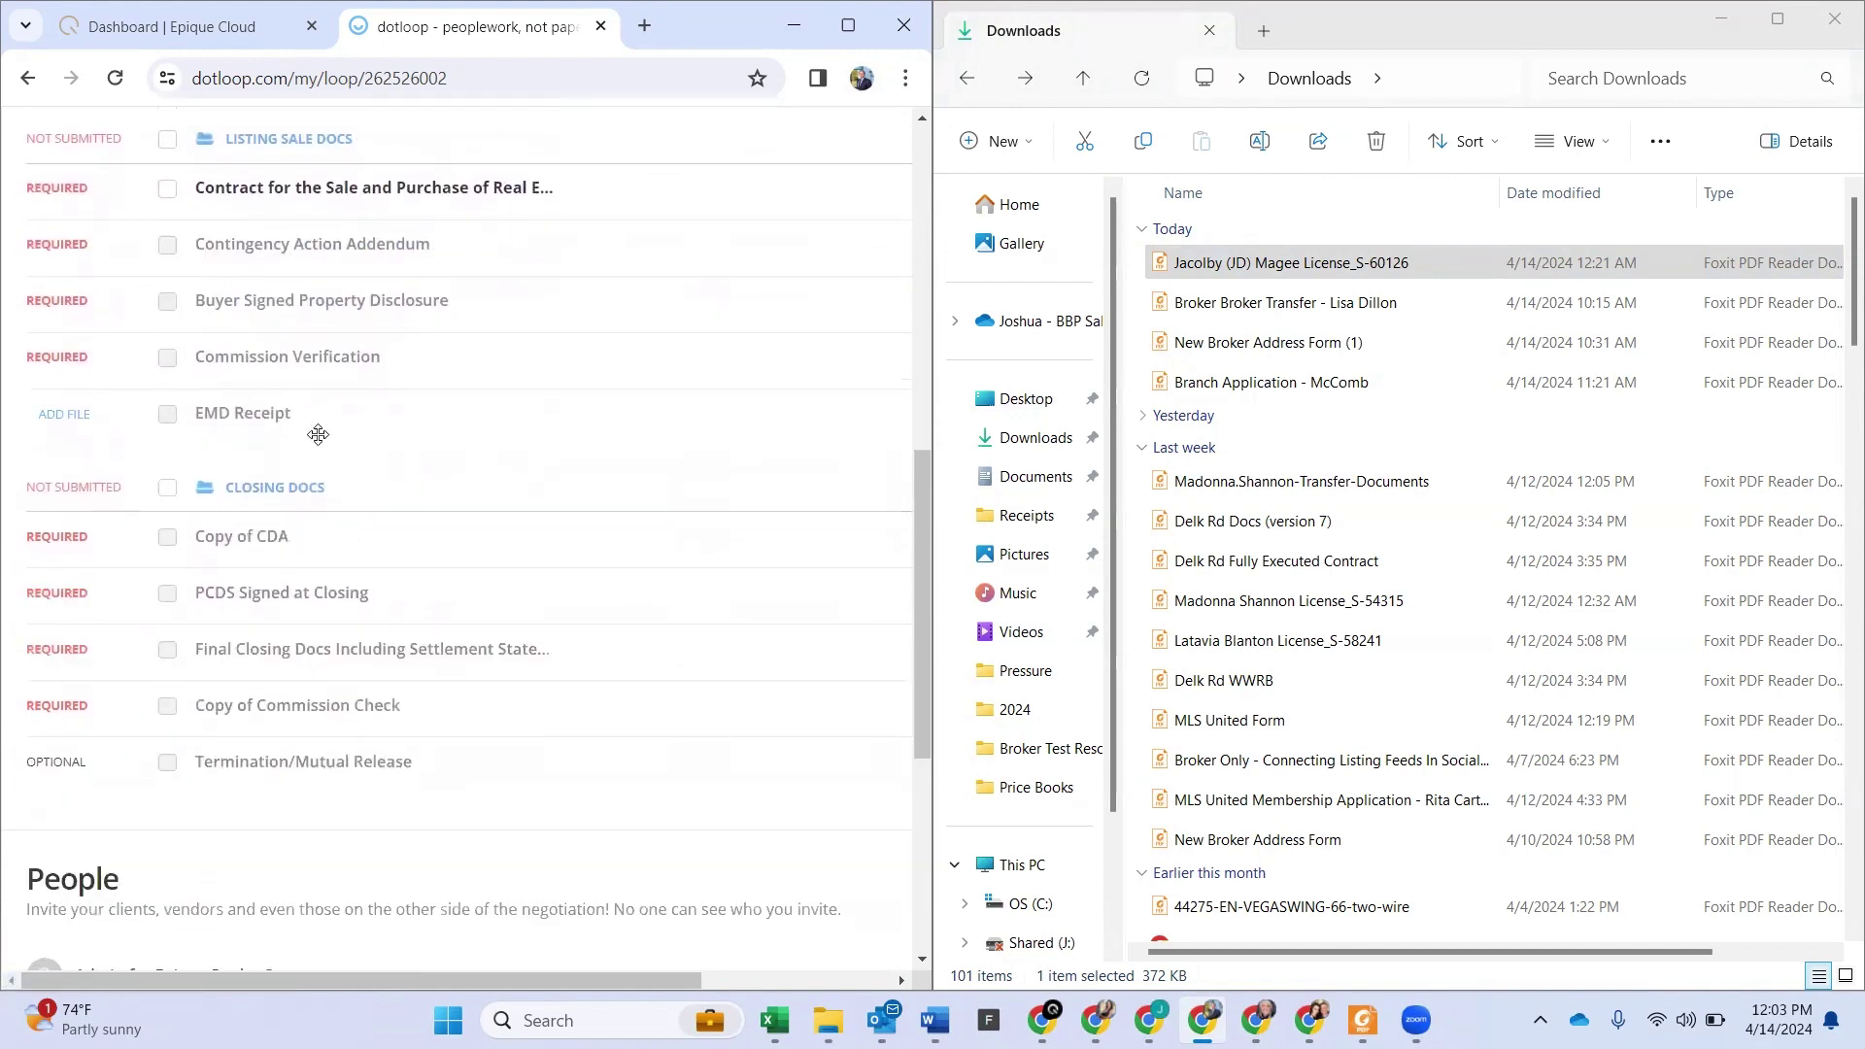
scroll(316, 437, up, 6)
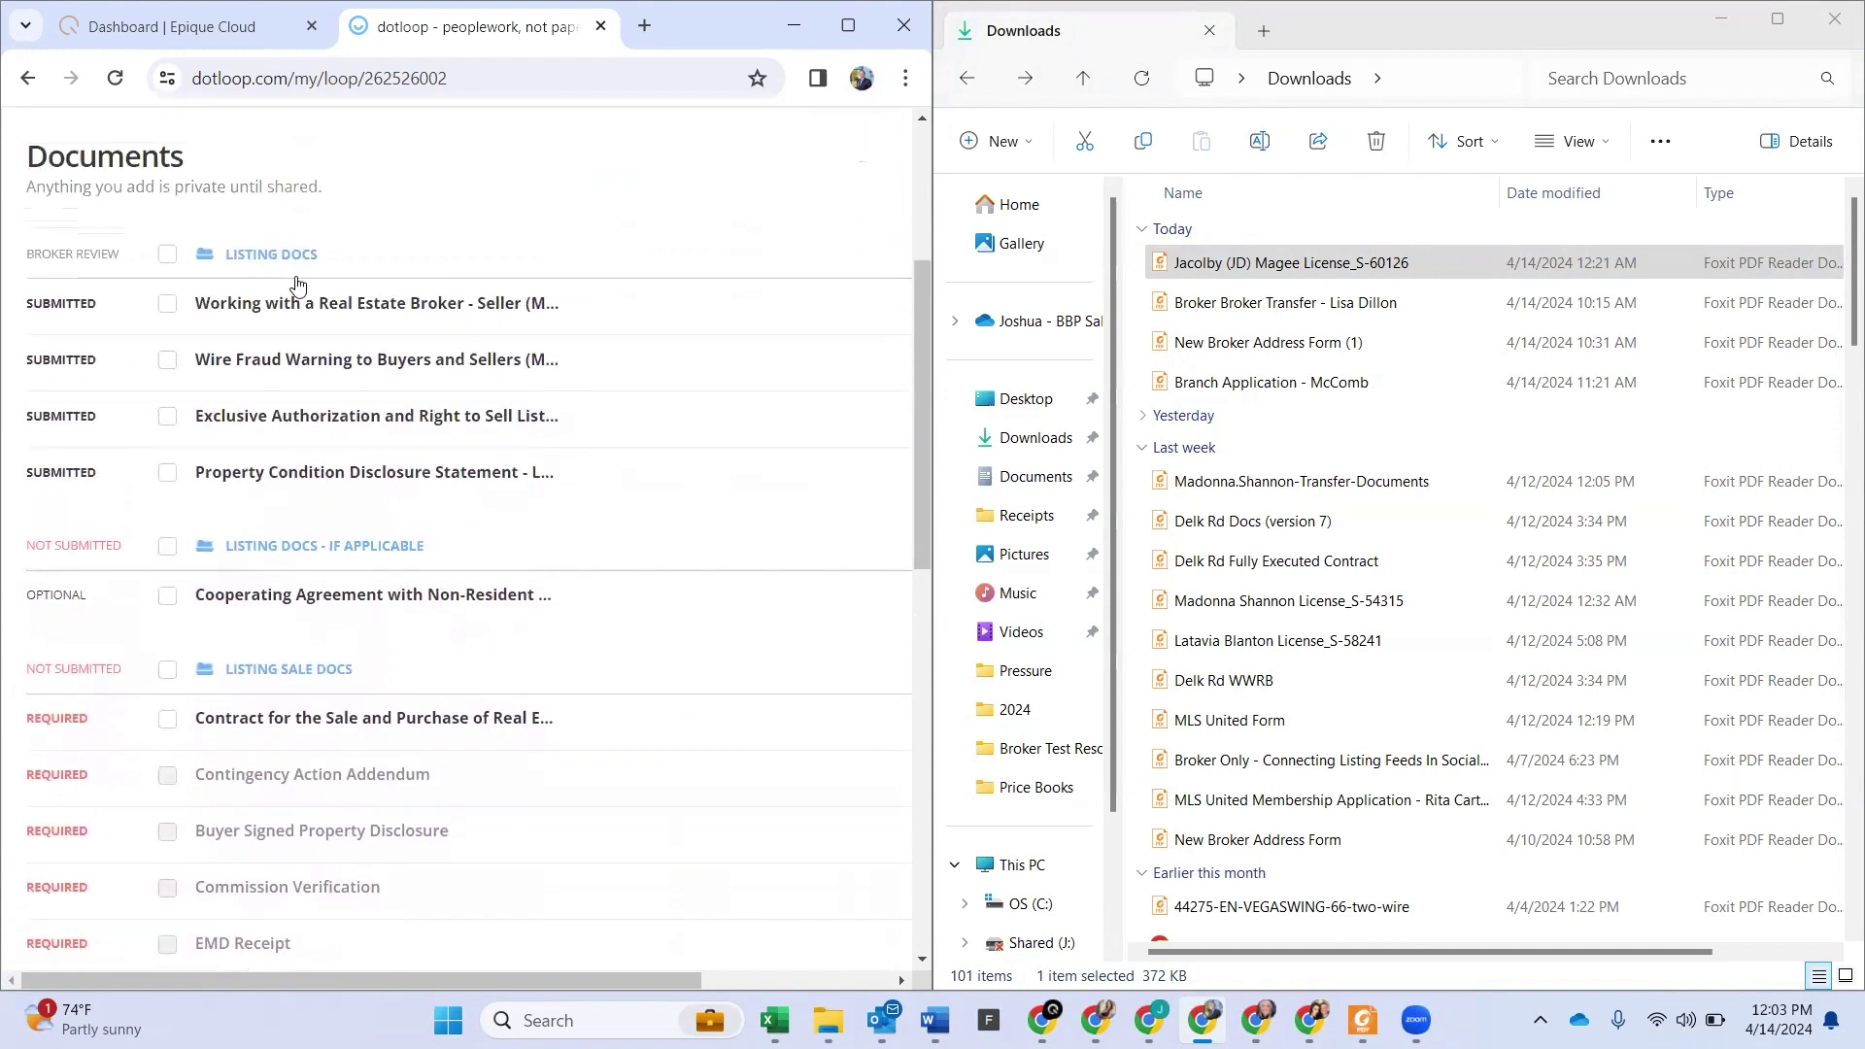